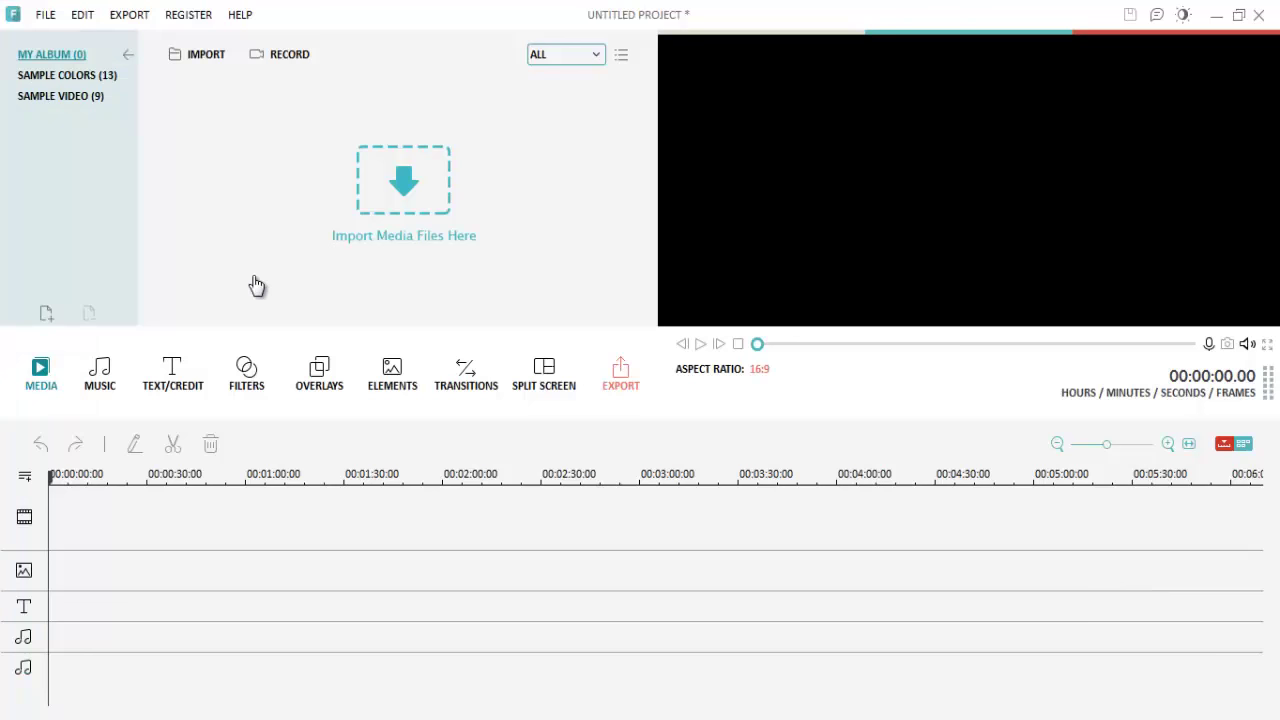
Change the program's interface language to Español (España, internacional) and dismiss the Windows colour scheme prompt
left_click(48, 15)
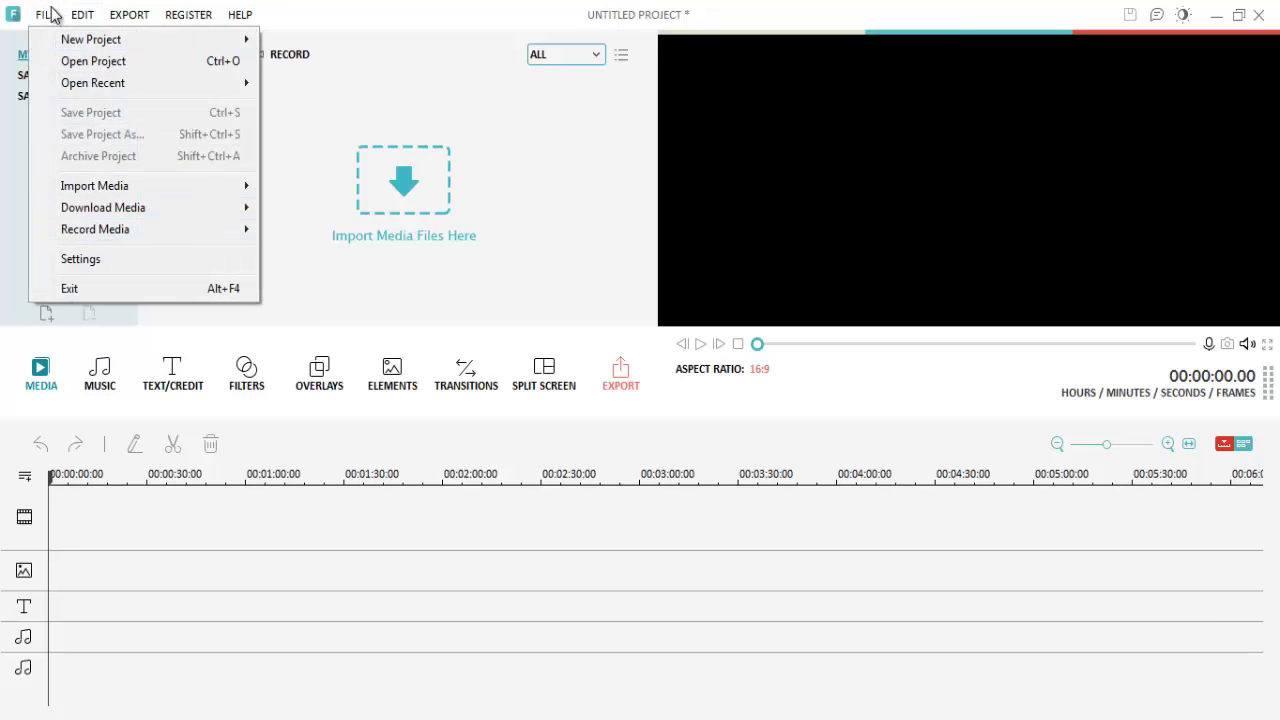
left_click(81, 262)
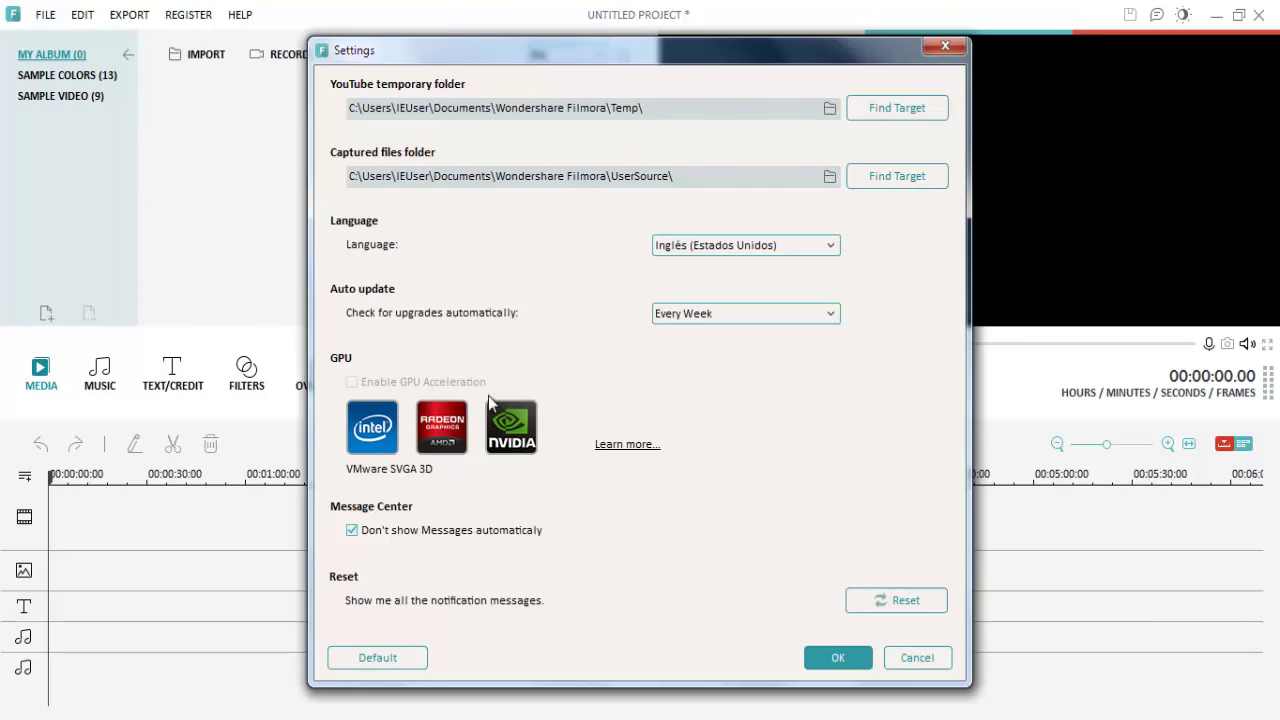
left_click(735, 244)
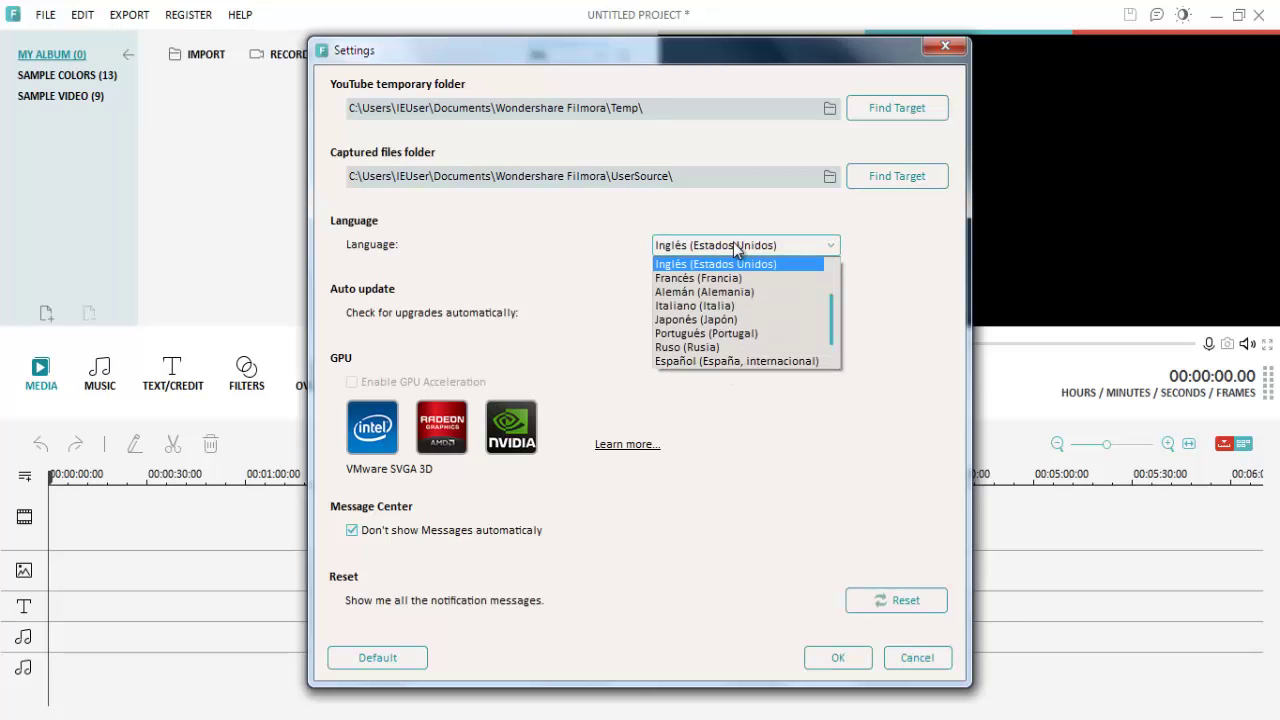
left_click(730, 362)
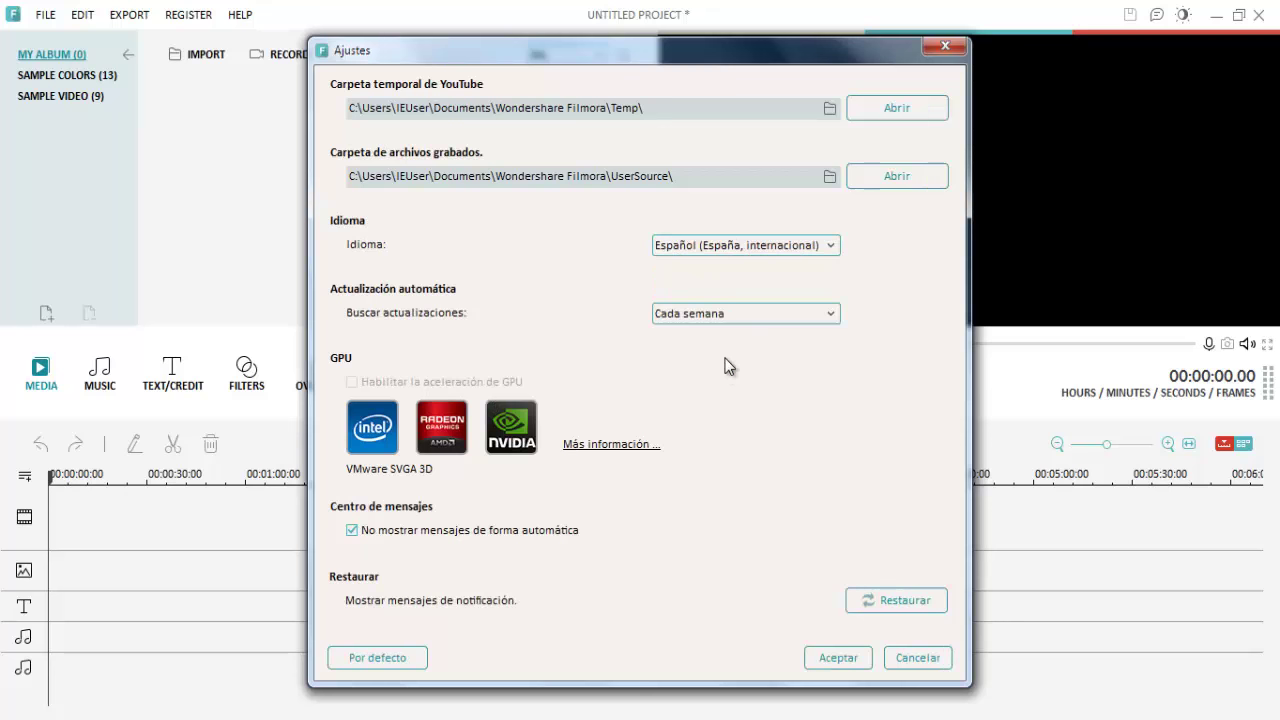
left_click(833, 664)
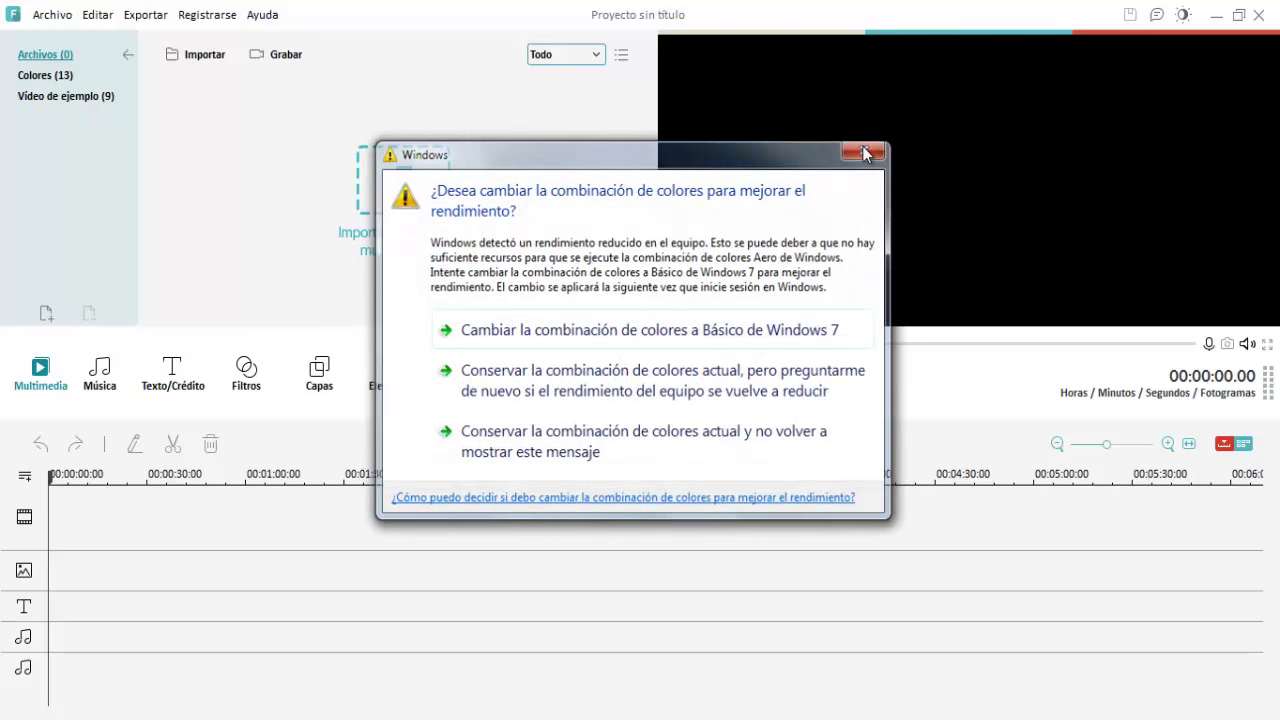
left_click(865, 152)
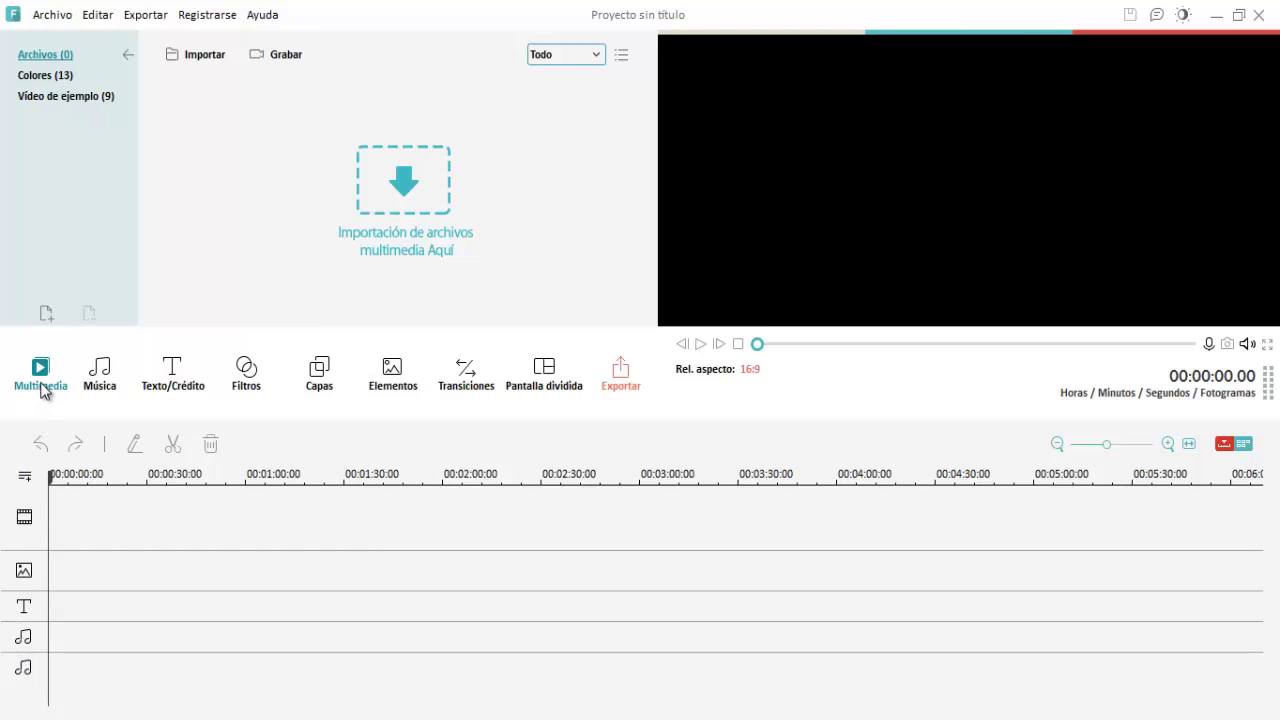
Look briefly through the music, text/credit and filter collections and return to the media files
left_click(118, 392)
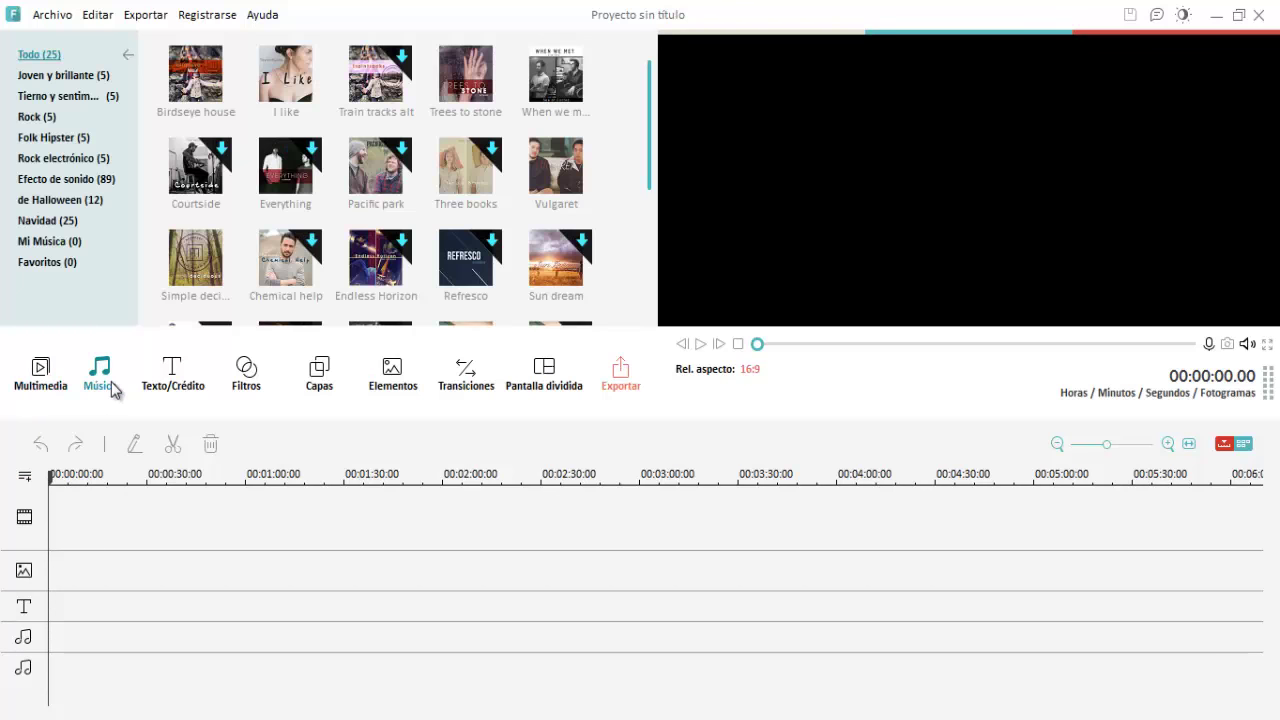
left_click(171, 398)
left_click(247, 388)
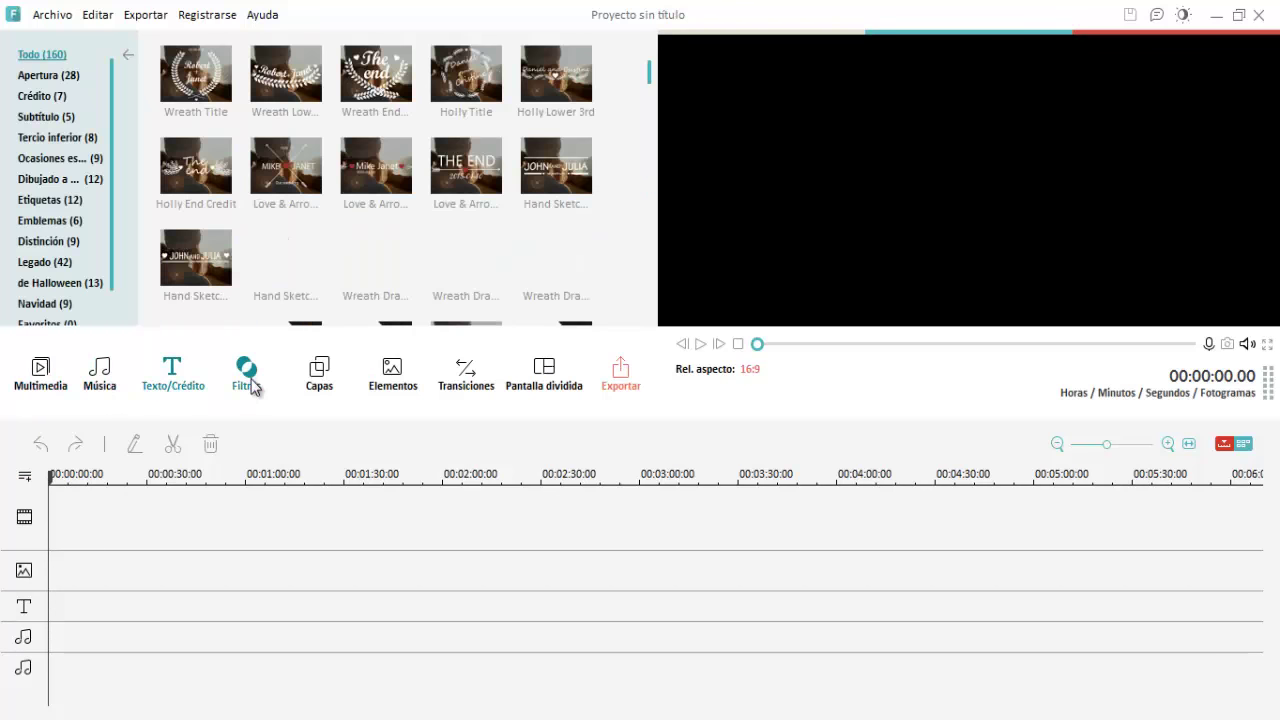
left_click(40, 393)
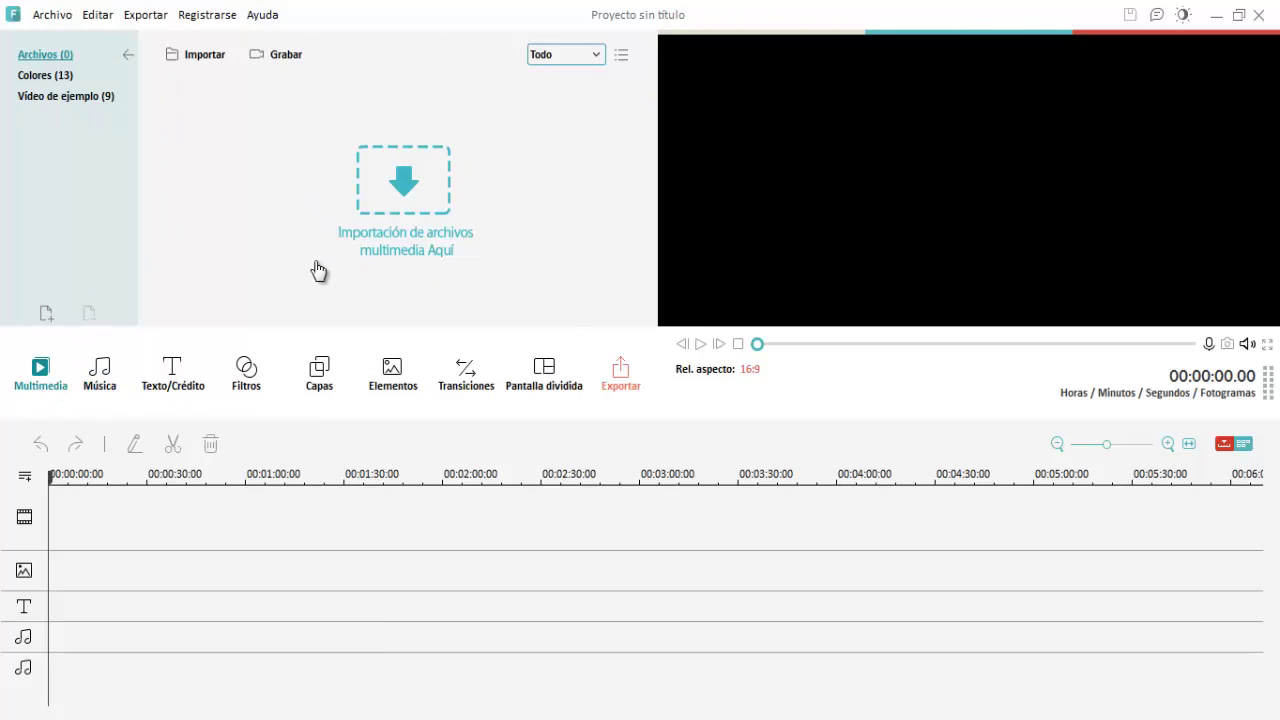
Examine the music library, including the Joven y brillante and Tierno y sentimental categories and the full list
left_click(105, 390)
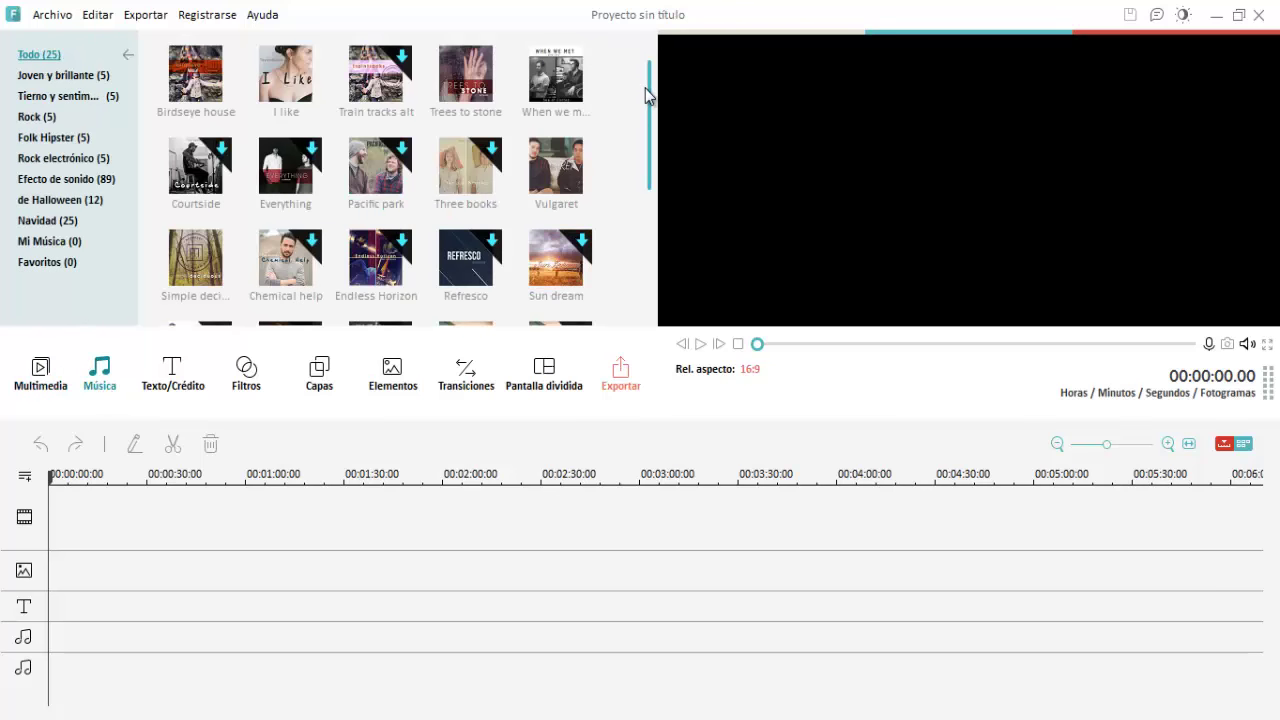
left_click_drag(649, 97, 644, 50)
left_click(55, 75)
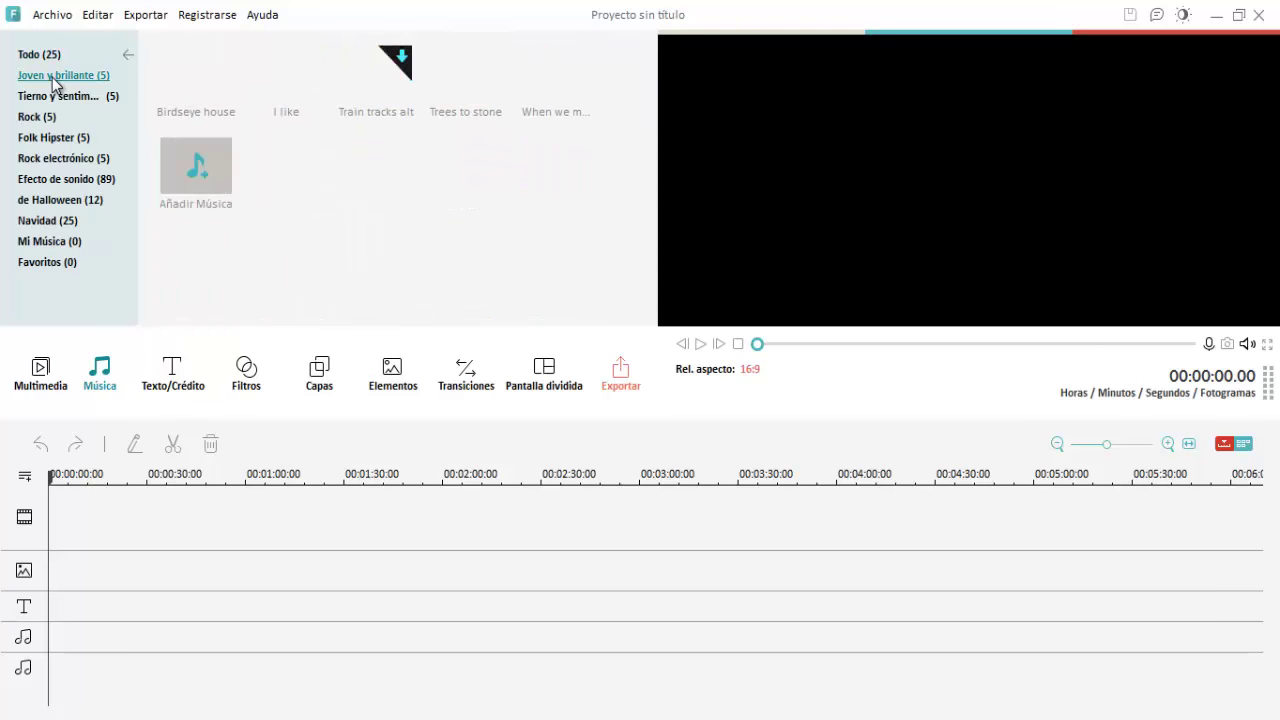
left_click(52, 95)
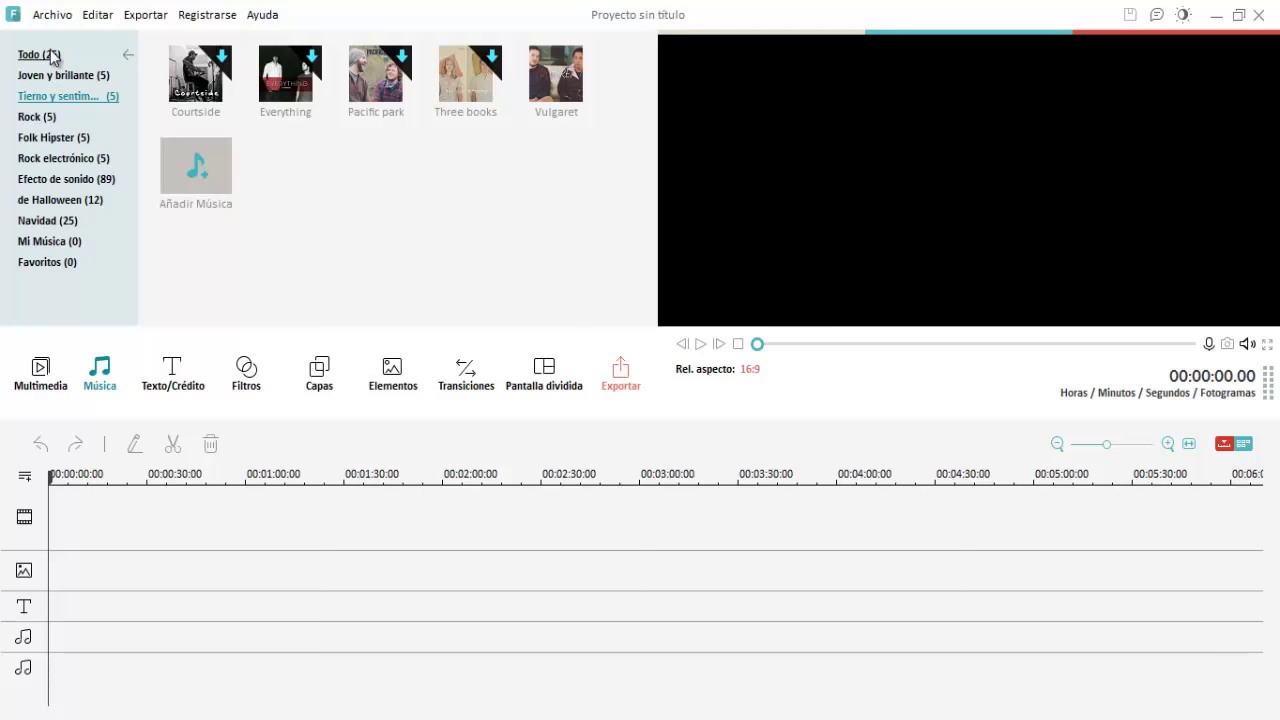
left_click(50, 55)
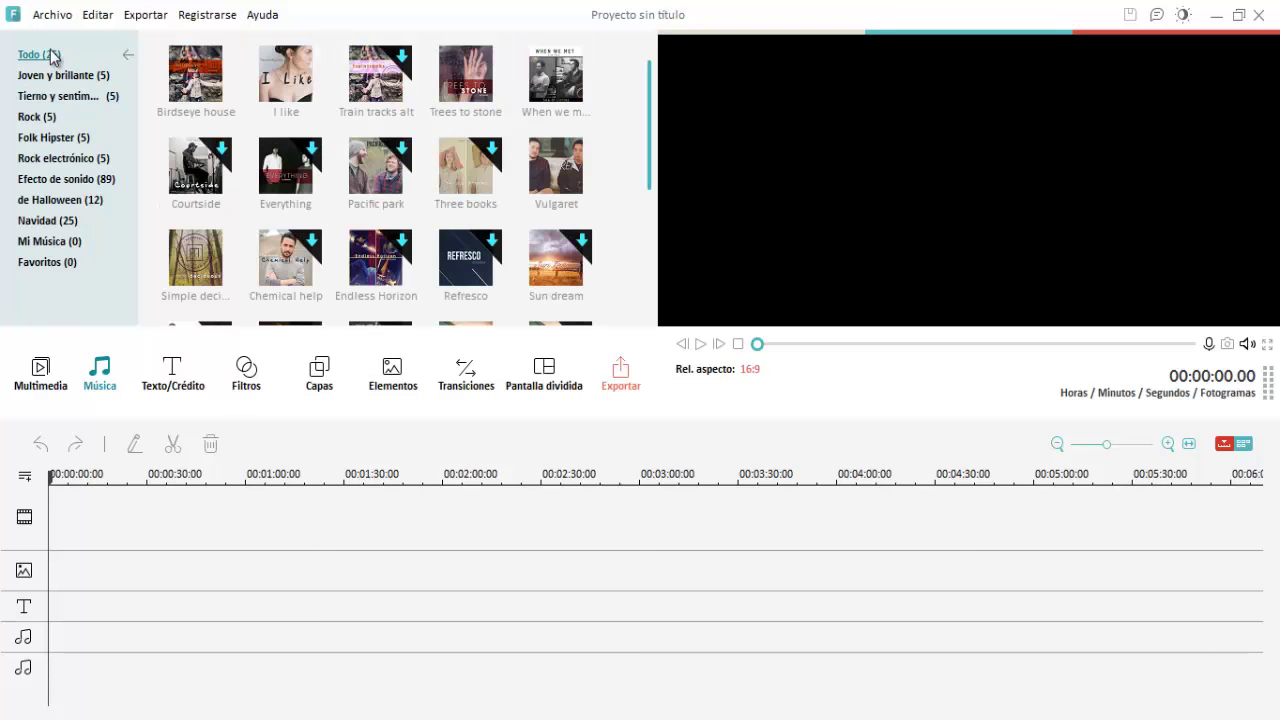
left_click(45, 380)
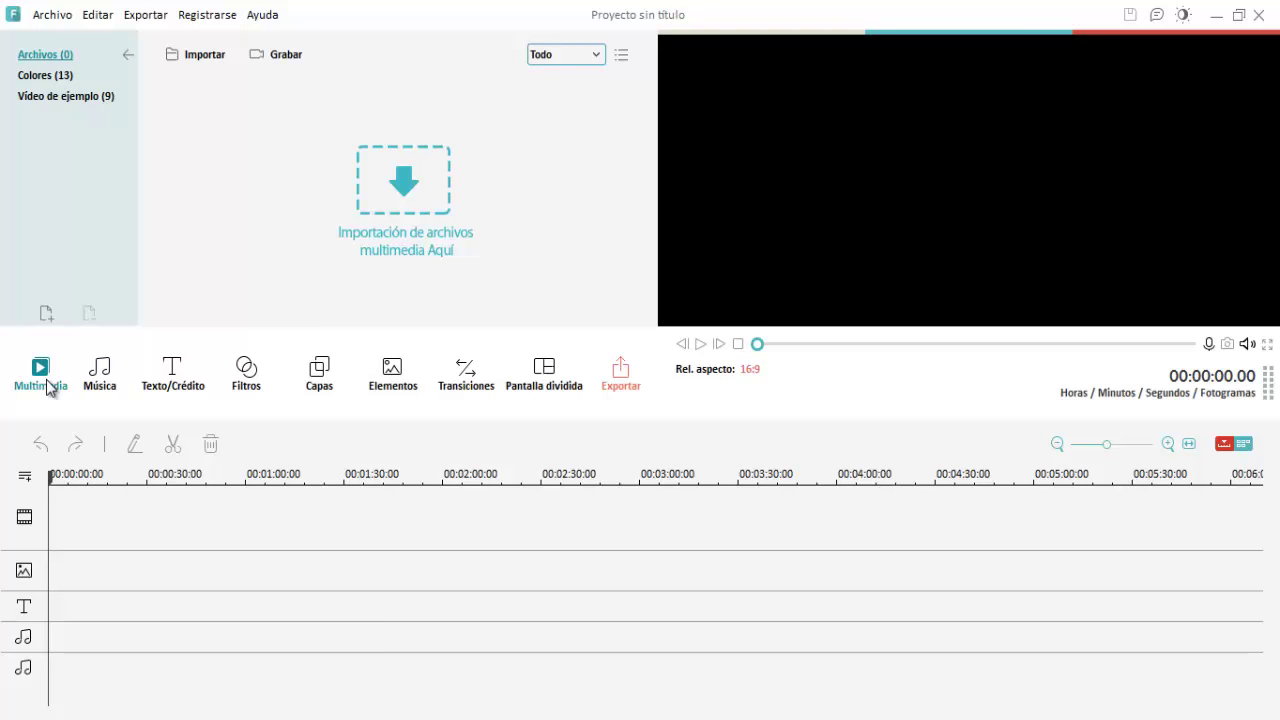
Examine the available title and credit templates and the range of video filters
left_click(159, 389)
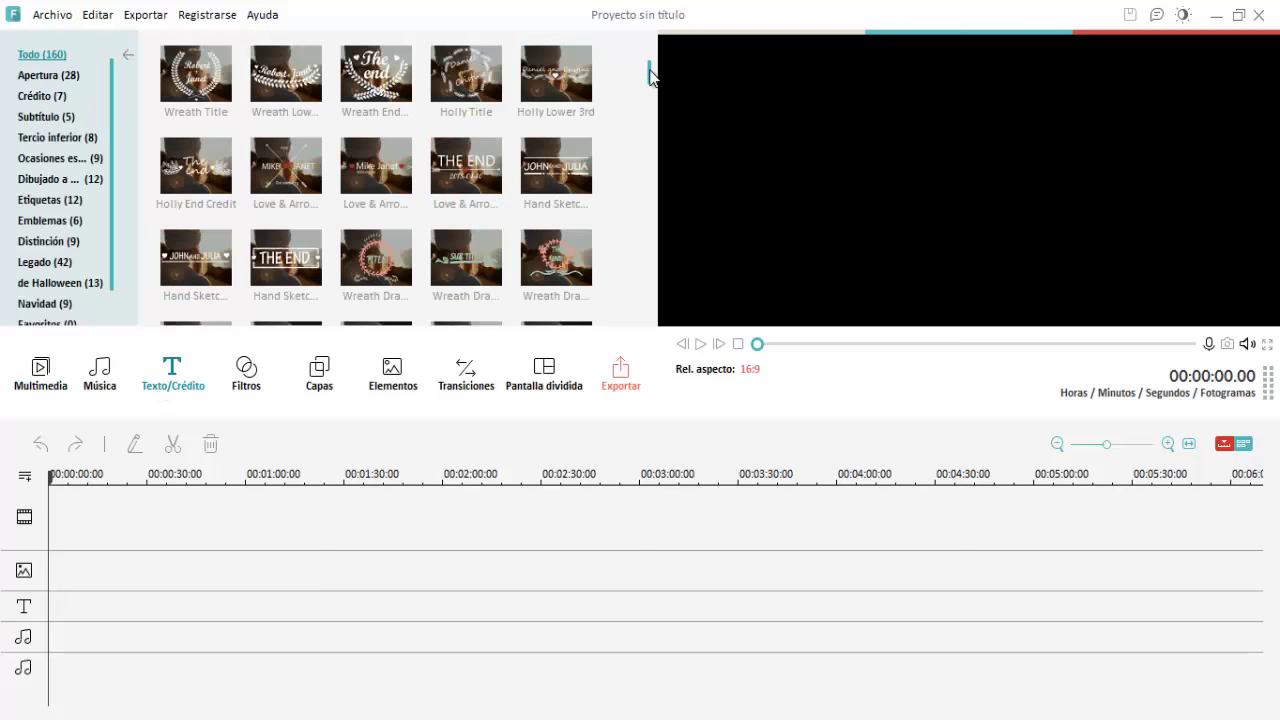
mouse_move(650, 76)
left_mouse_down()
mouse_move(645, 143)
mouse_move(641, 65)
left_mouse_up()
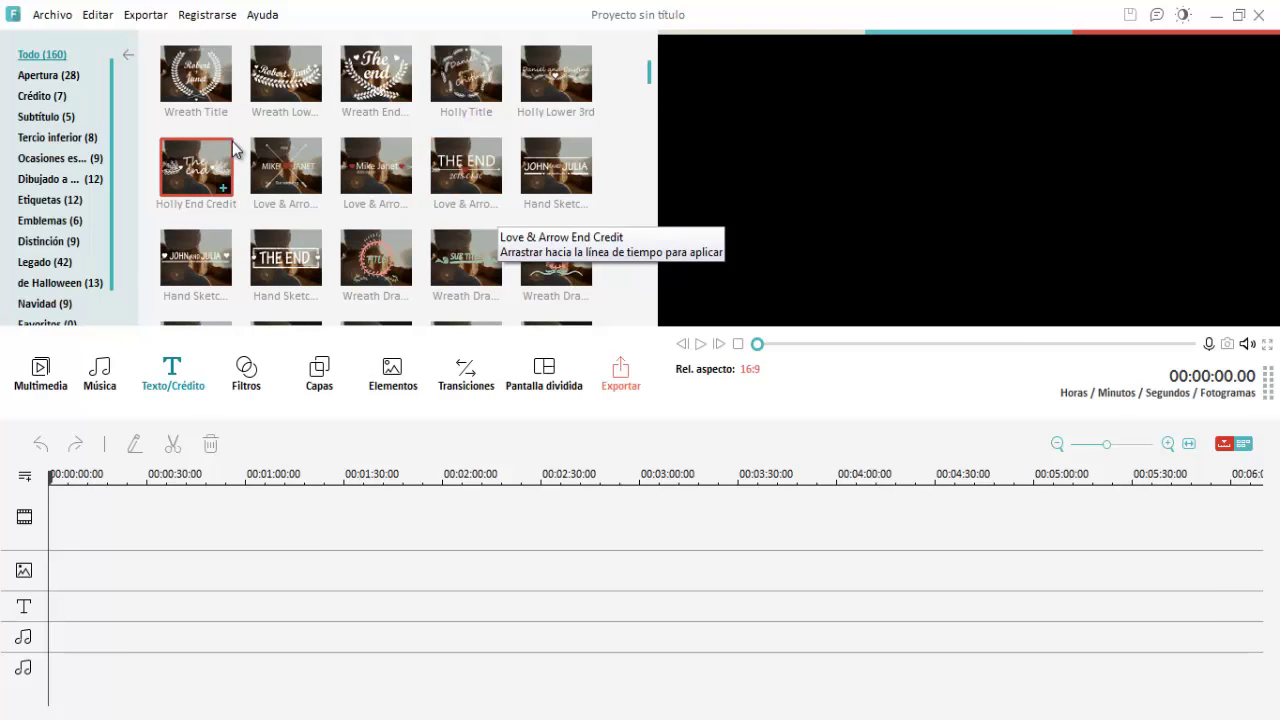
left_click(264, 384)
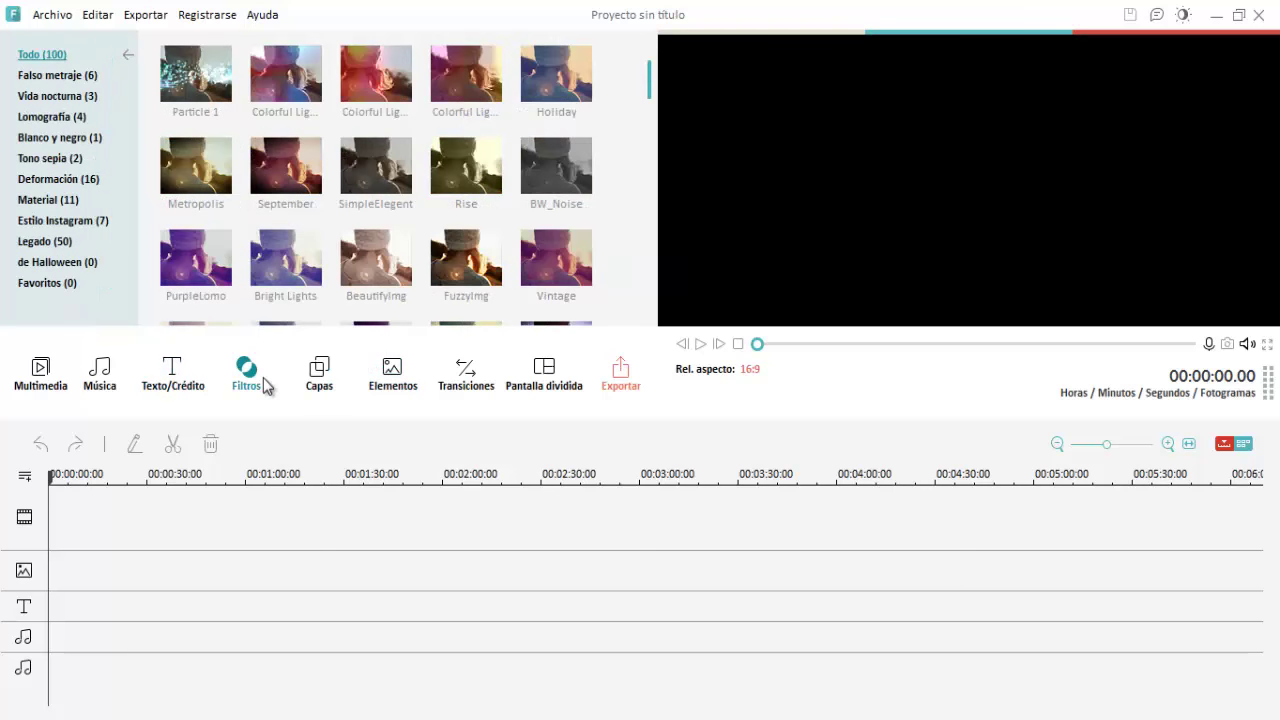
scroll(645, 210, "down", 6)
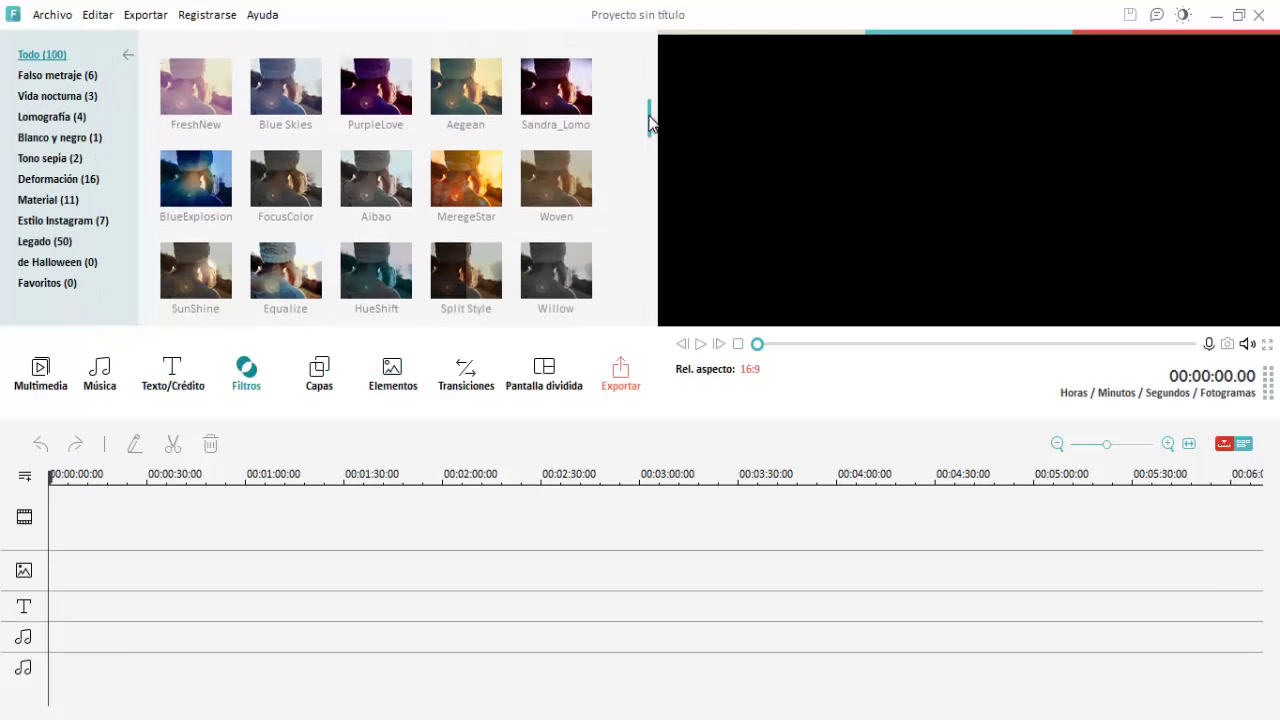
scroll(645, 207, "up", 6)
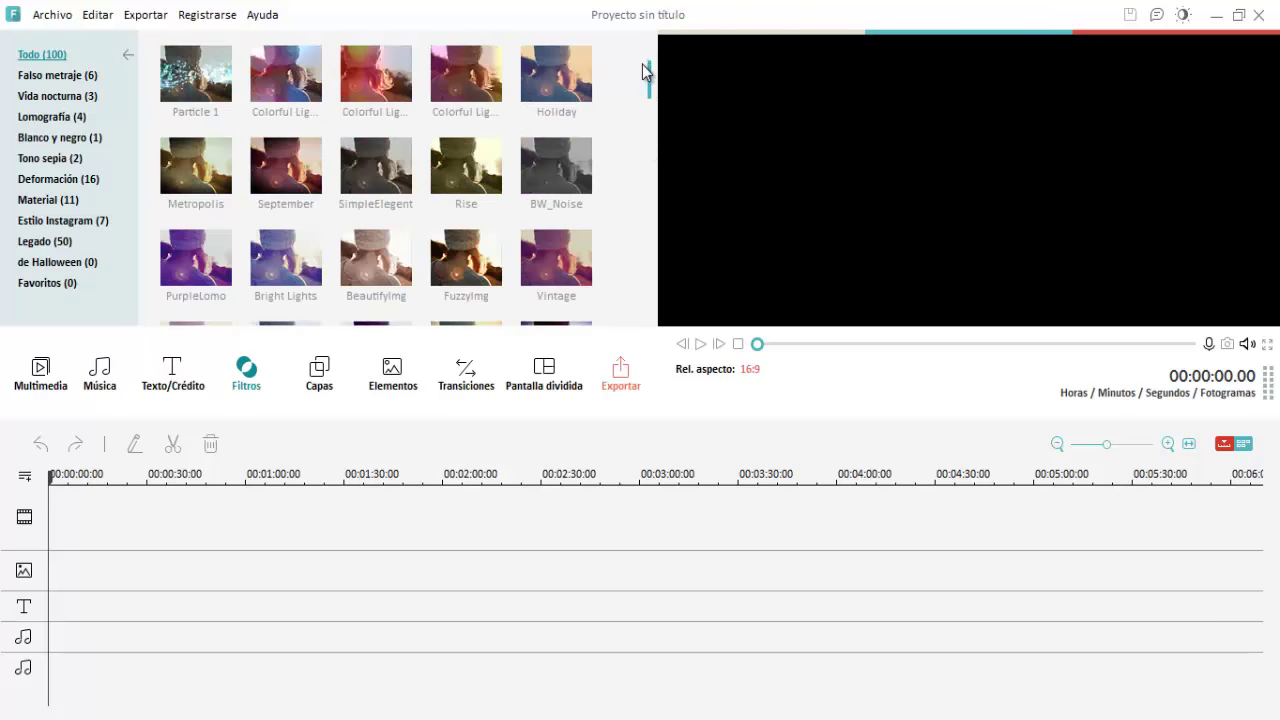
Review the overlays, elements, transitions and split-screen layouts, and preview the 2 Screen D layout
left_click(317, 386)
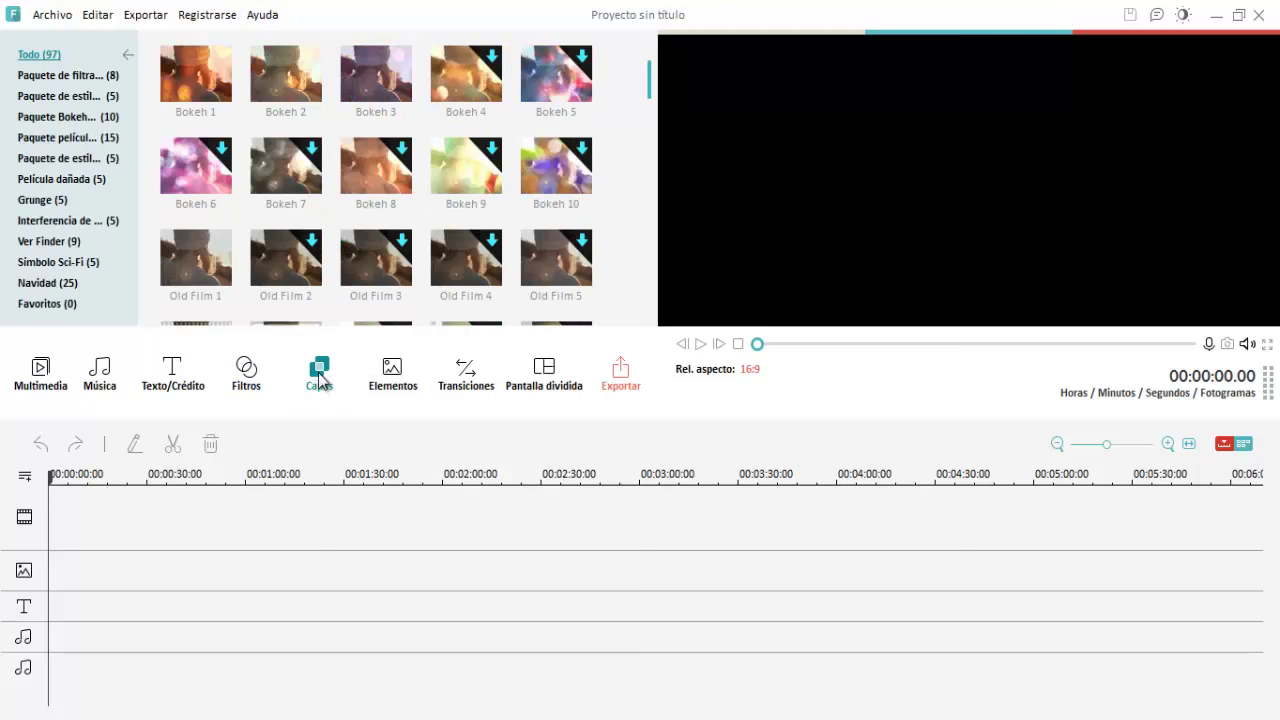
left_click(386, 368)
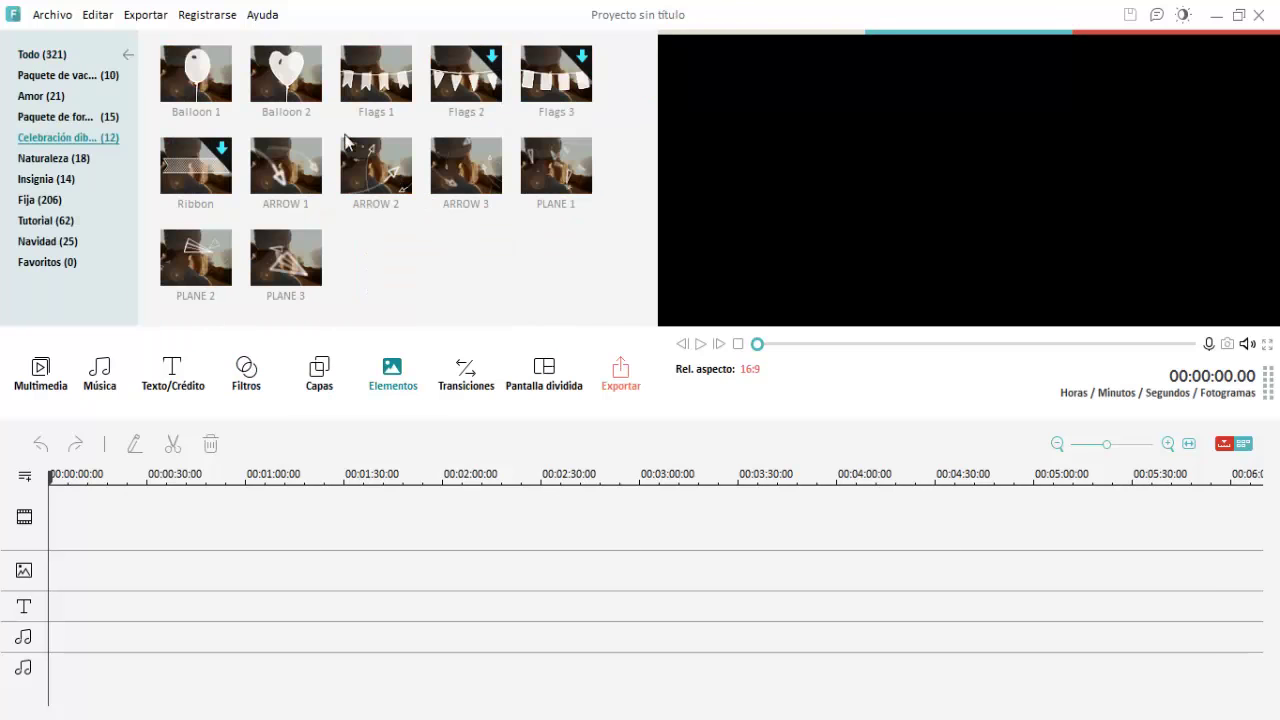
left_click(465, 370)
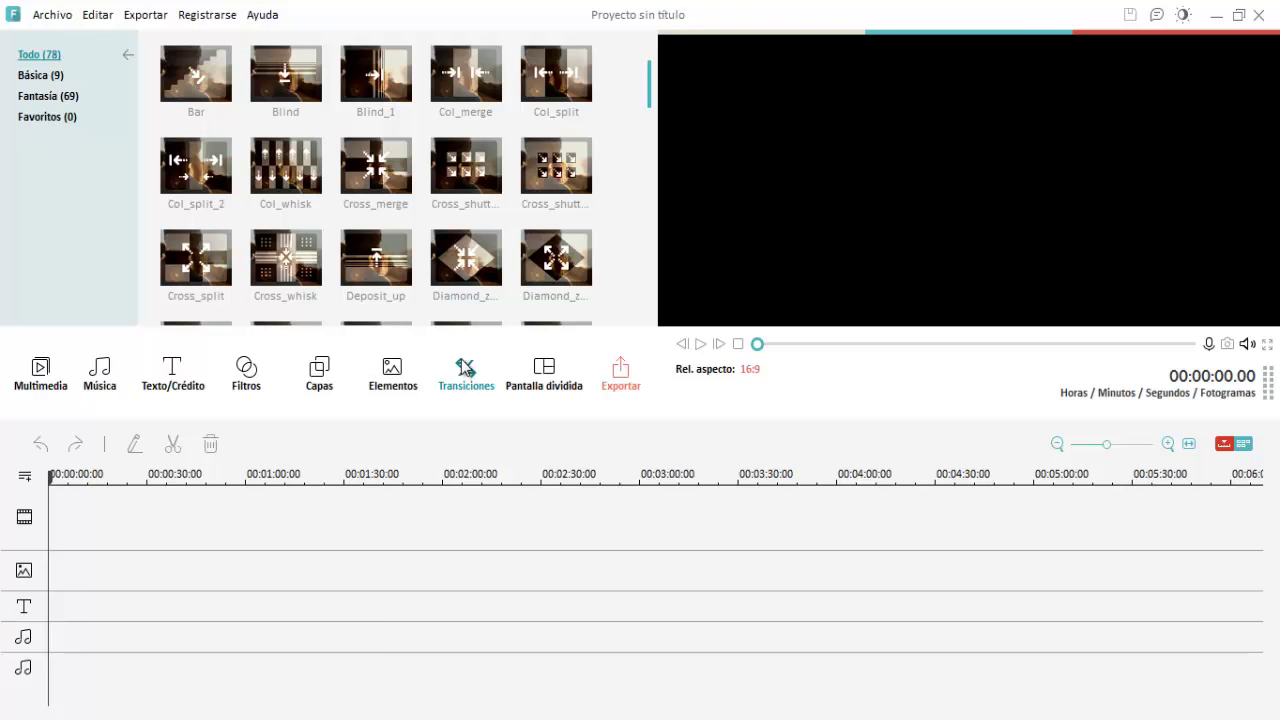
left_click(551, 387)
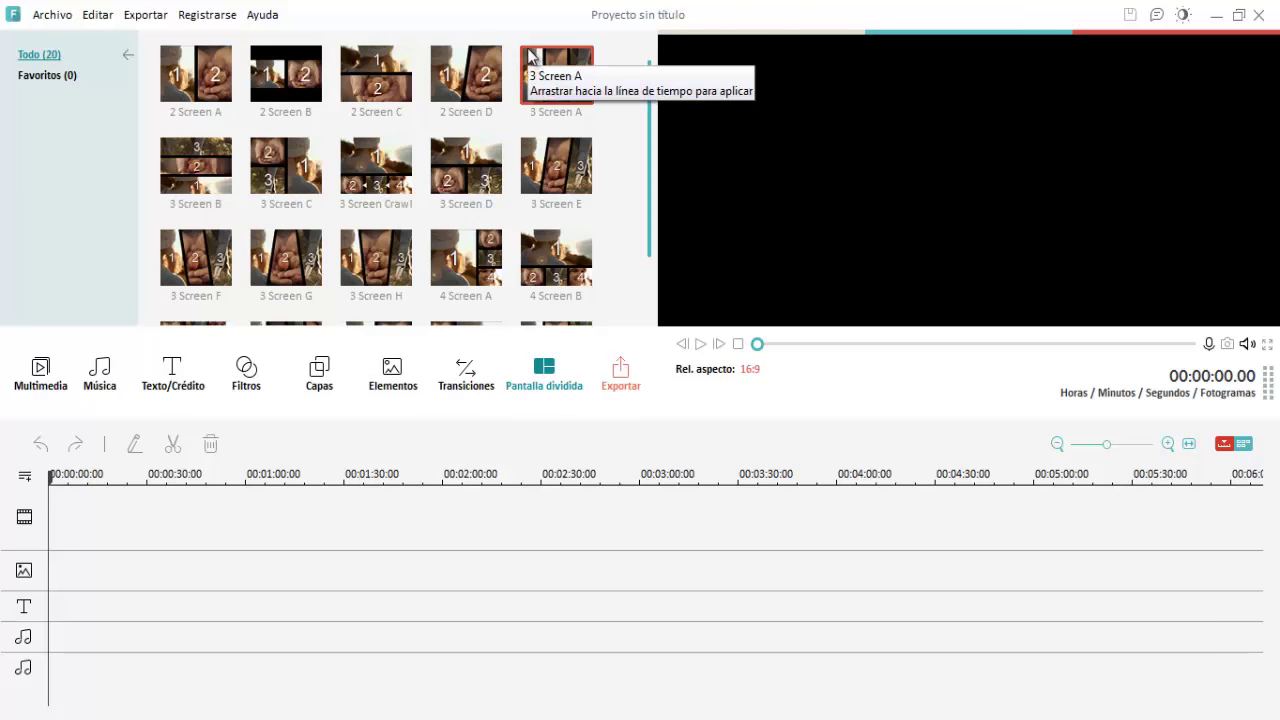
left_click(473, 82)
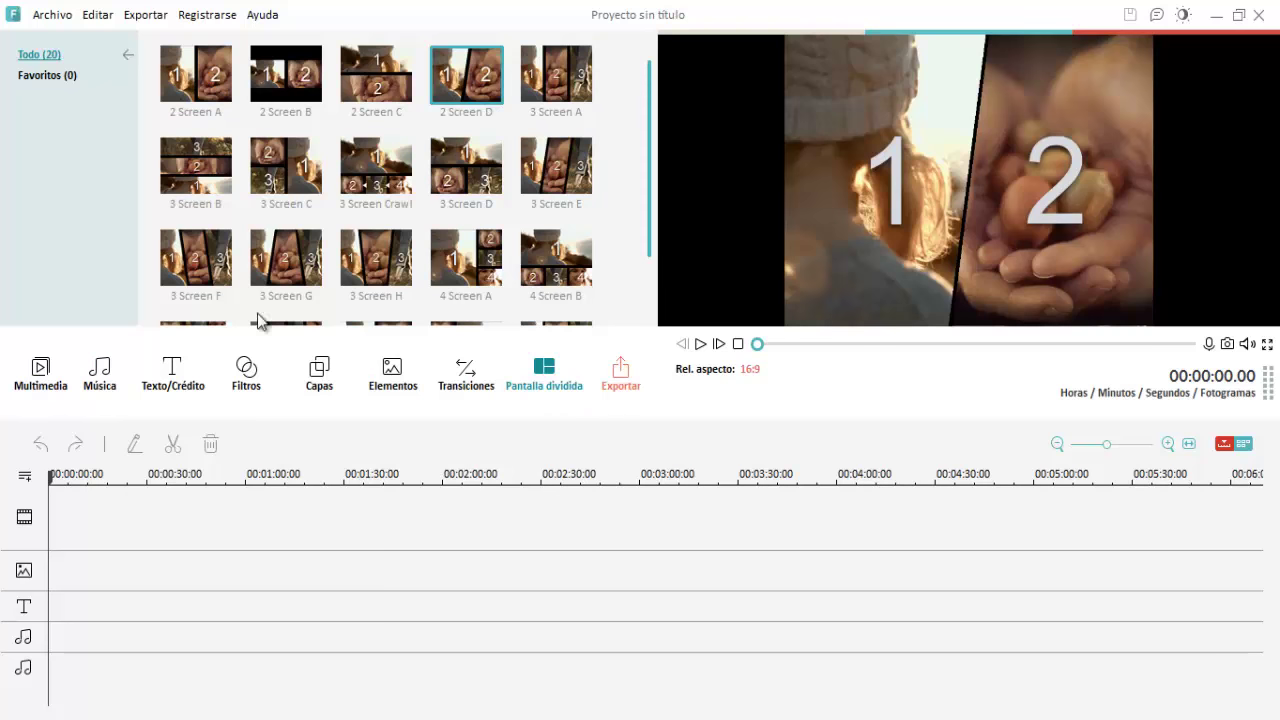
Start a media import, browse to the folder The new era video on TOSHIBA (F:), and widen the file dialog
left_click(42, 372)
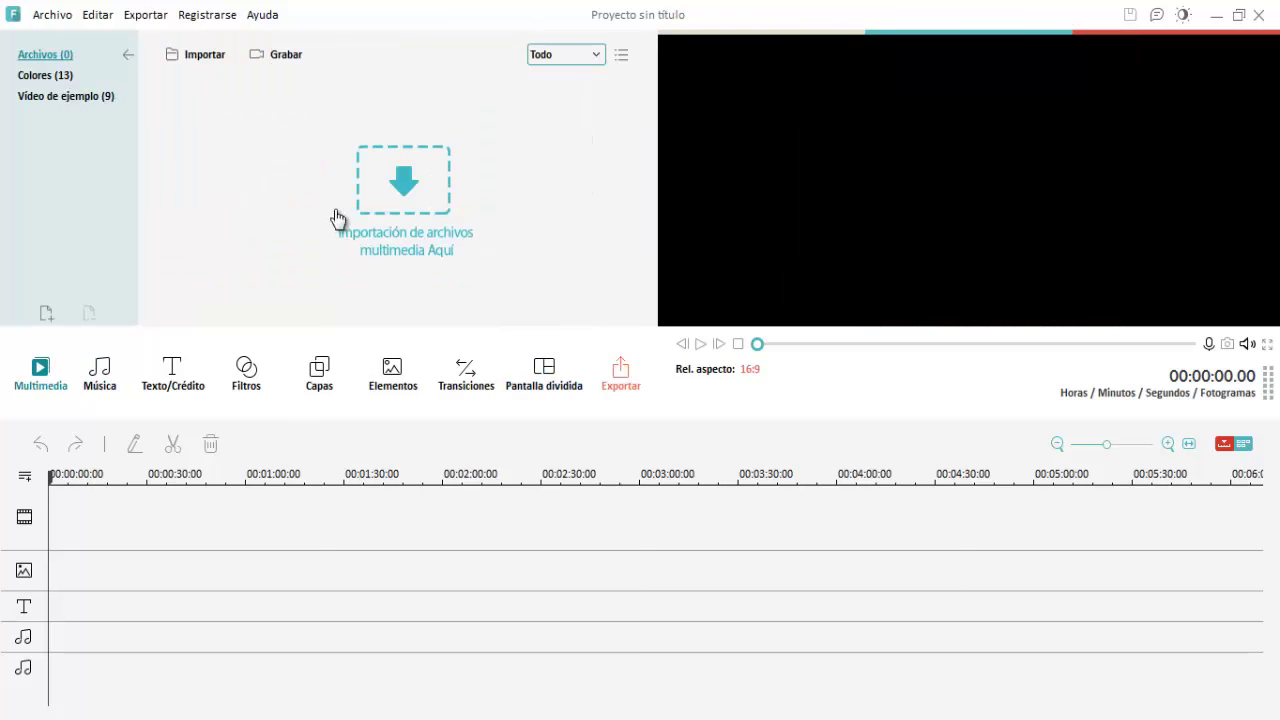
left_click(379, 179)
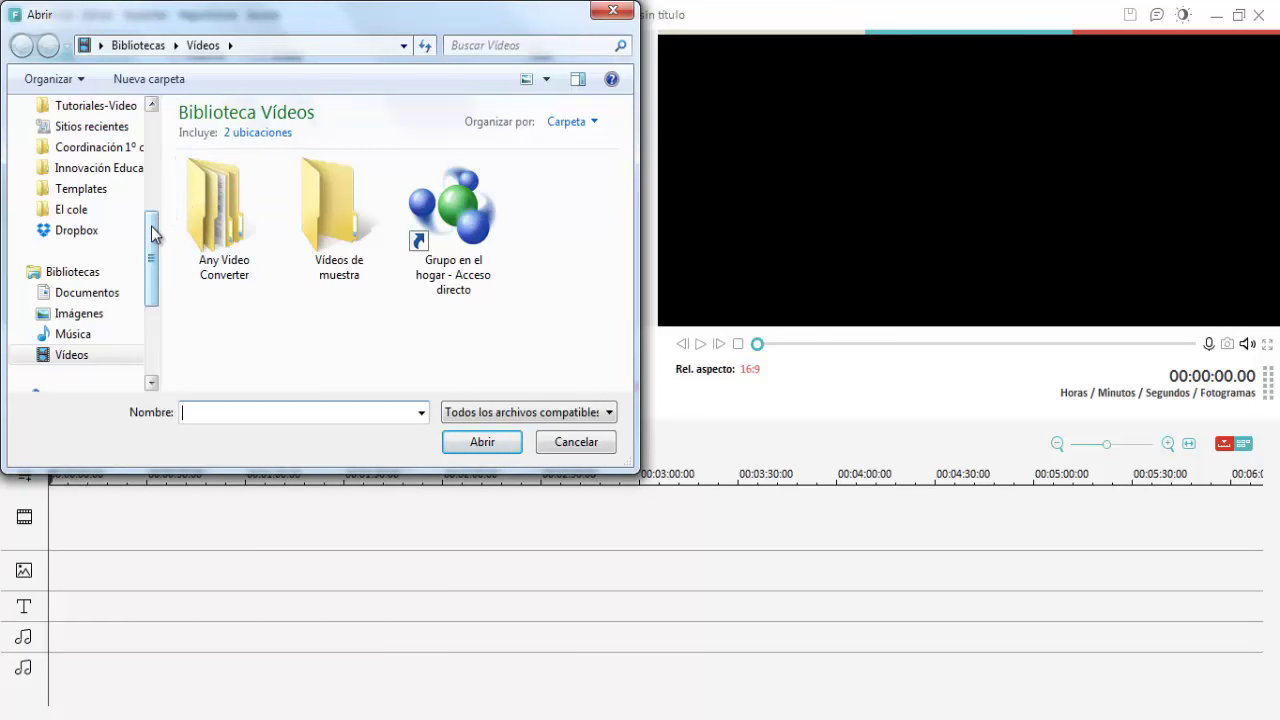
left_click_drag(152, 233, 152, 322)
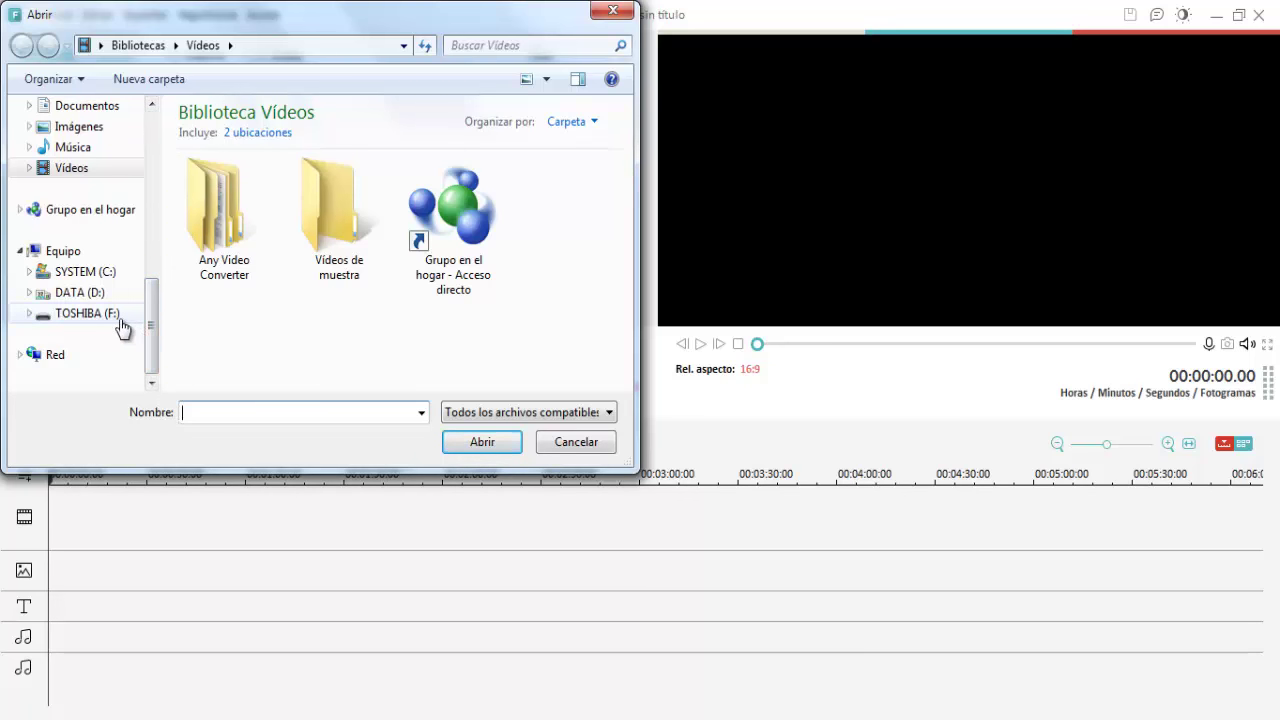
left_click(119, 318)
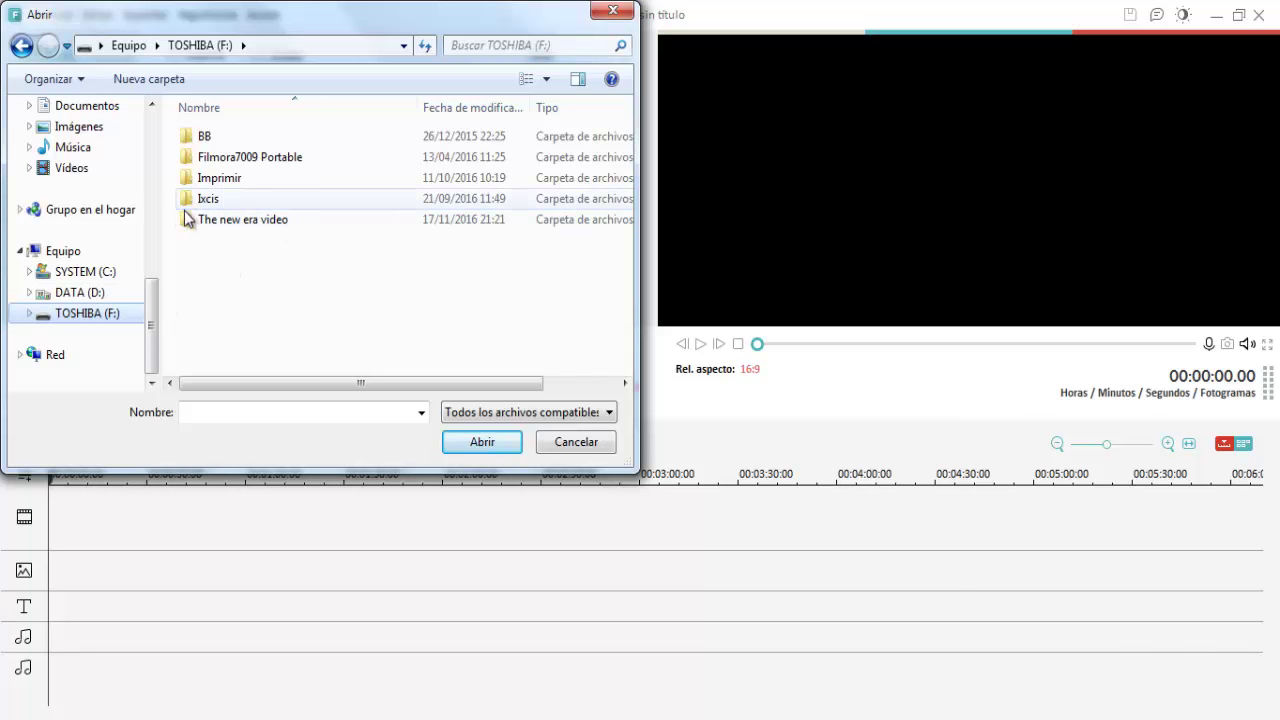
double_click(273, 222)
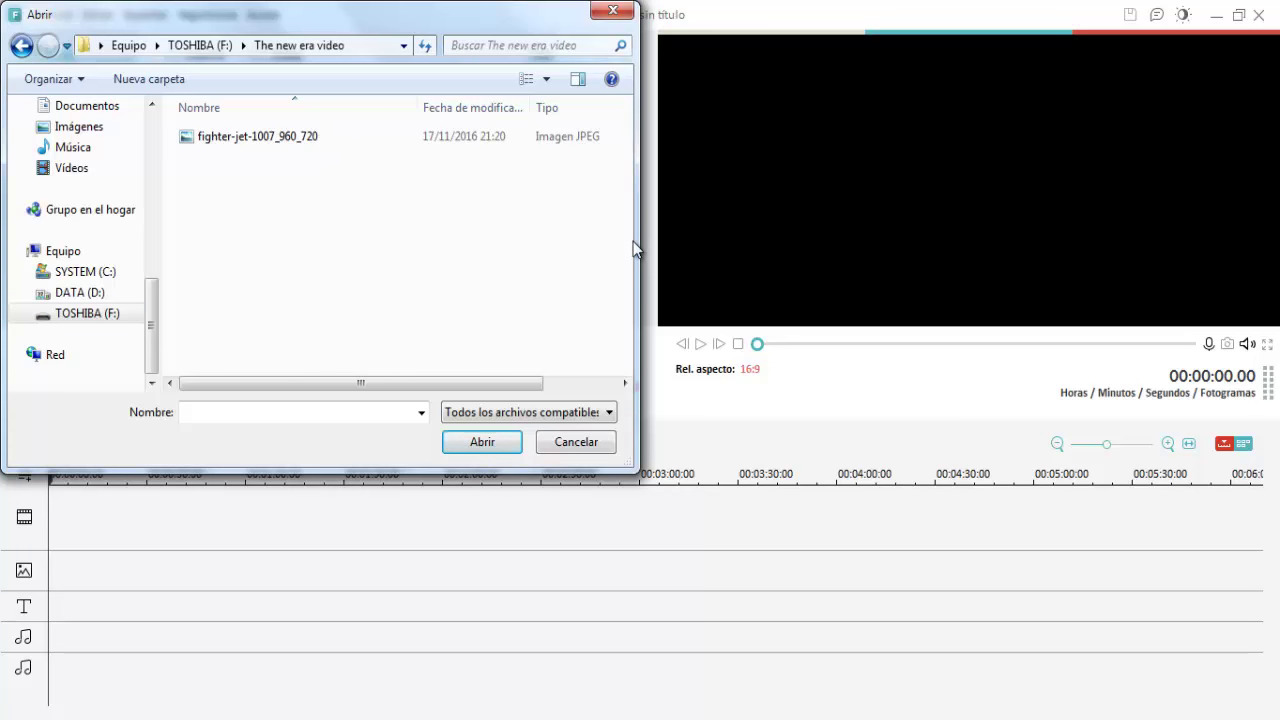
left_click_drag(638, 241, 807, 212)
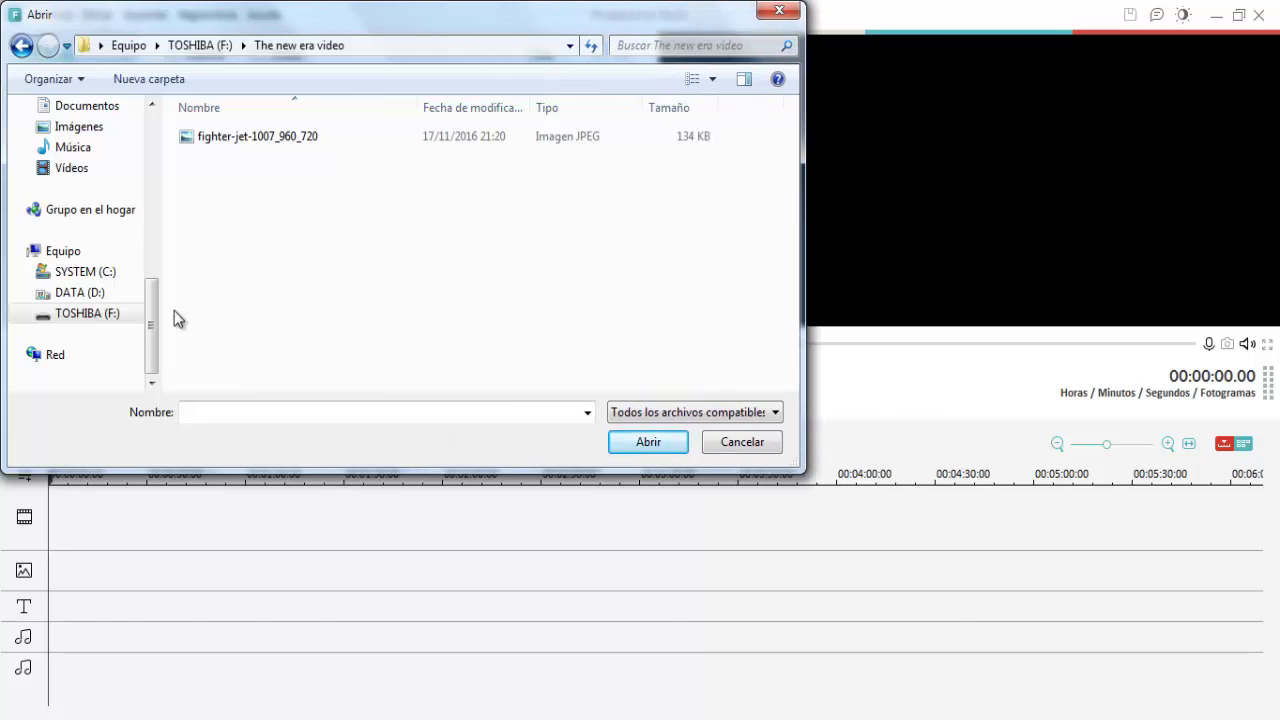
Copy the PIC_0004 video from the Tutorial Filmora folder inside La Nueva Era
left_click_drag(155, 317, 160, 209)
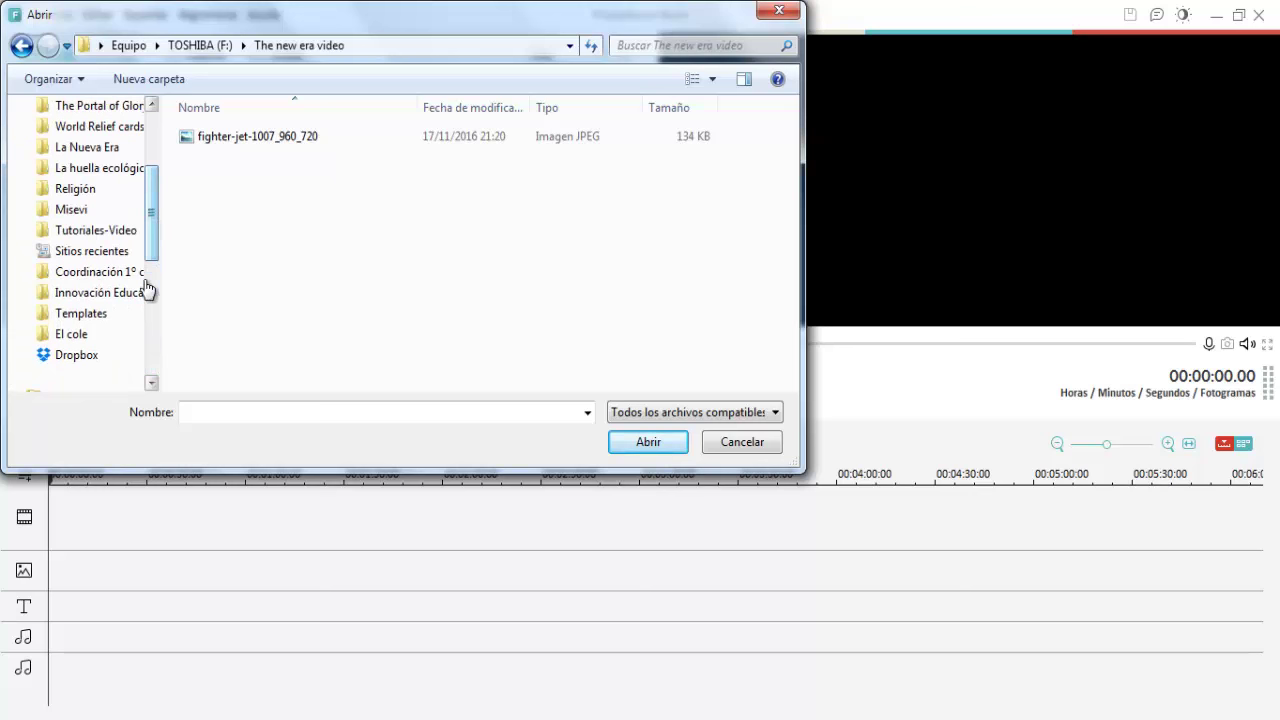
left_click(125, 150)
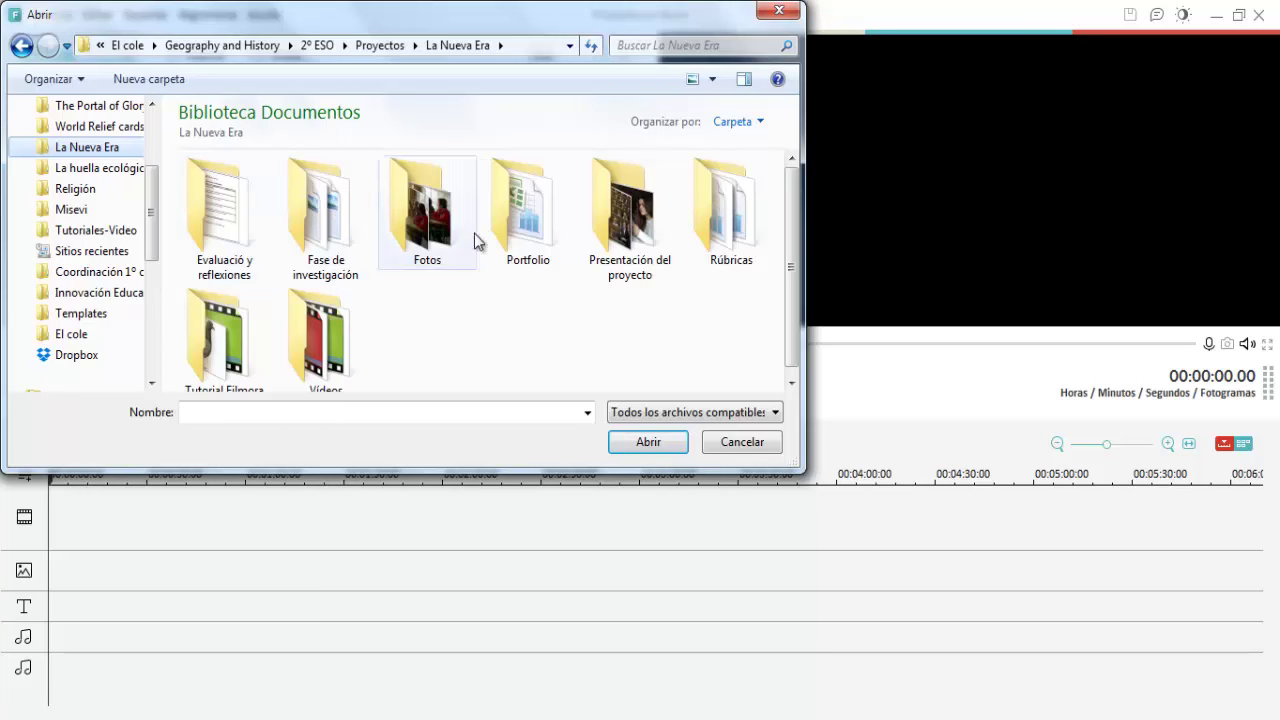
double_click(257, 368)
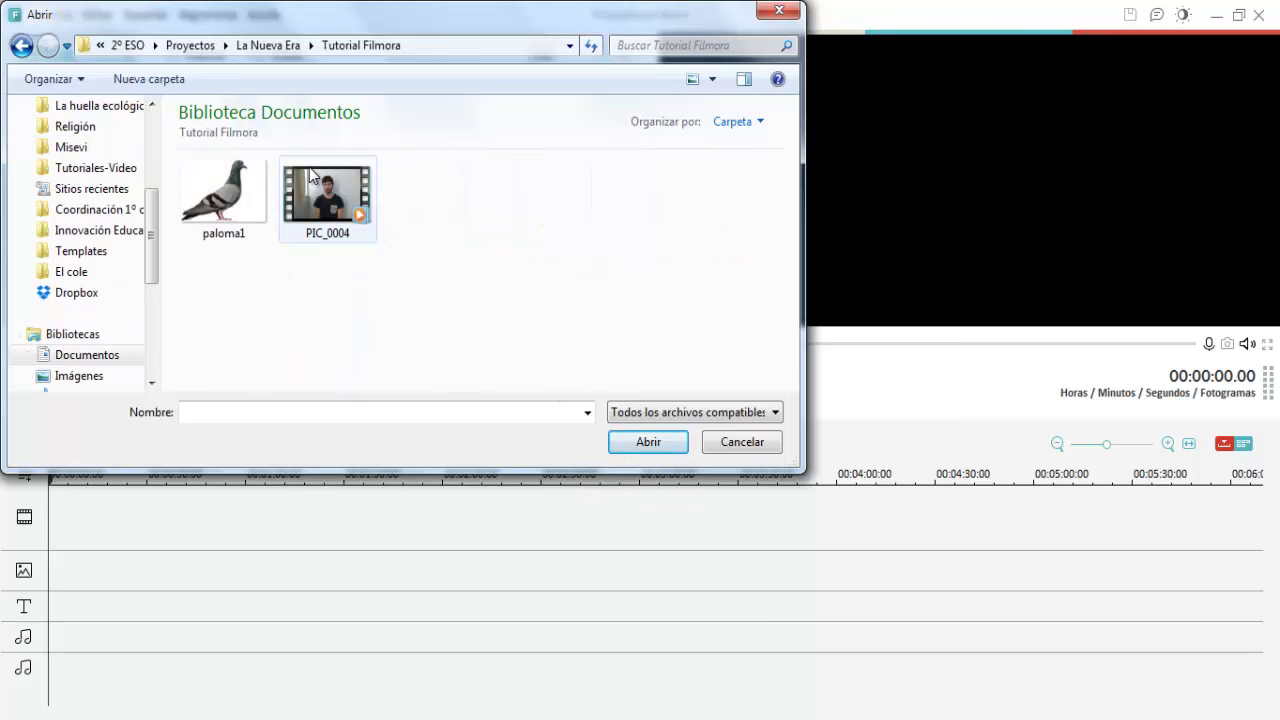
right_click(308, 166)
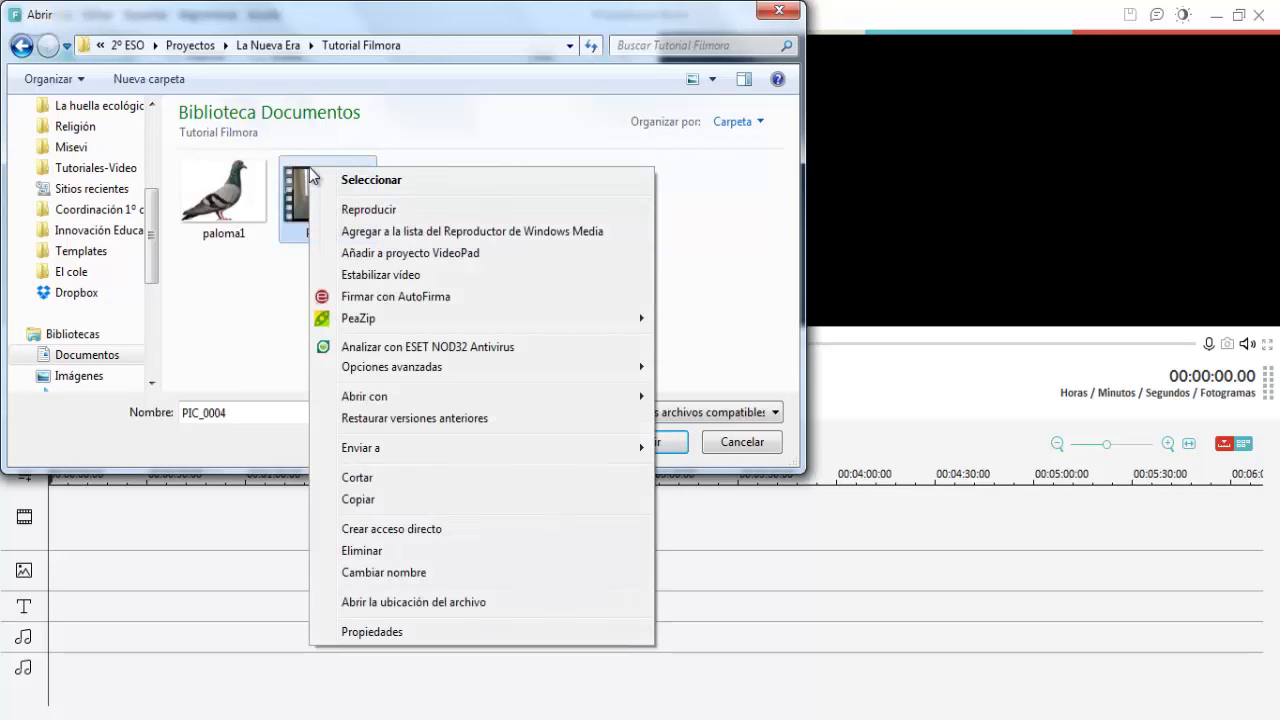
left_click(377, 499)
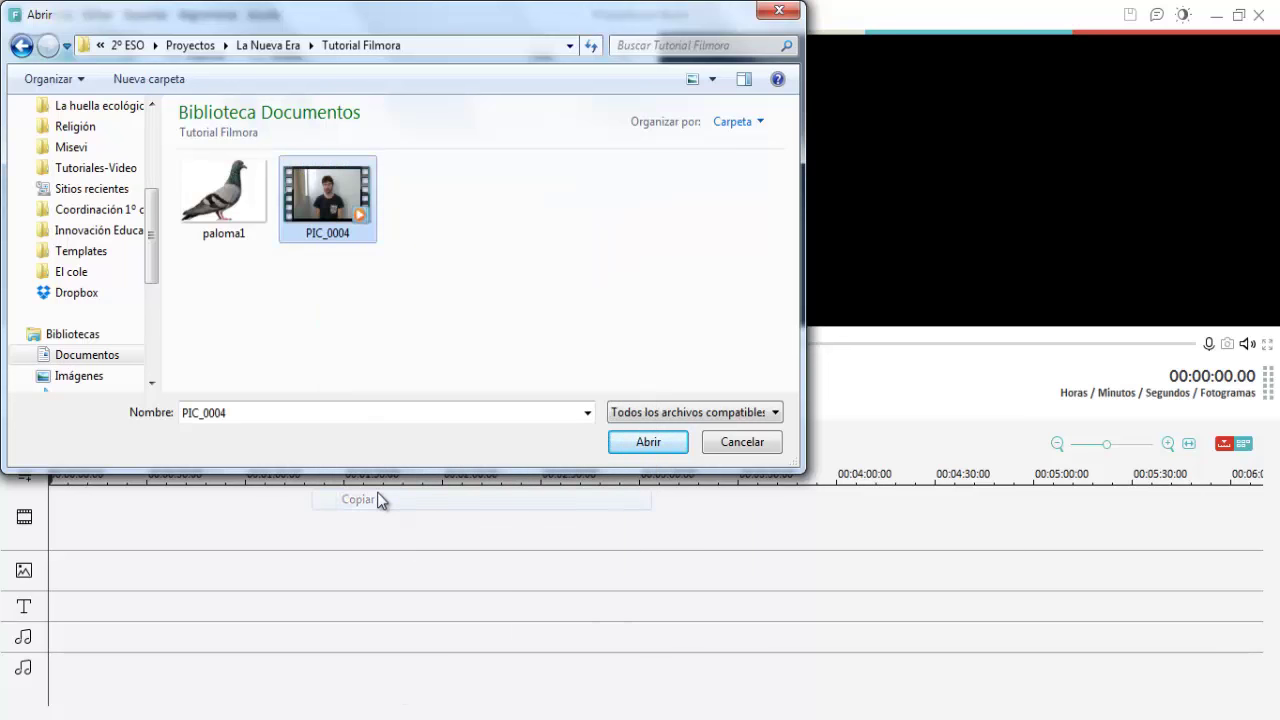
Paste the copied PIC_0004 video into the folder The new era video on TOSHIBA (F:)
left_click_drag(153, 235, 155, 343)
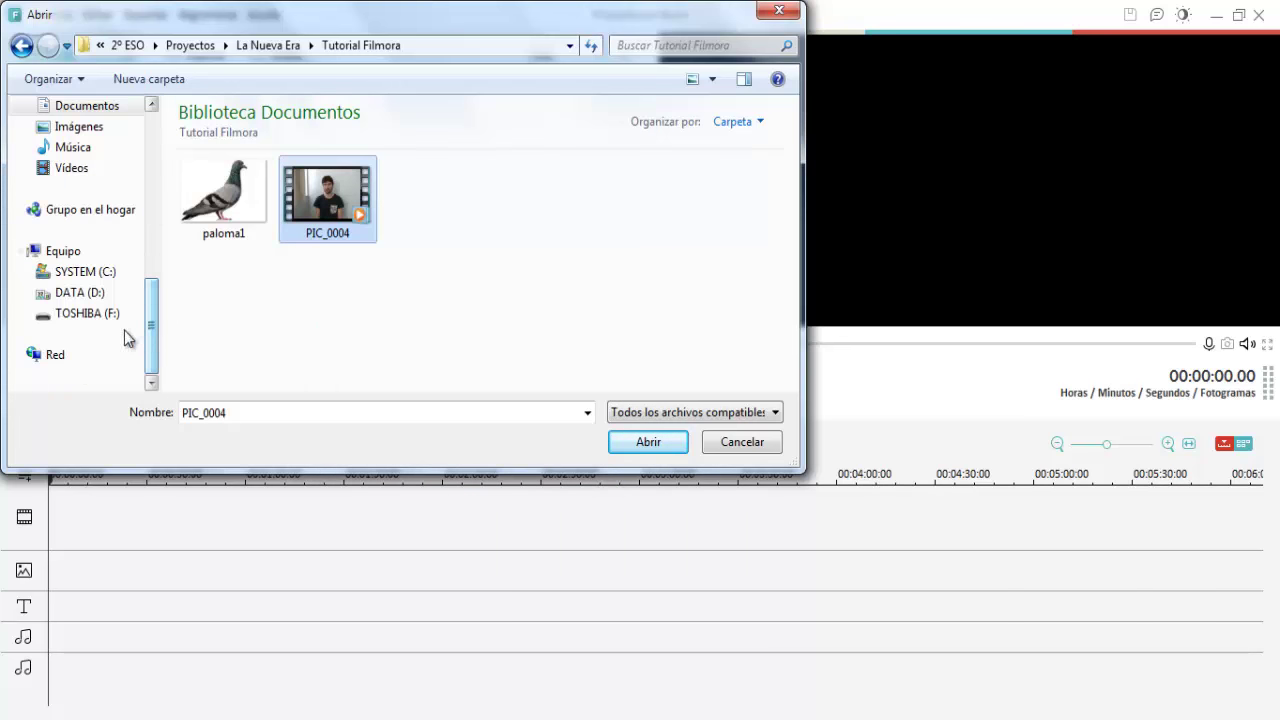
left_click(122, 318)
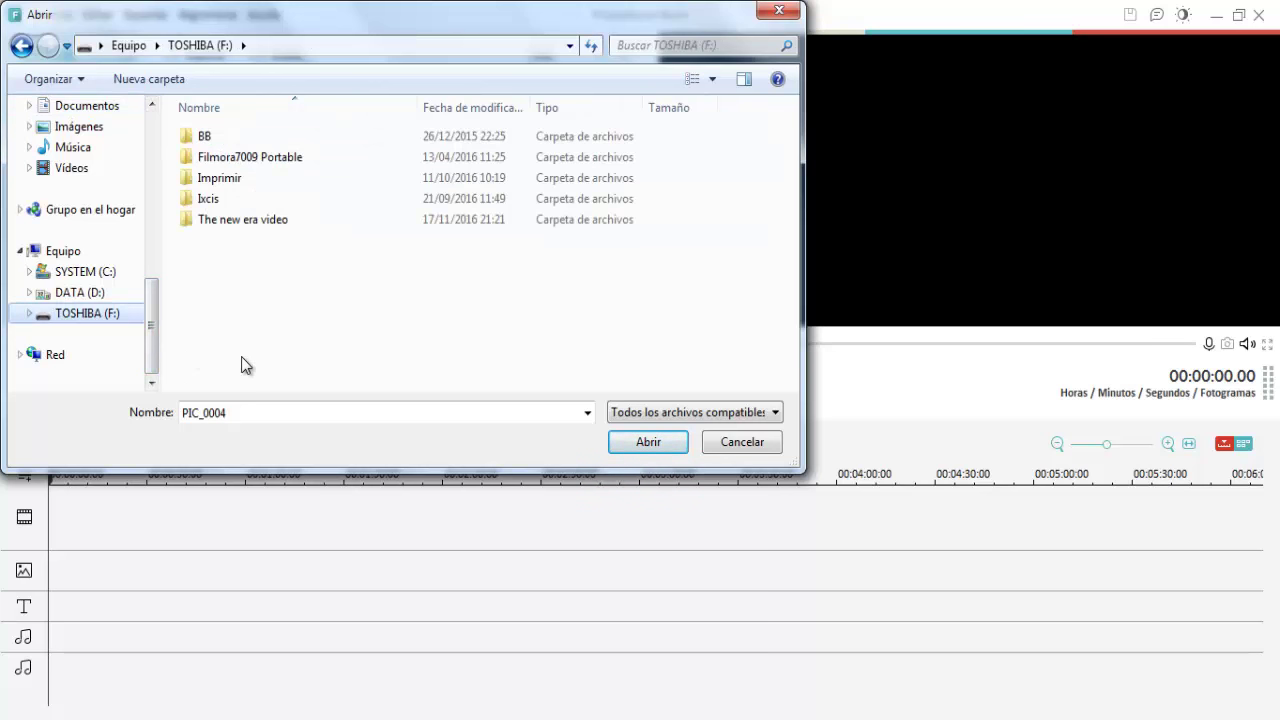
double_click(233, 220)
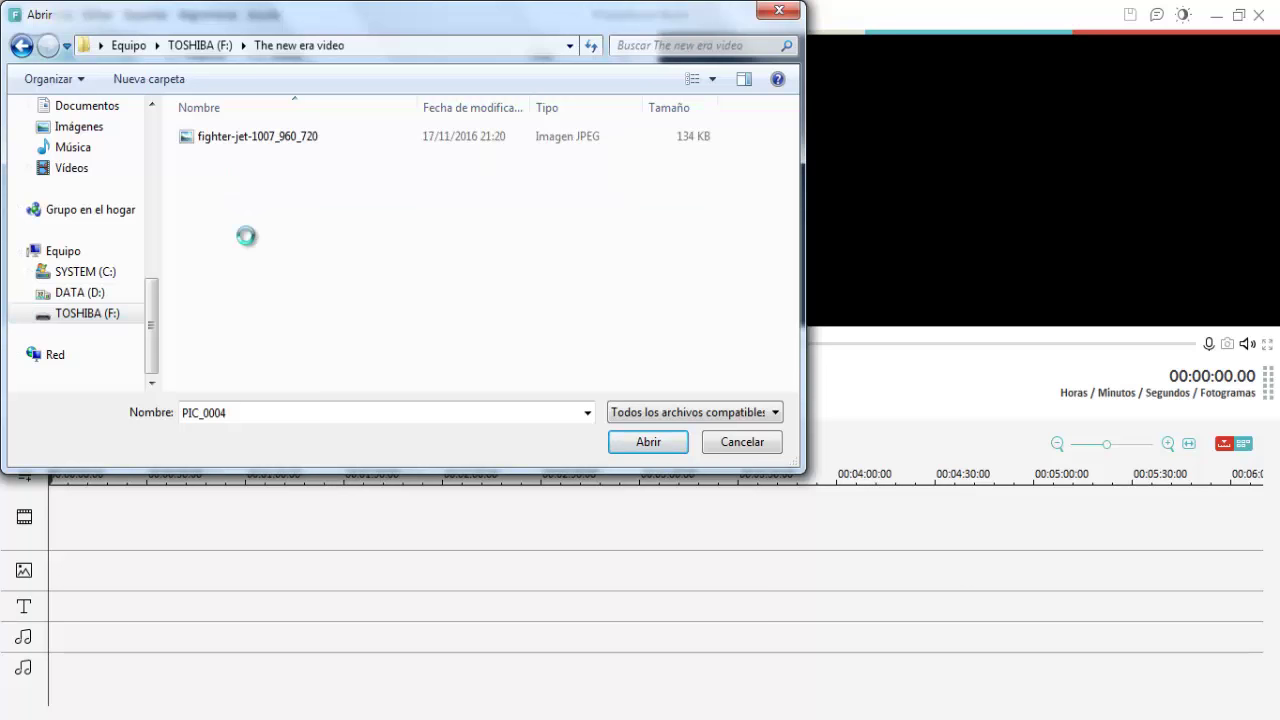
right_click(247, 238)
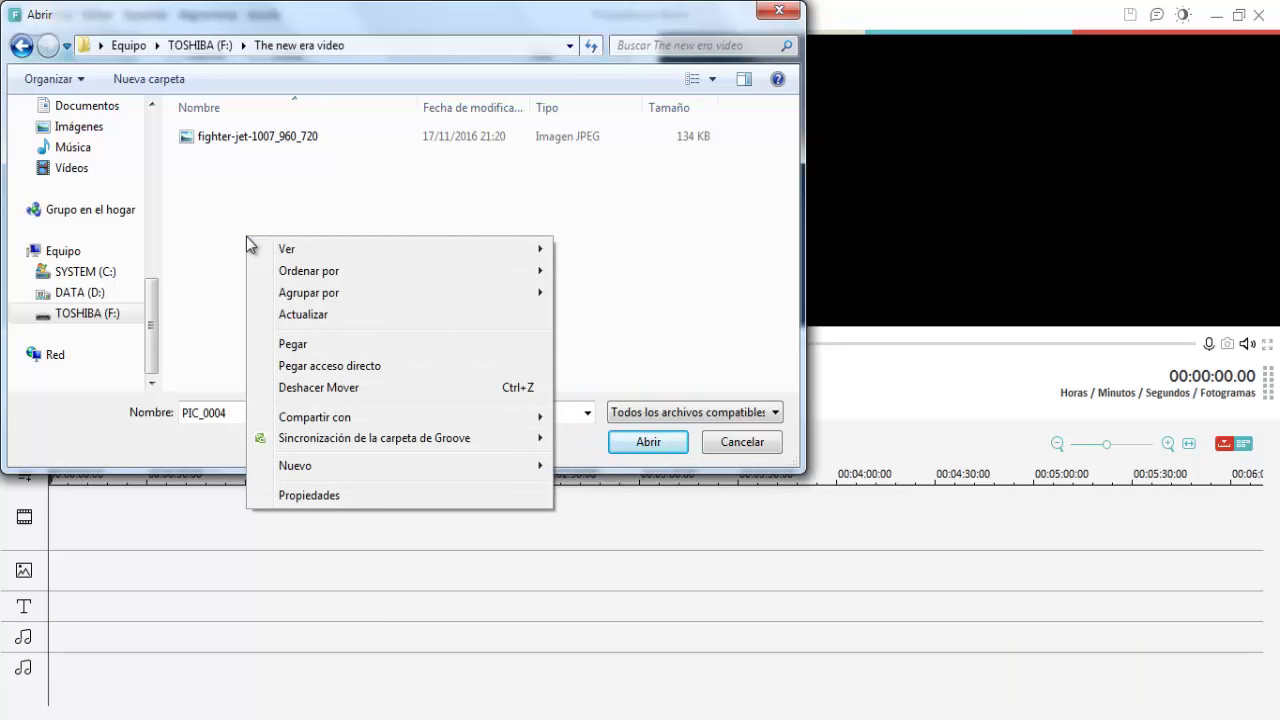
left_click(295, 343)
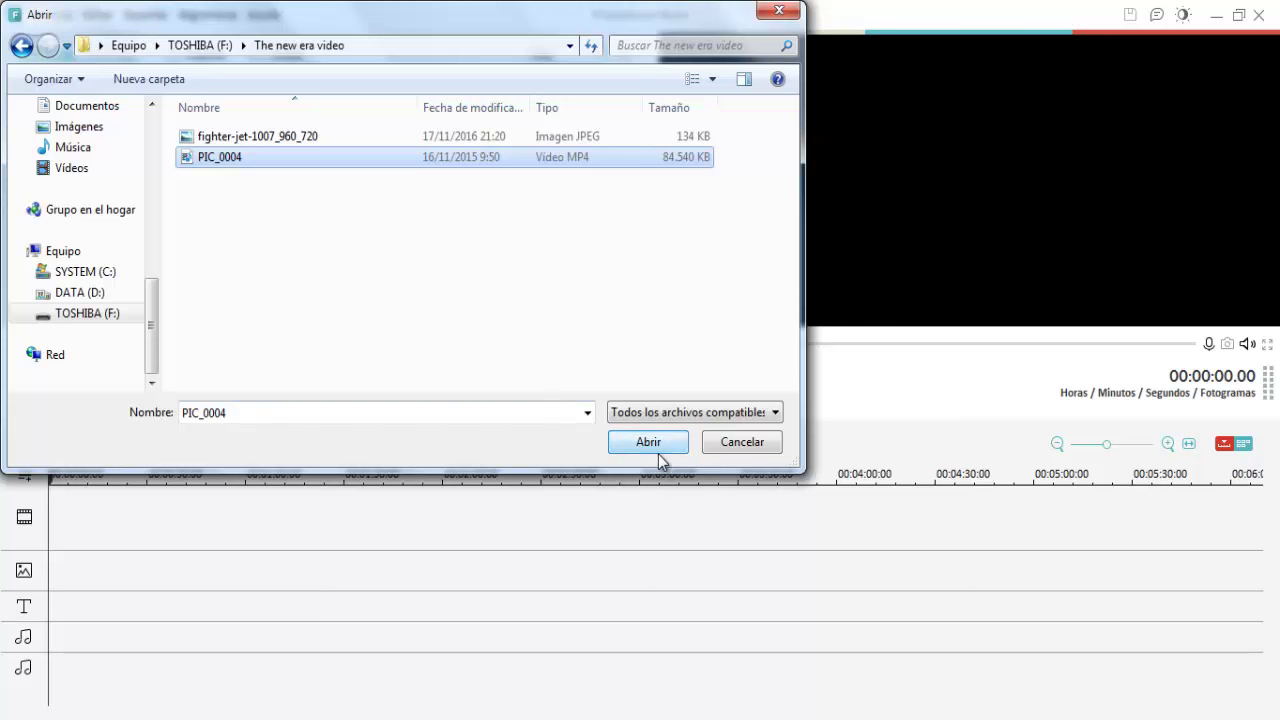
Import PIC_0004 from The new era video folder and place it at the start of the video track
double_click(212, 158)
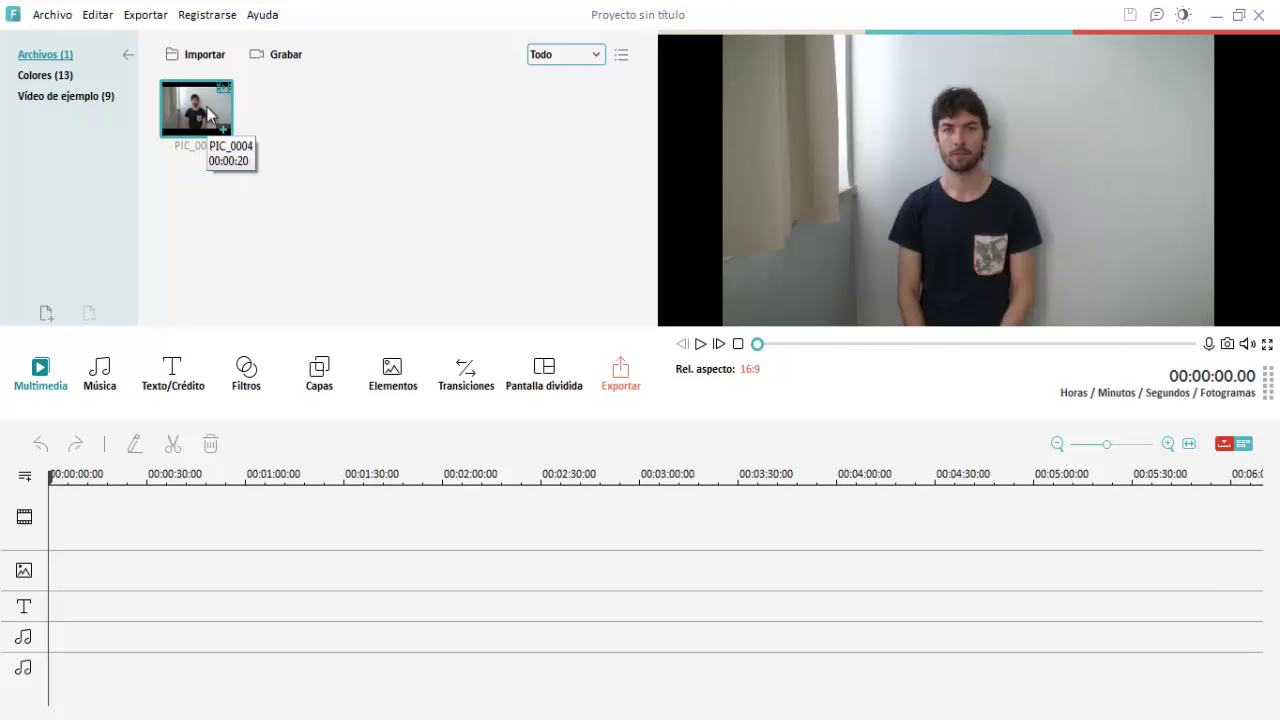
left_click_drag(188, 113, 89, 496)
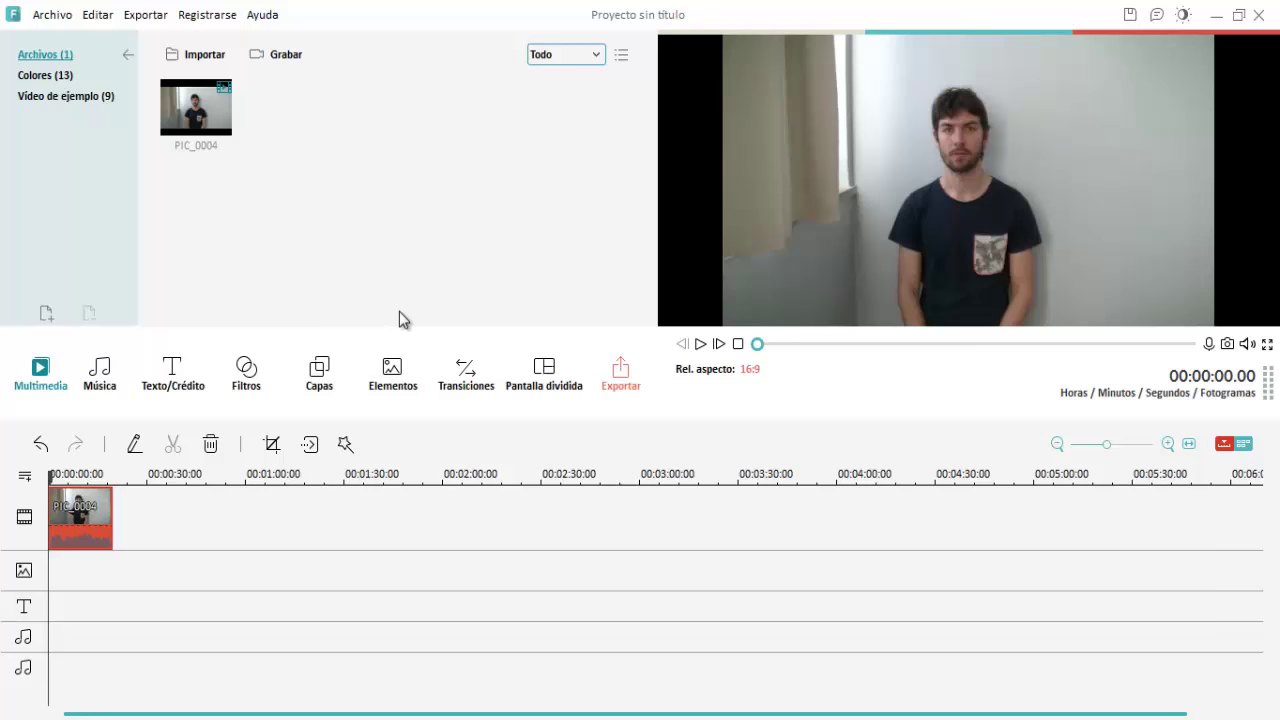
Magnify the timeline until the PIC_0004 clip spans about two thirds of its width
left_click(1166, 446)
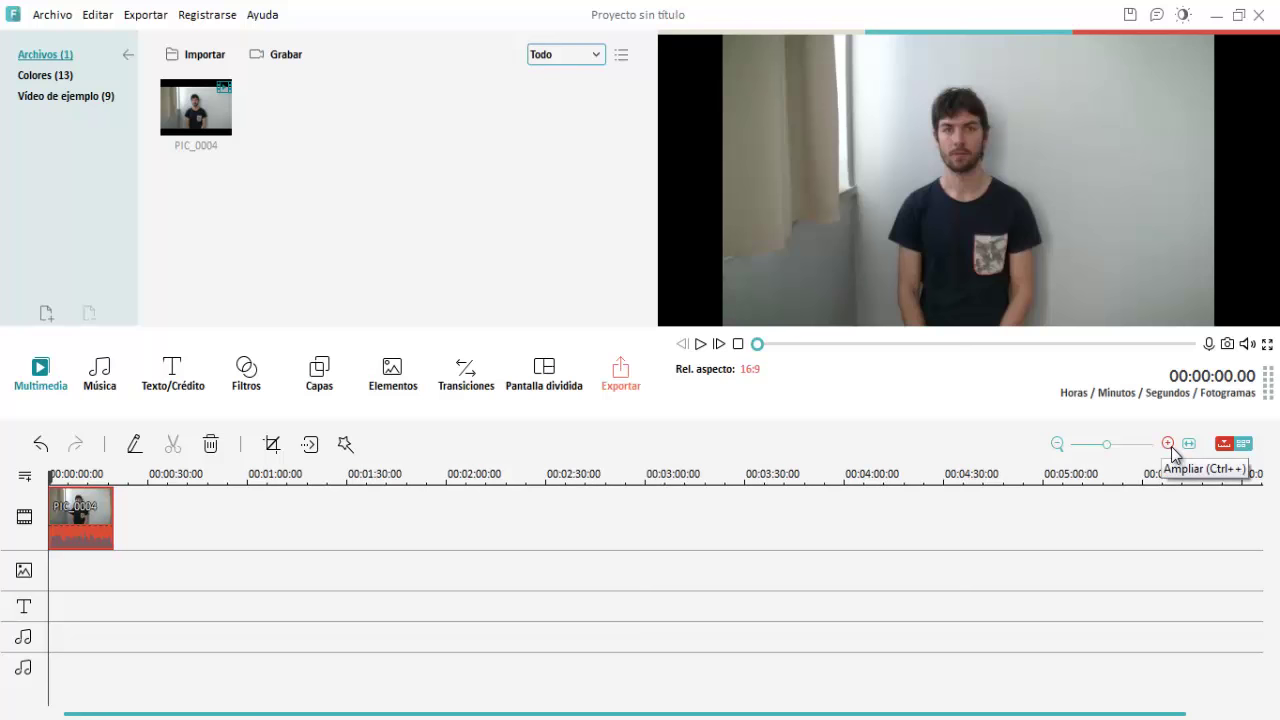
left_click(1168, 444)
left_click(1168, 444)
left_click(1168, 444)
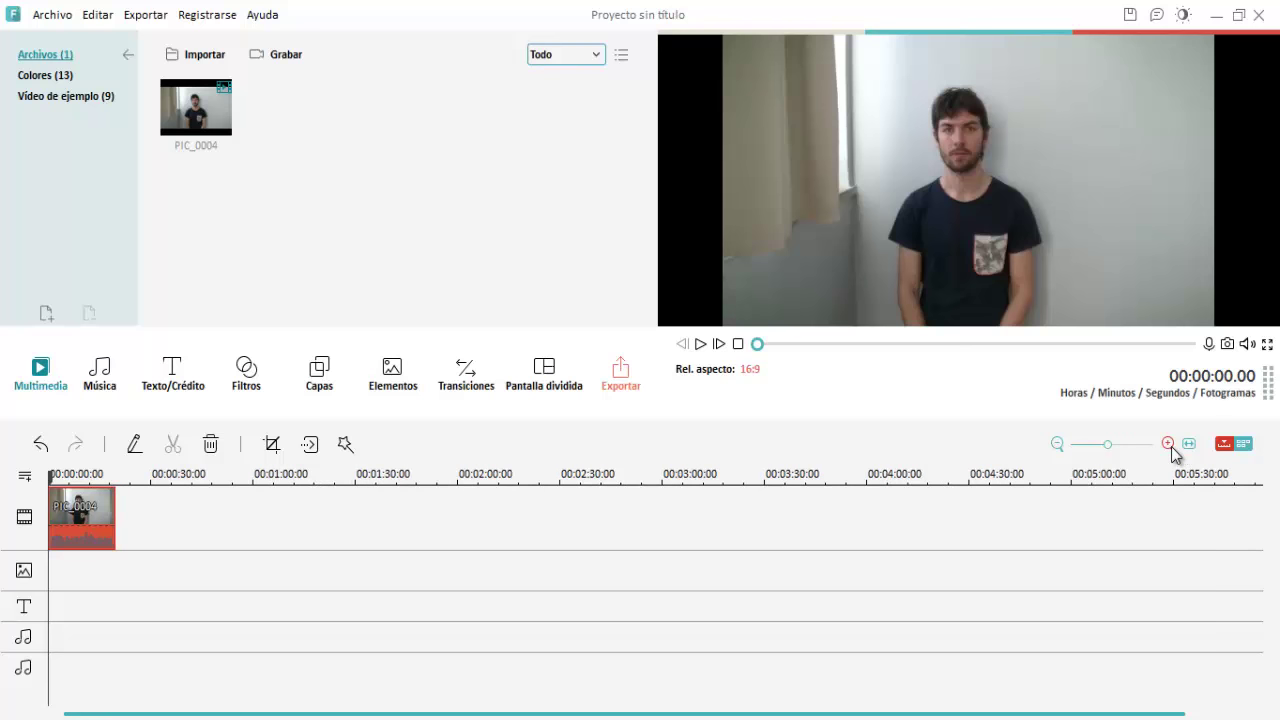
left_click(1168, 444)
left_click(1168, 444)
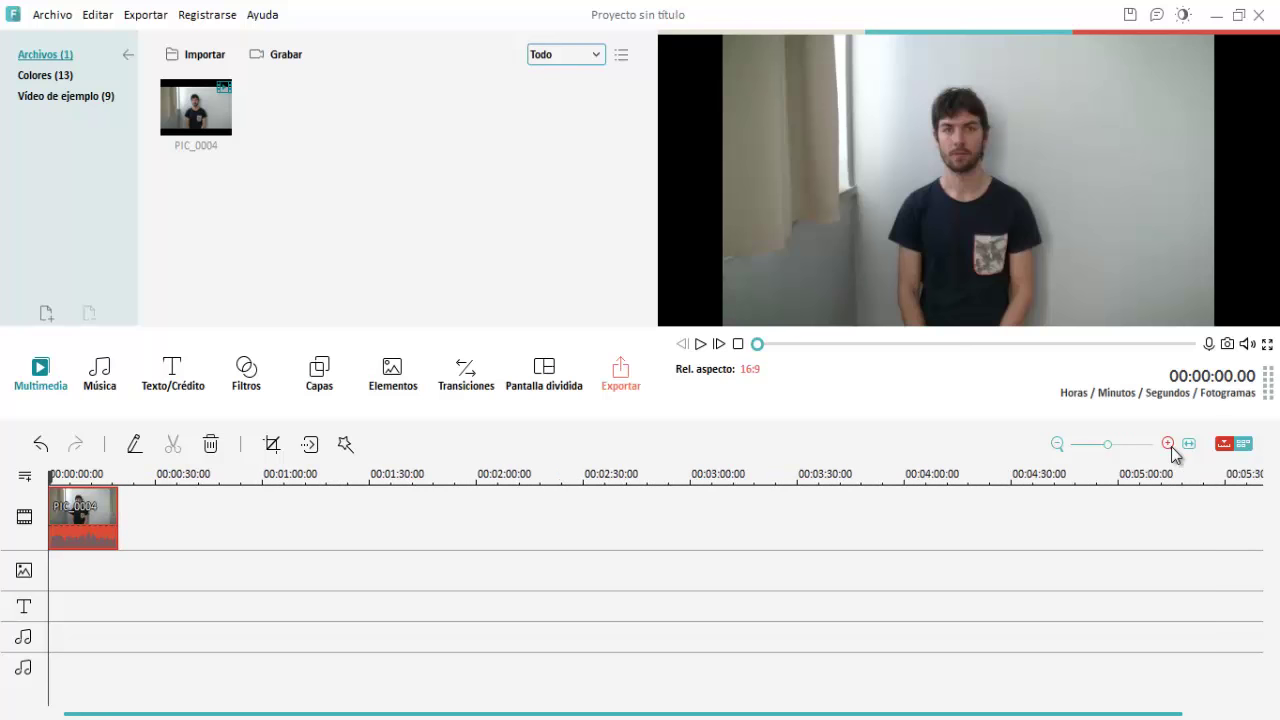
left_click(1168, 444)
left_click(1168, 444)
left_click_drag(1112, 445, 1126, 446)
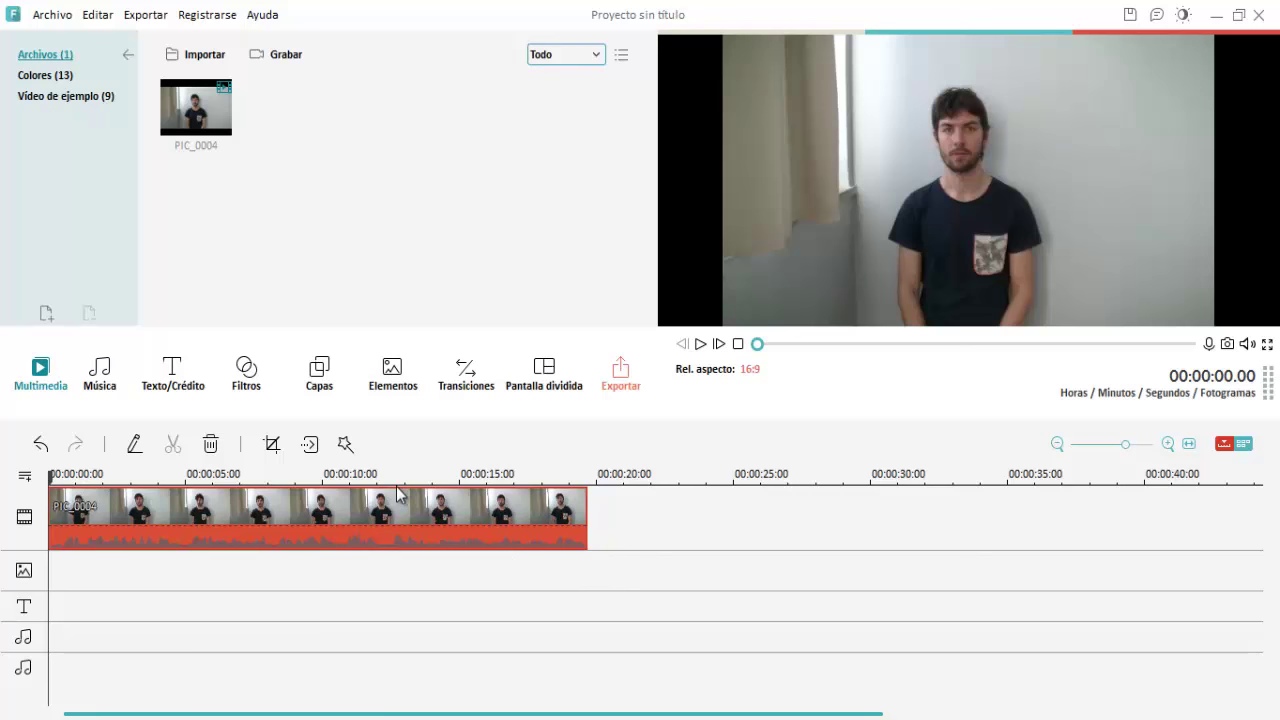
mouse_move(1125, 444)
left_mouse_down()
mouse_move(1096, 451)
mouse_move(1126, 451)
left_mouse_up()
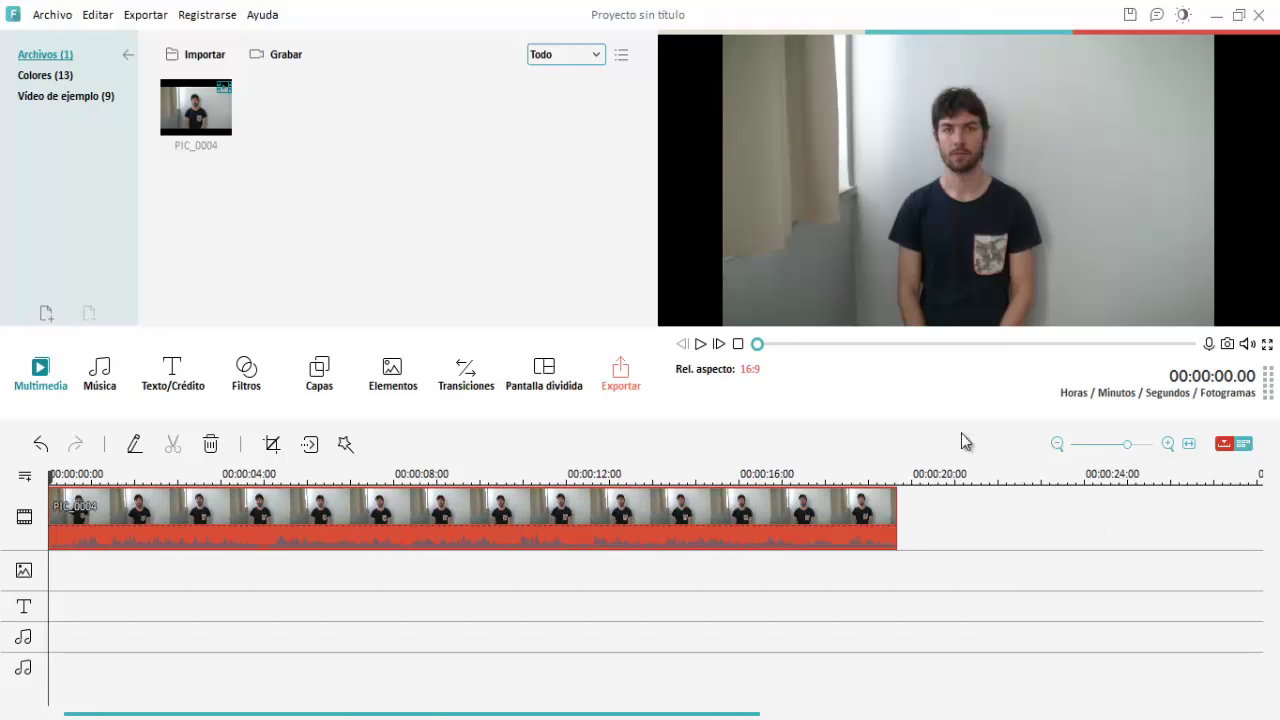
Play the clip, dismissing the preview notice, pause it at about six seconds and set the playhead to 00:00:05.24
left_click(702, 344)
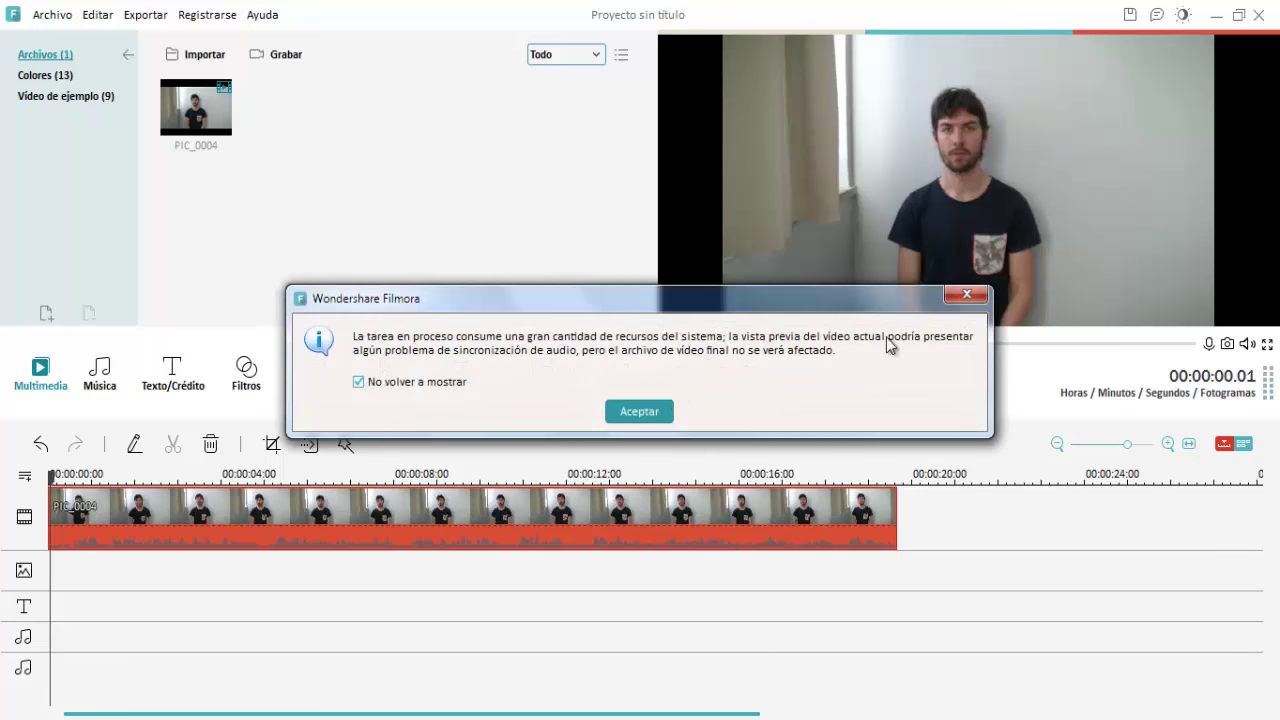
left_click(951, 300)
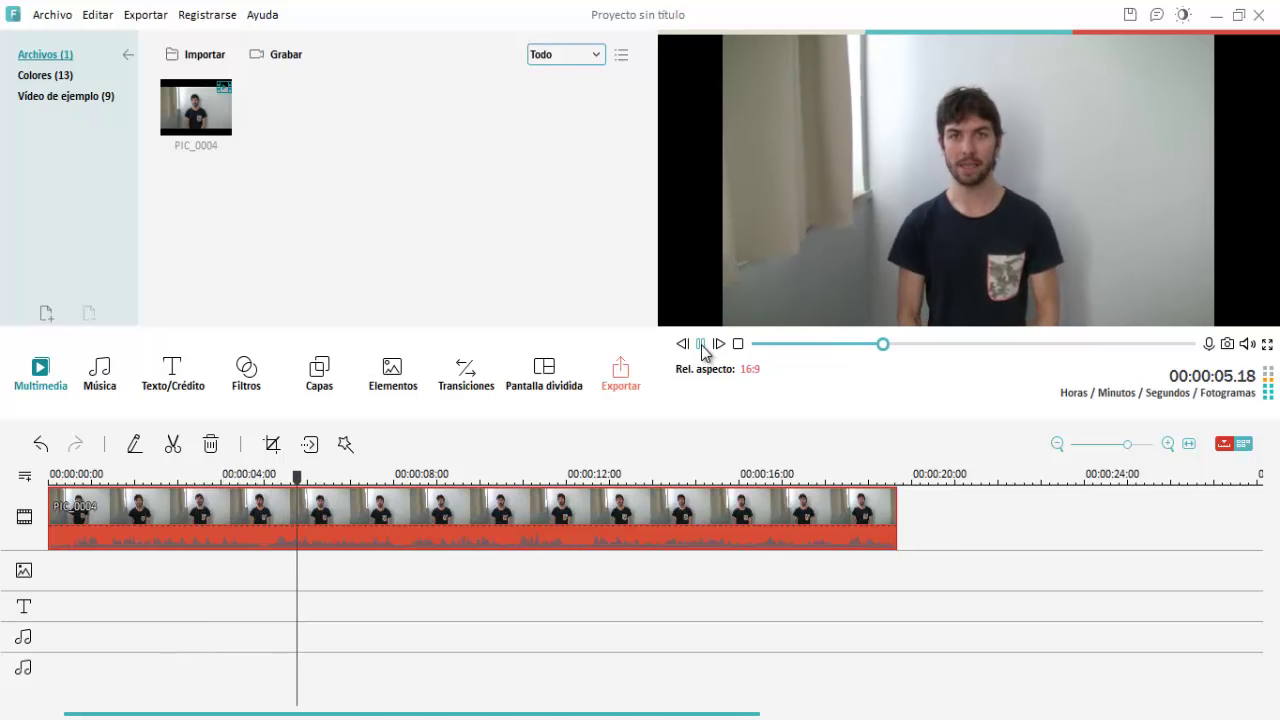
left_click(702, 344)
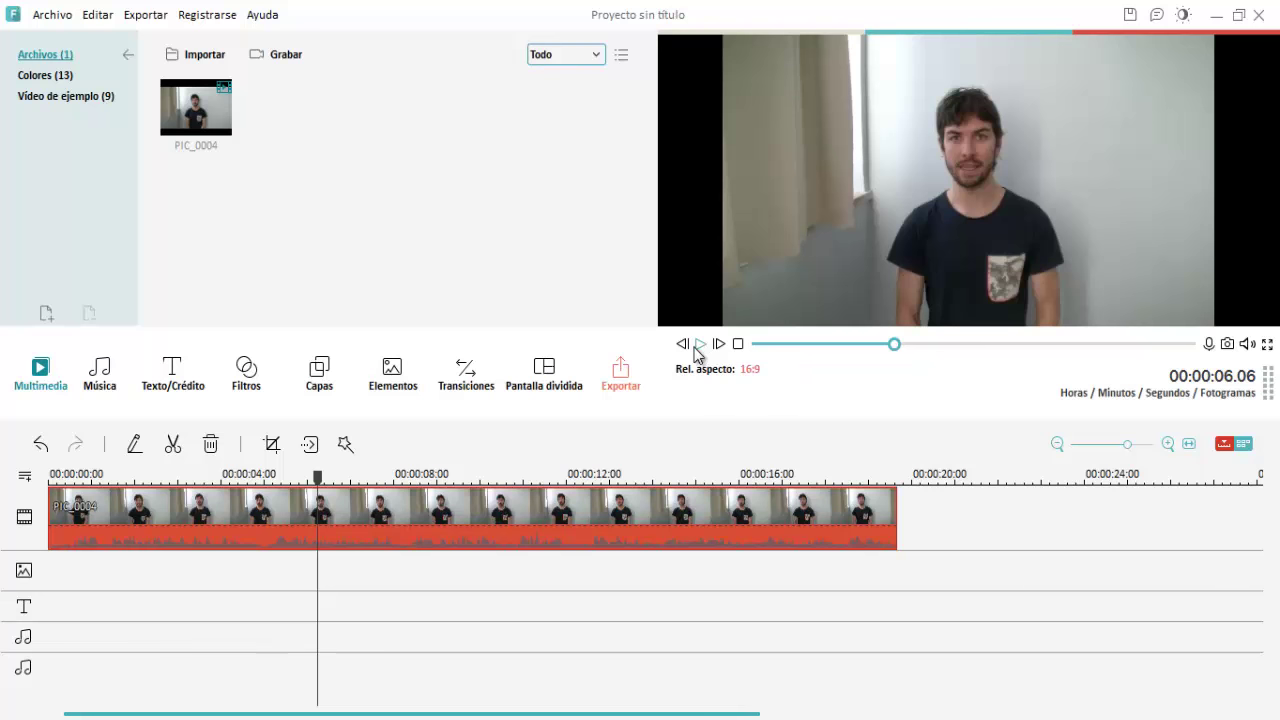
left_click_drag(326, 490, 313, 497)
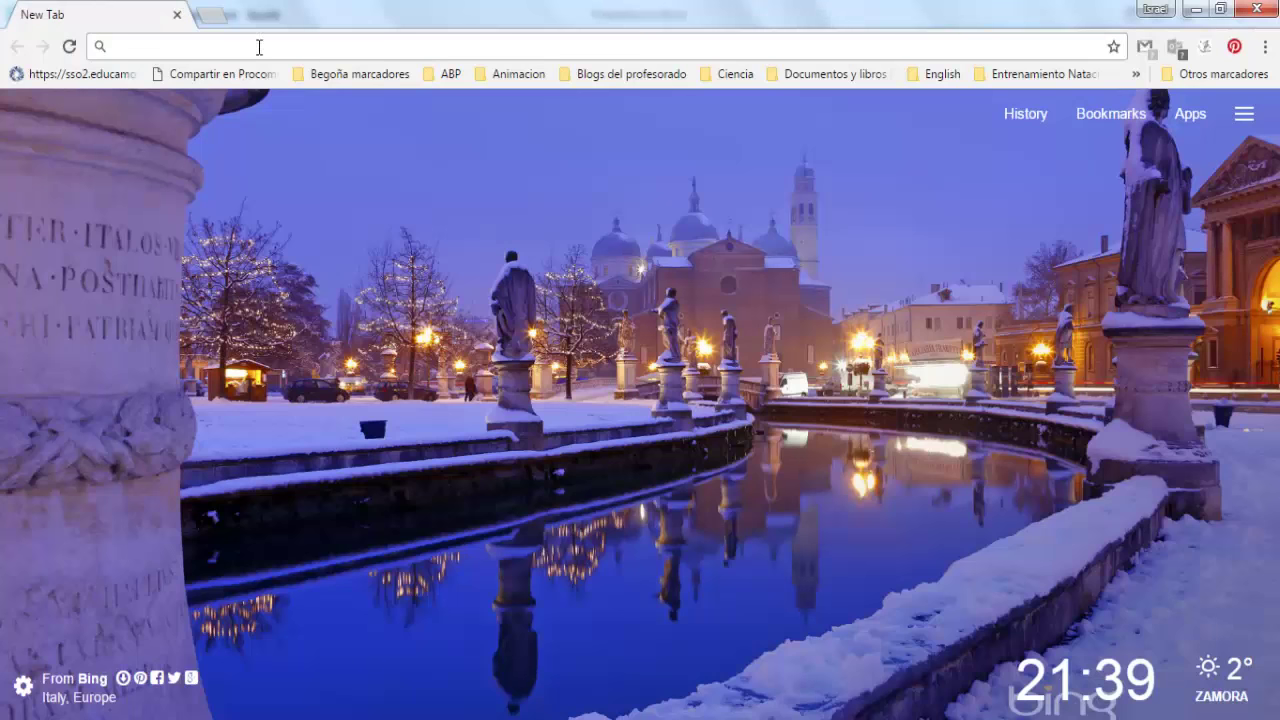
Switch to Chrome and search Google Images for paloma
type("paloma")
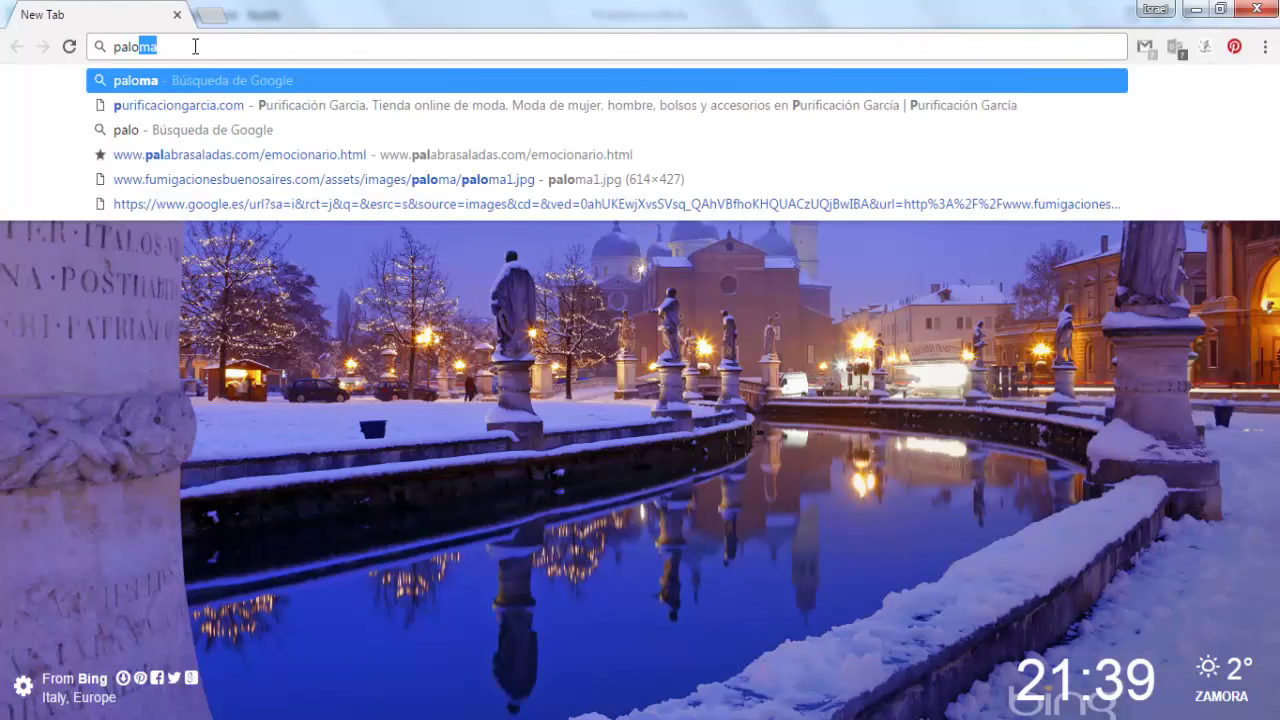
key("Return")
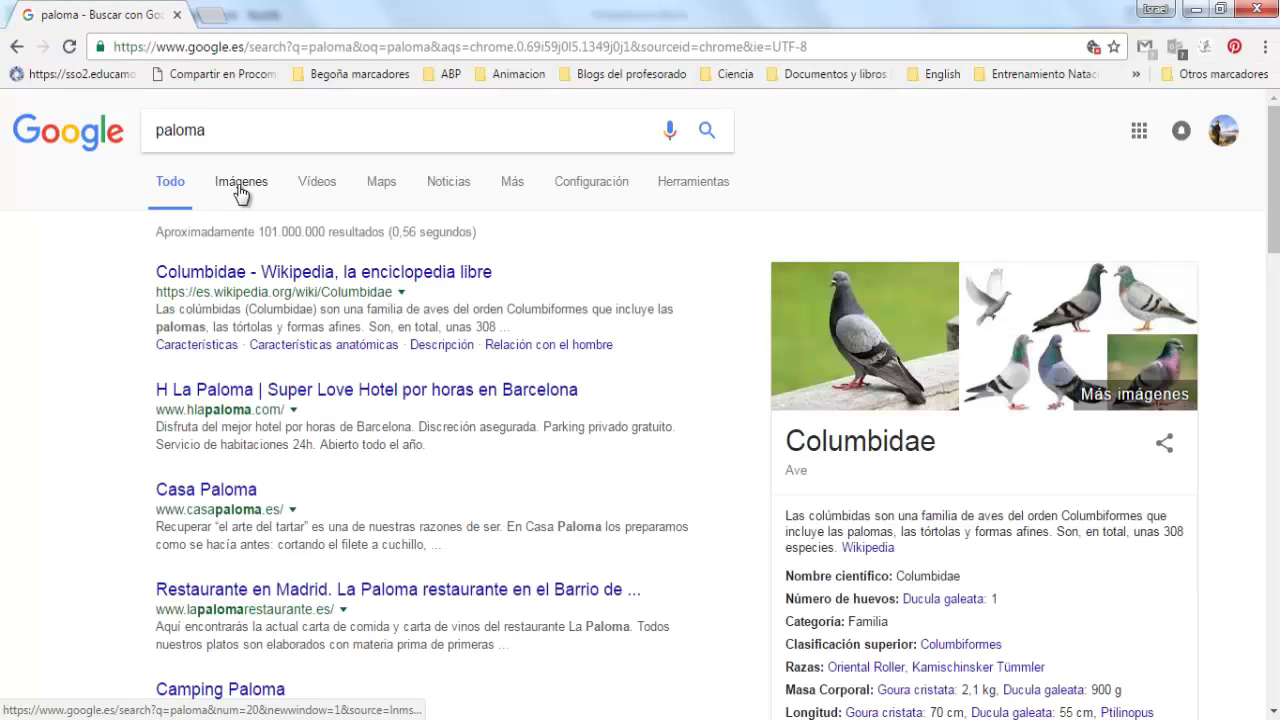
left_click(242, 189)
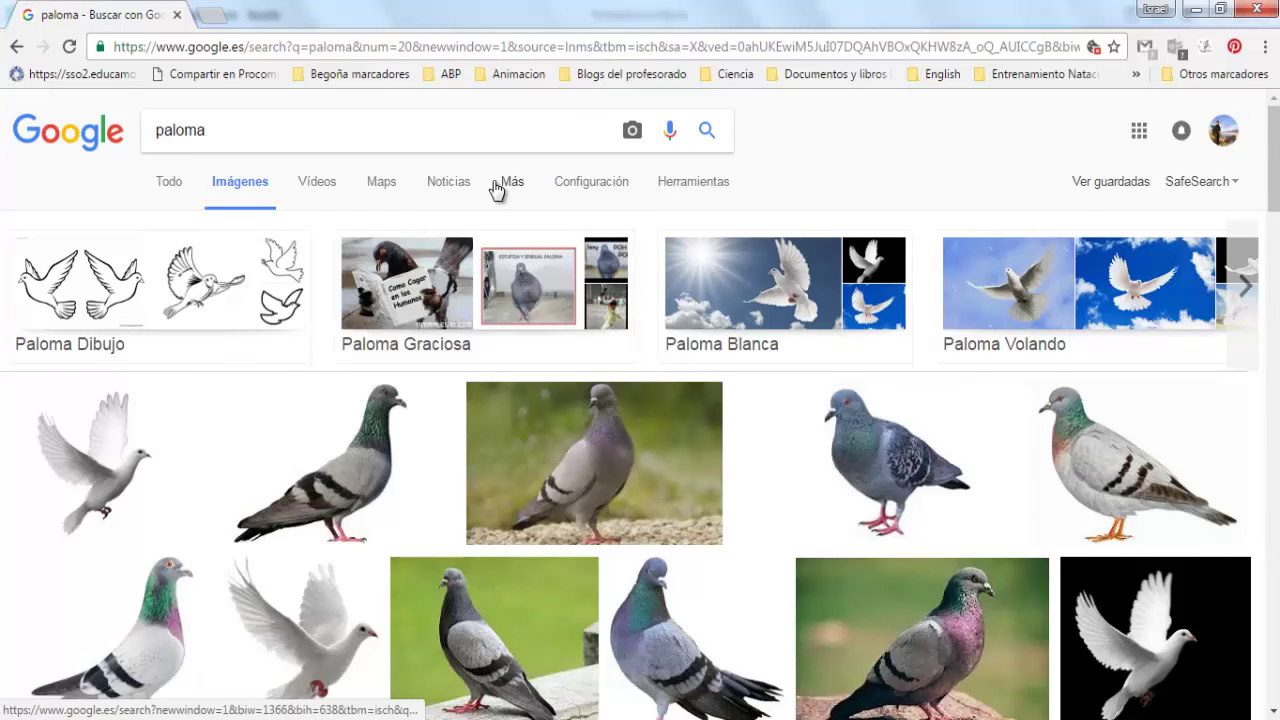
Filter the paloma images by usage rights to Etiquetadas para reutilización
left_click(608, 188)
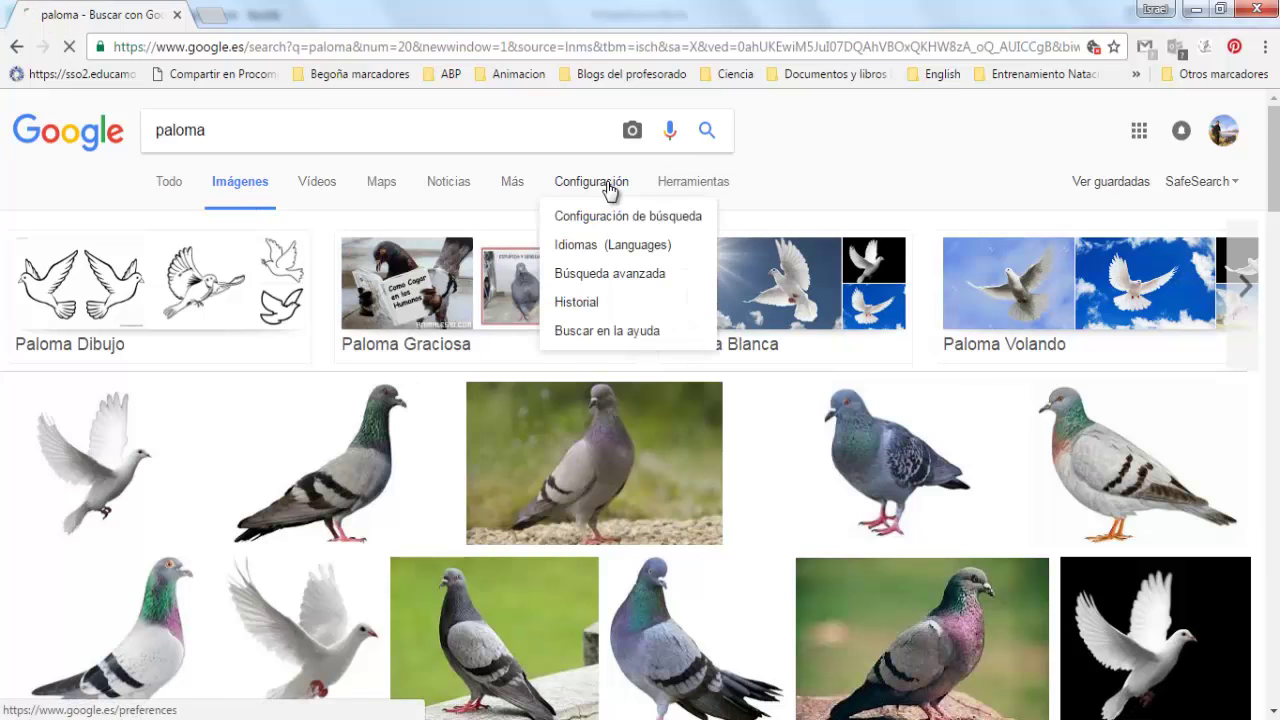
left_click(680, 185)
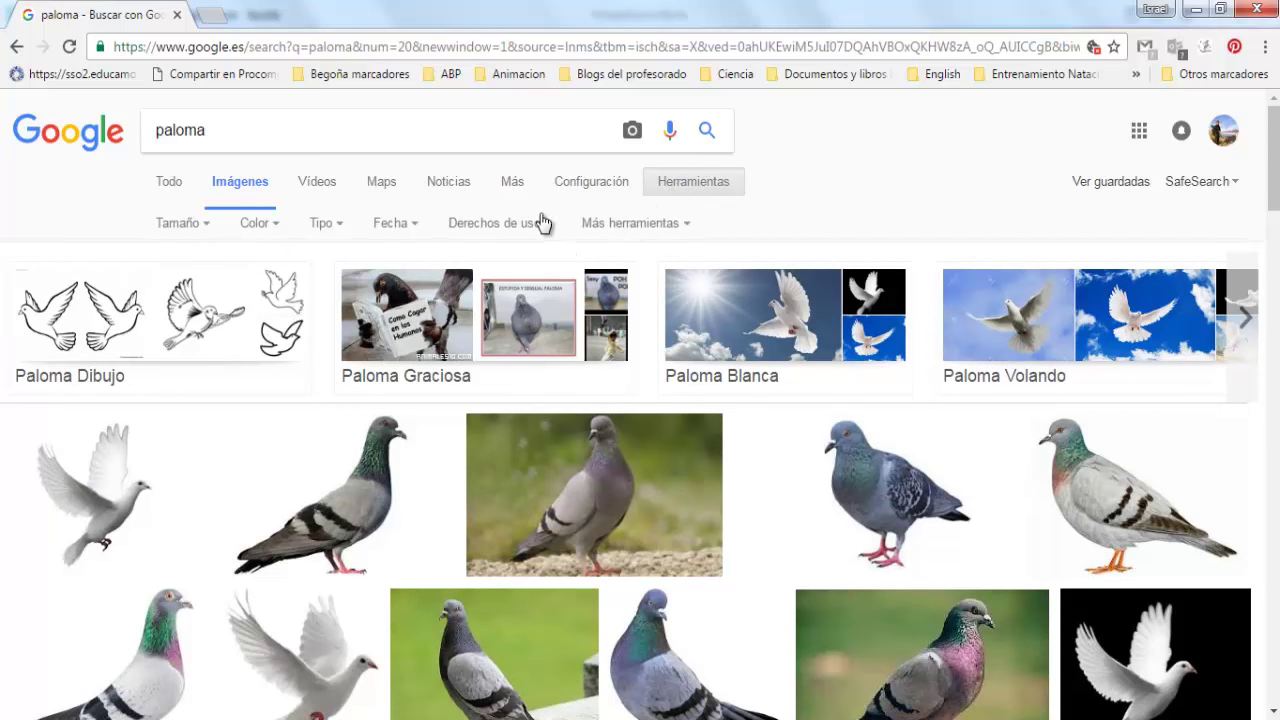
left_click(527, 225)
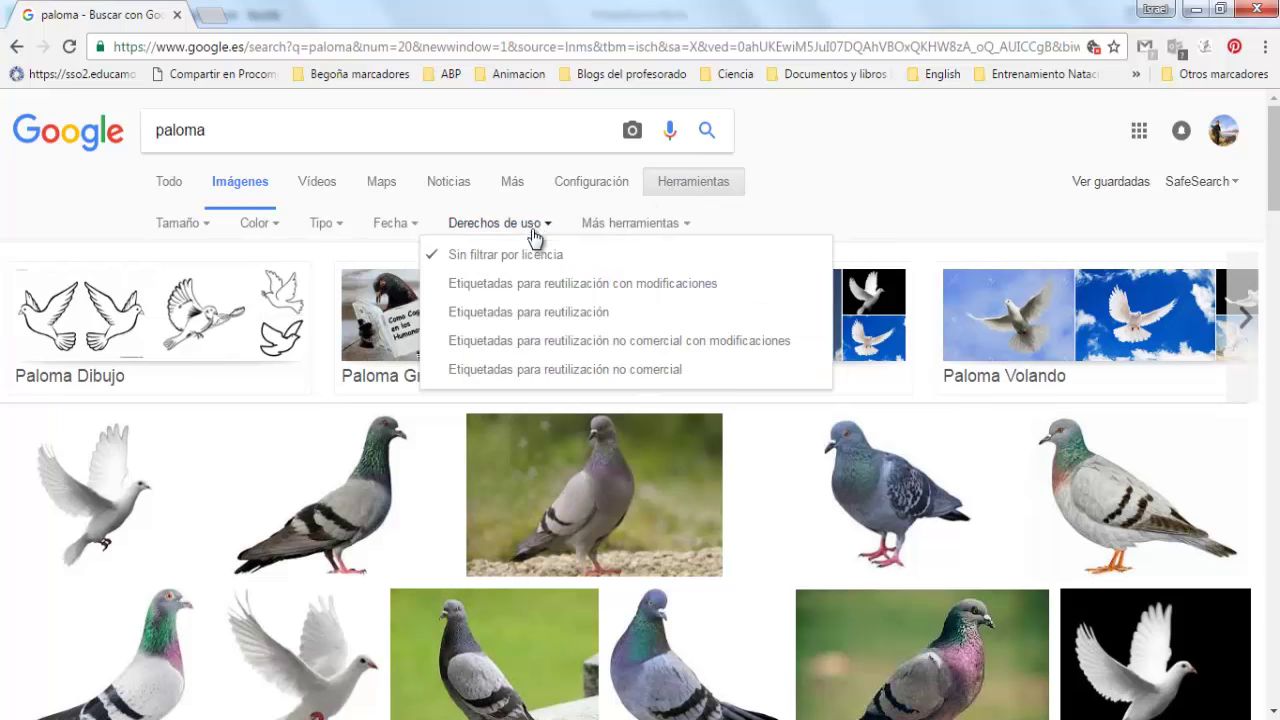
left_click(539, 313)
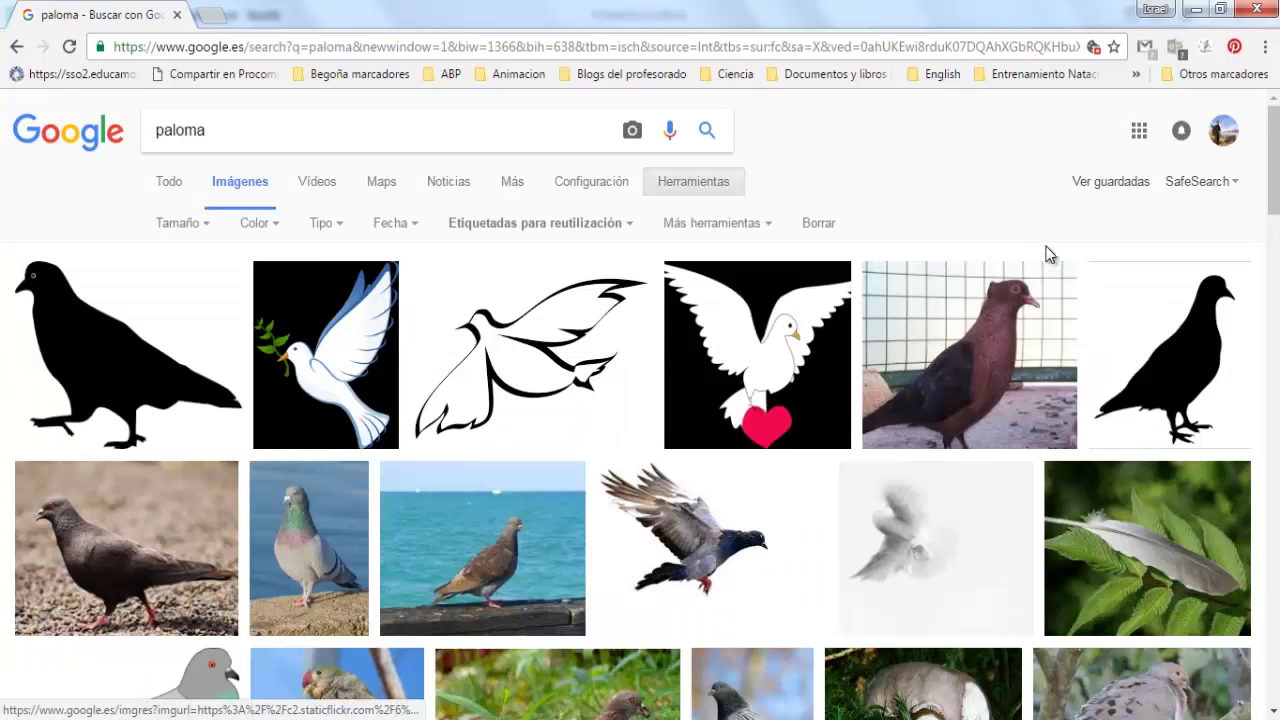
Find the 960 × 600 Pixabay photo of a flying pigeon on a white background and open its source
left_click_drag(1273, 155, 1273, 238)
scroll(640, 404, "up", 1)
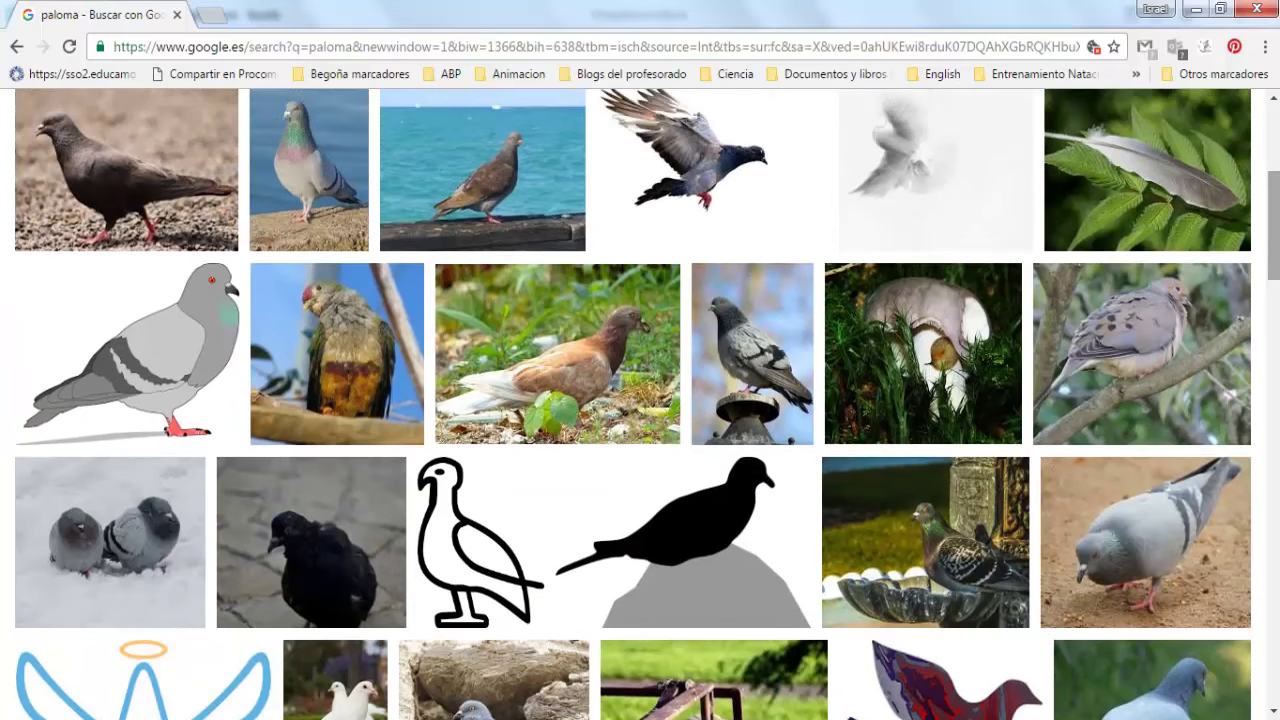
left_click(728, 190)
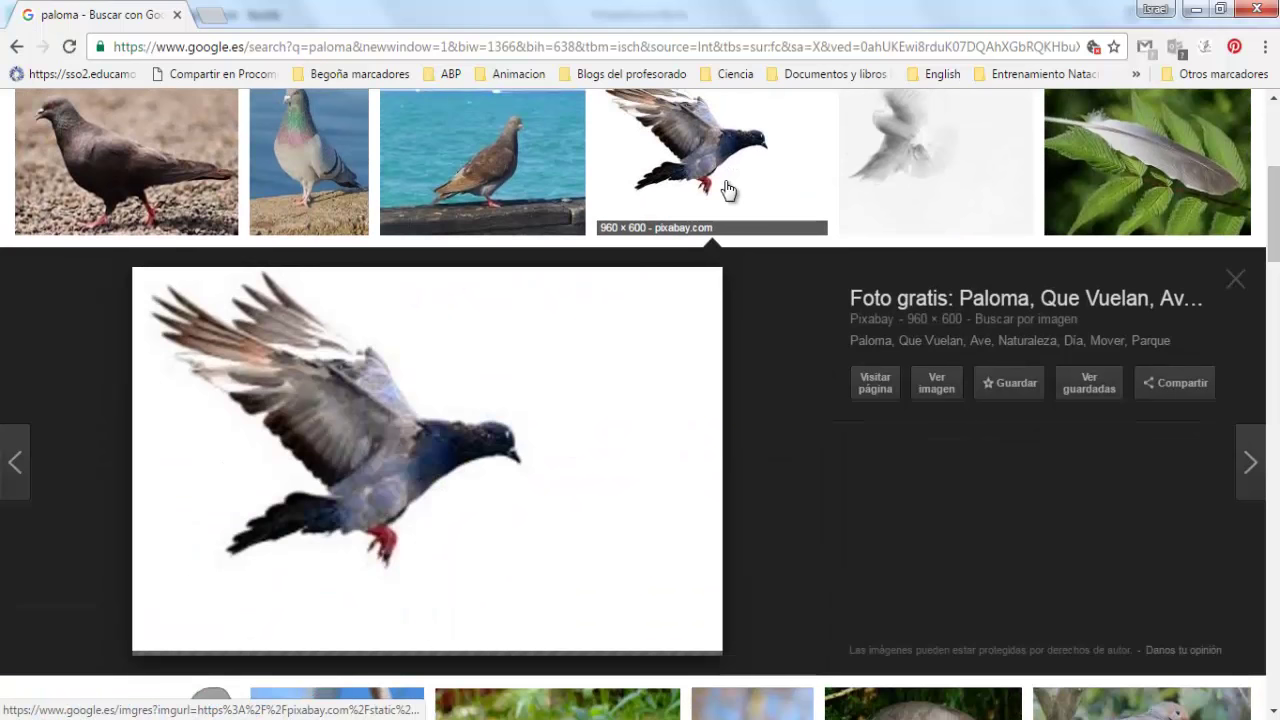
left_click(936, 385)
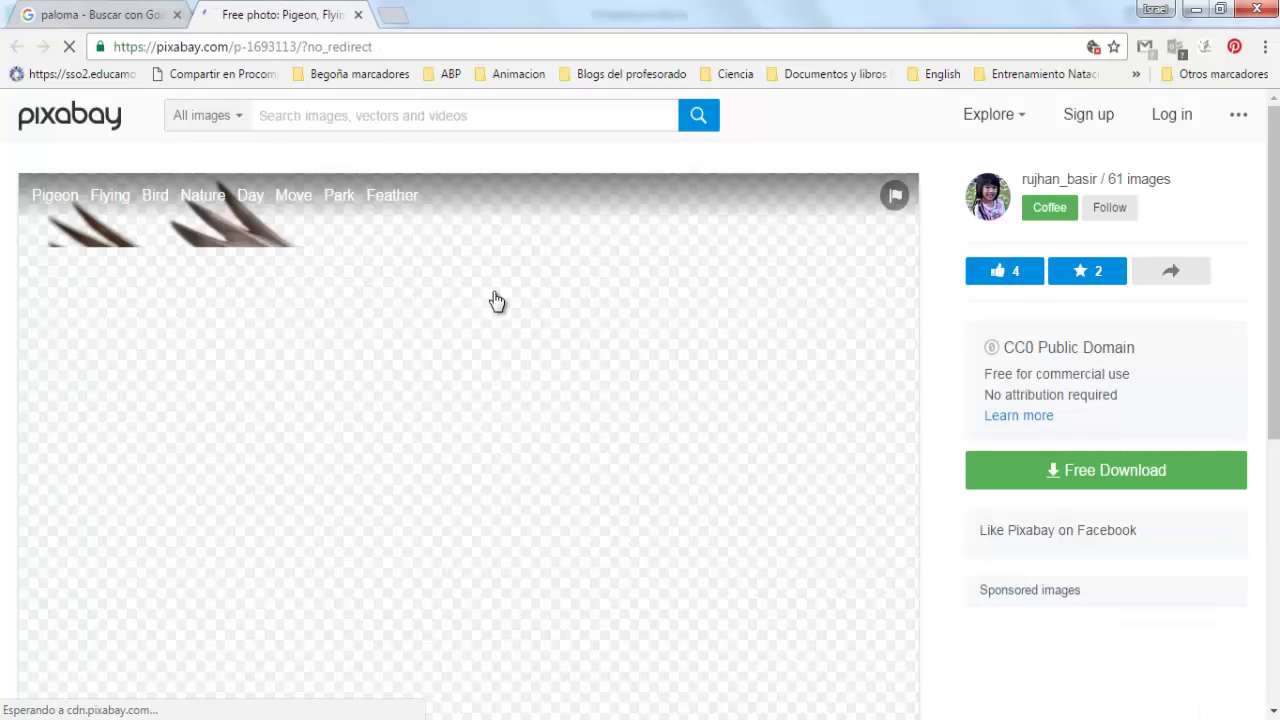
Save the pigeon image as the PNG pigeon-1693113_960_720 in The new era video folder on TOSHIBA (F:)
right_click(427, 497)
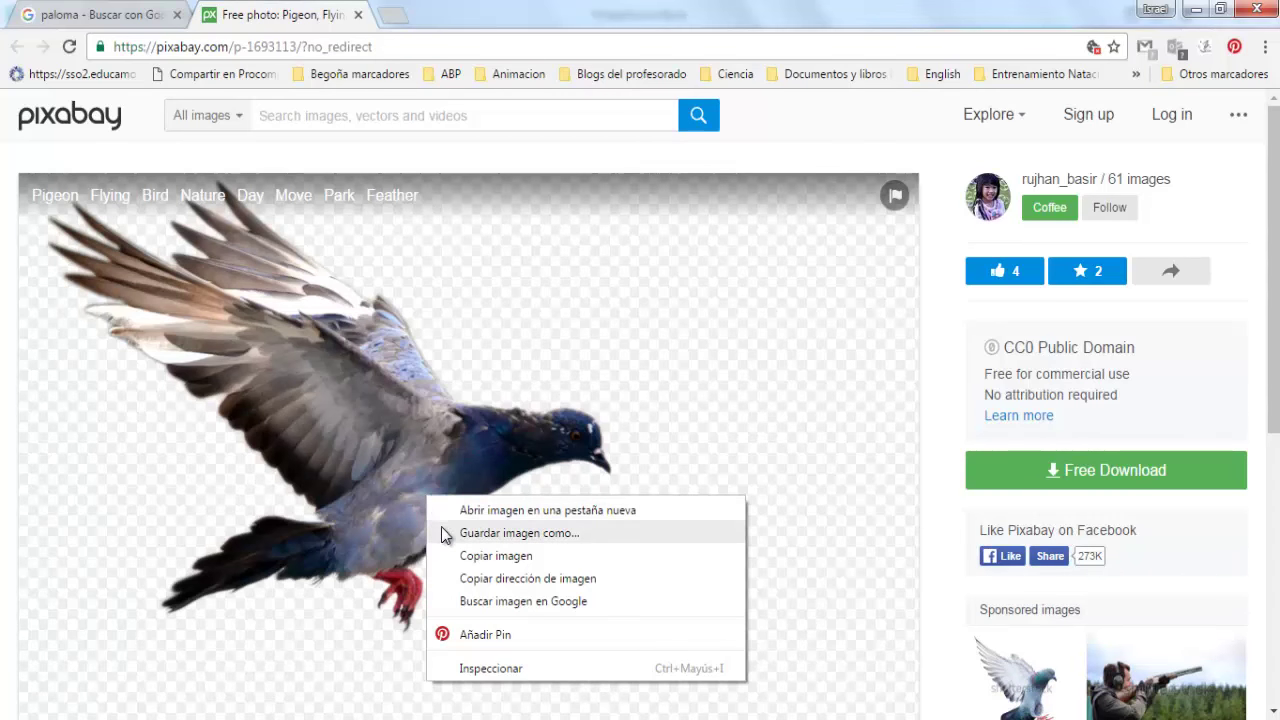
left_click(445, 535)
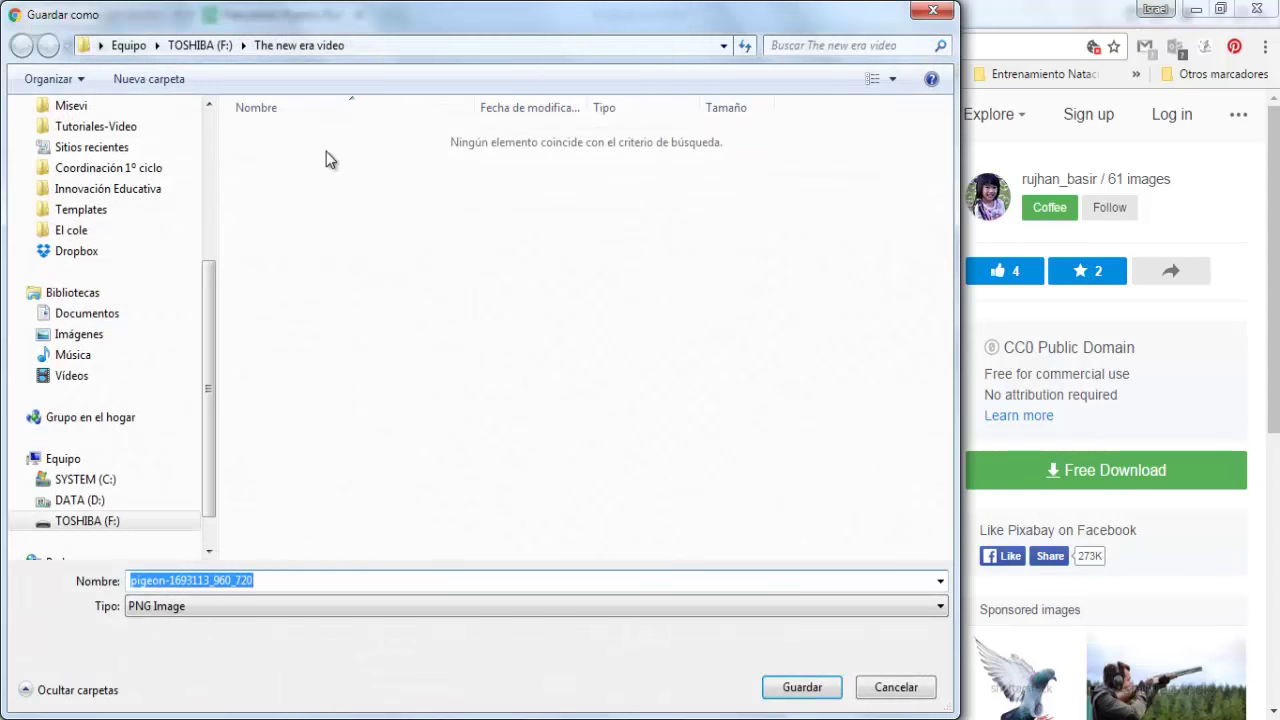
left_click(104, 521)
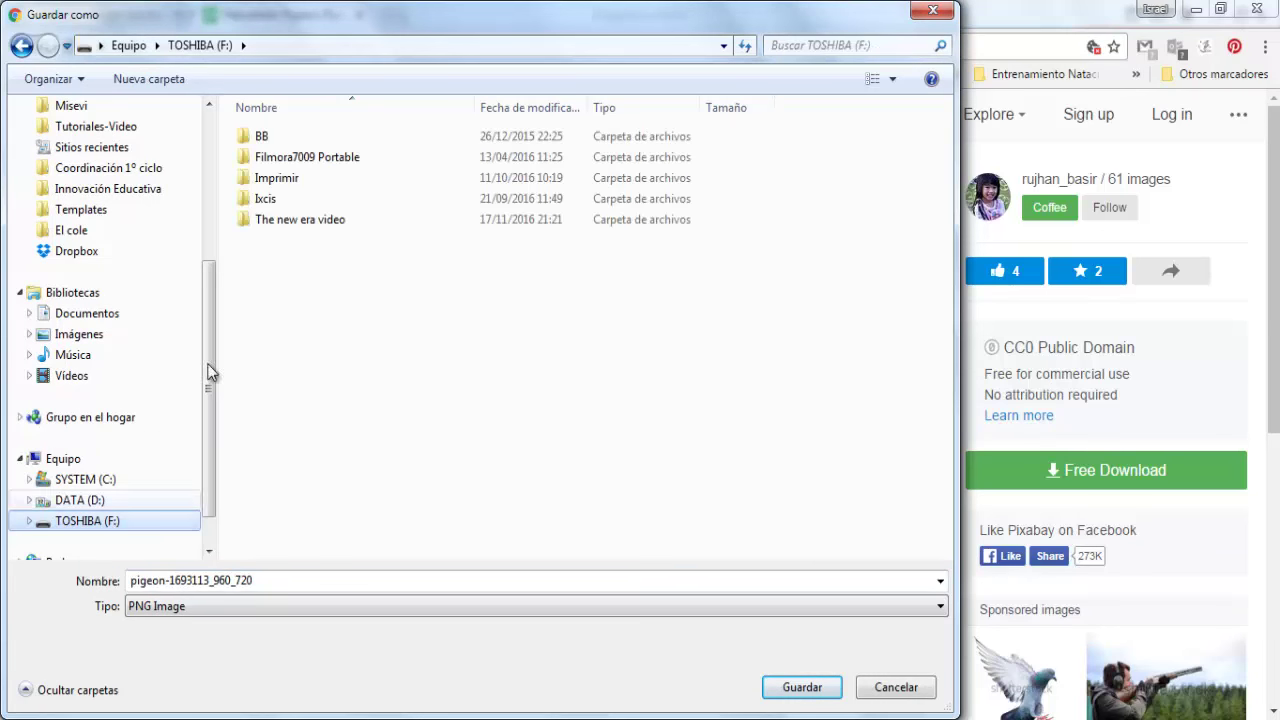
double_click(303, 219)
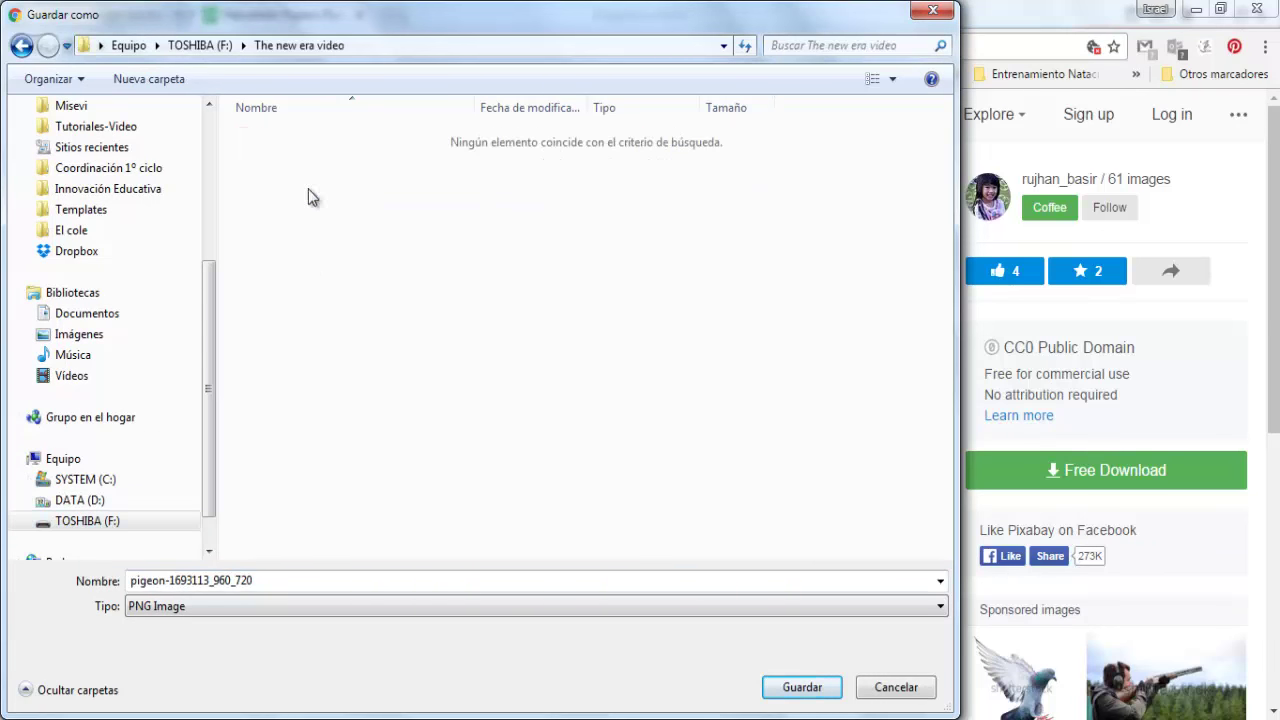
left_click(801, 688)
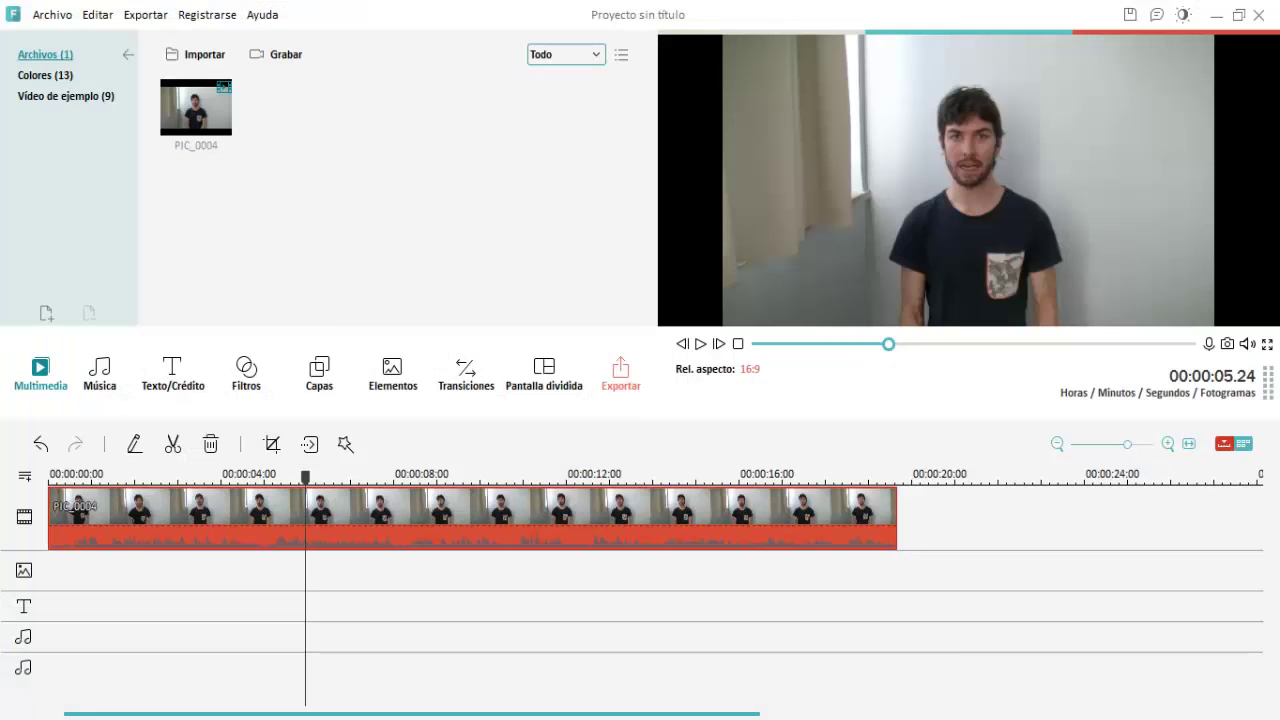
Switch back to Filmora, import pigeon-1693113_960_720 into the media library and select it for preview
left_click(222, 63)
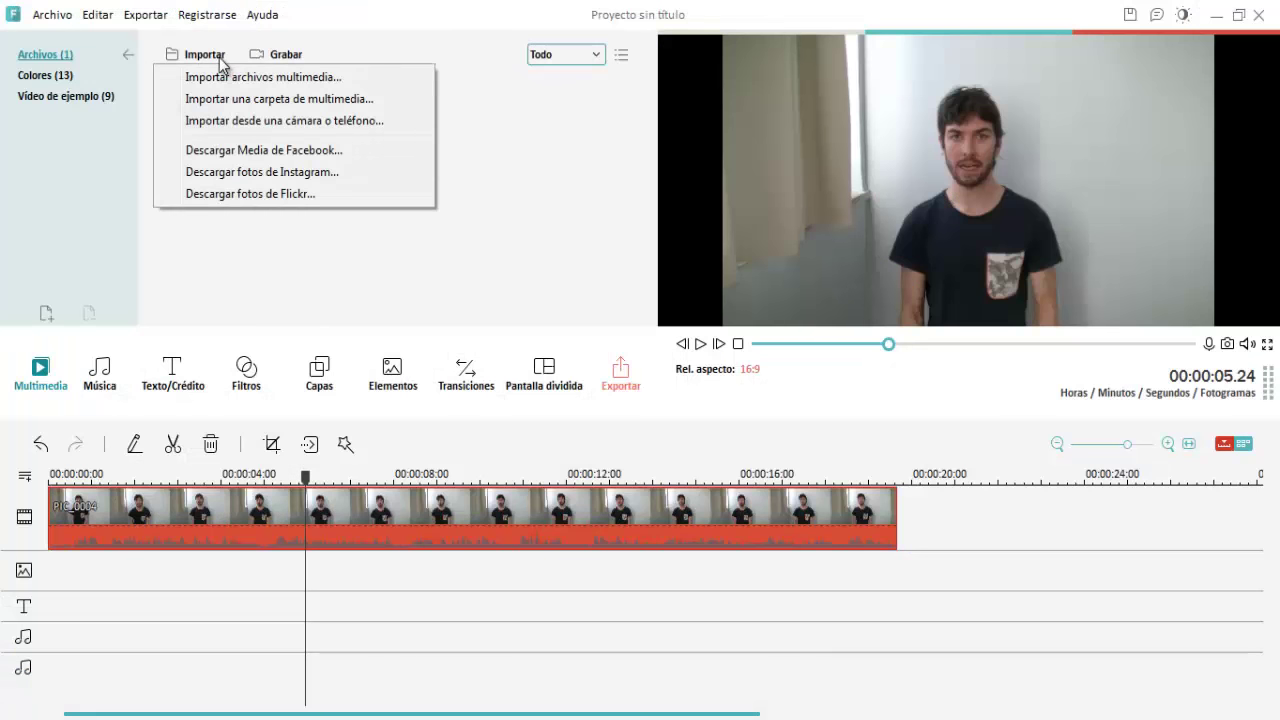
left_click(220, 77)
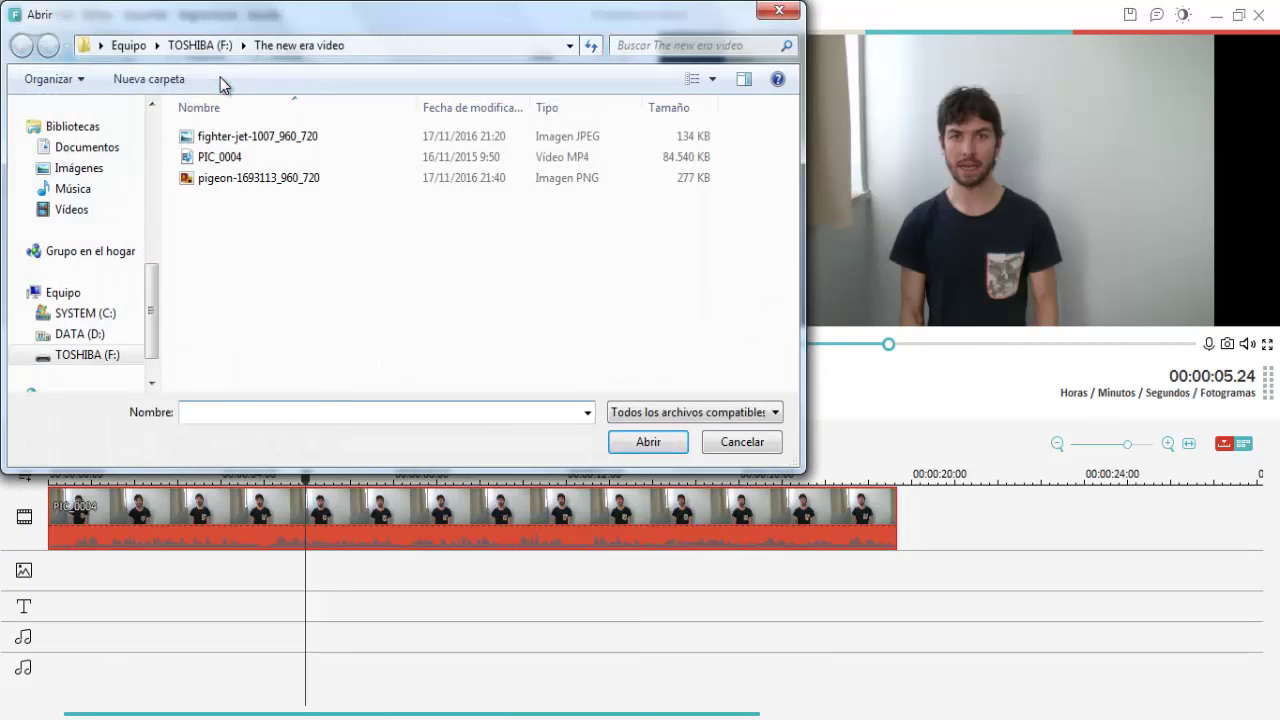
left_click(229, 178)
double_click(229, 178)
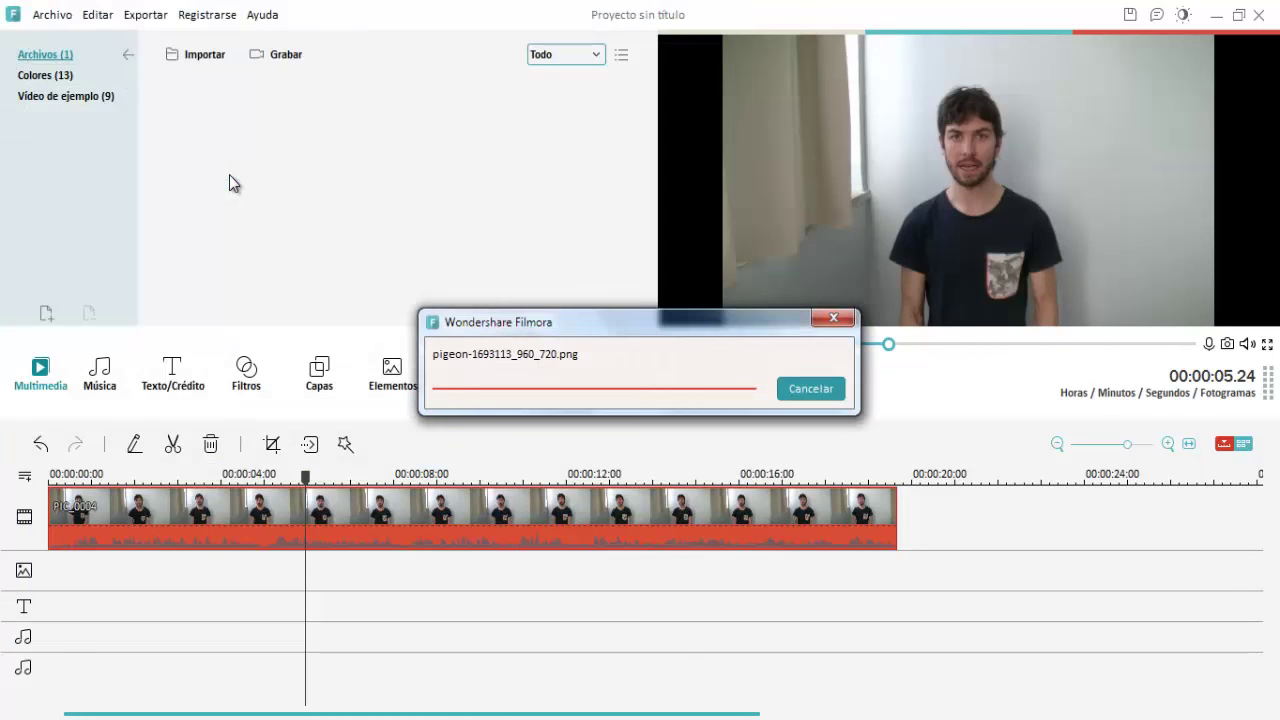
left_click(277, 145)
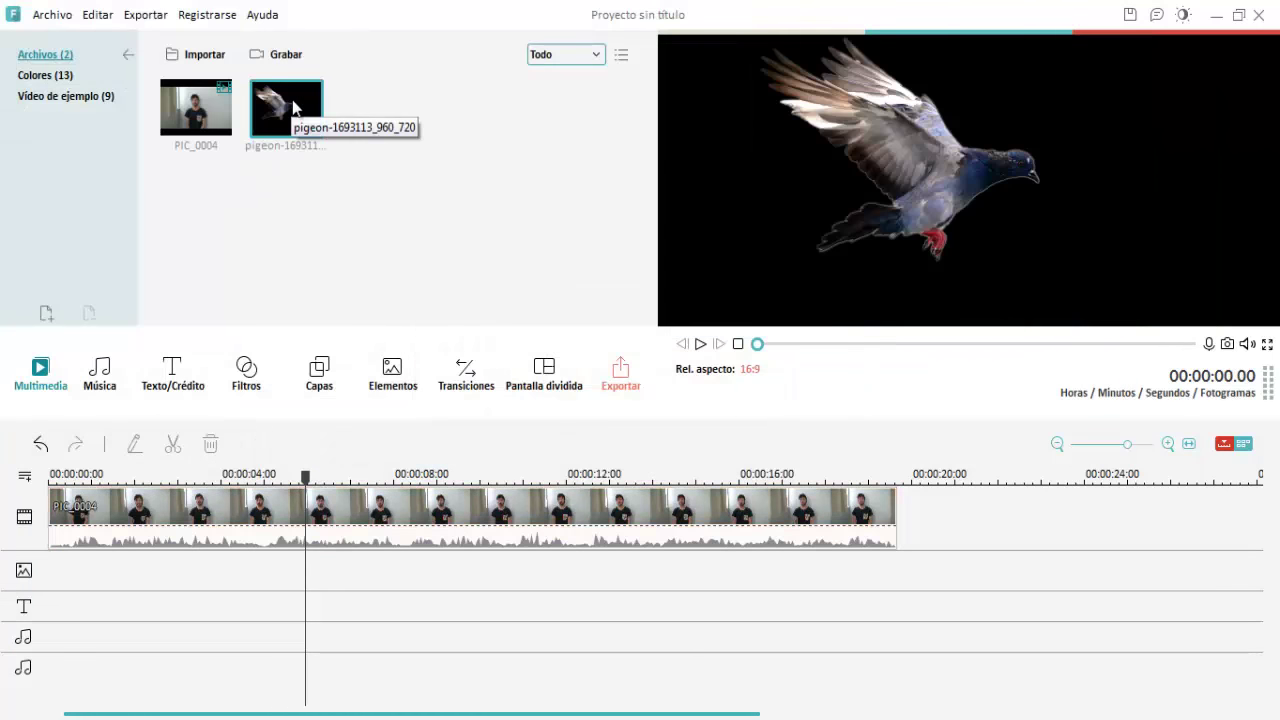
Add the pigeon image to the first overlay track at about 00:00:05.13 and play back that section
left_click_drag(300, 153, 289, 571)
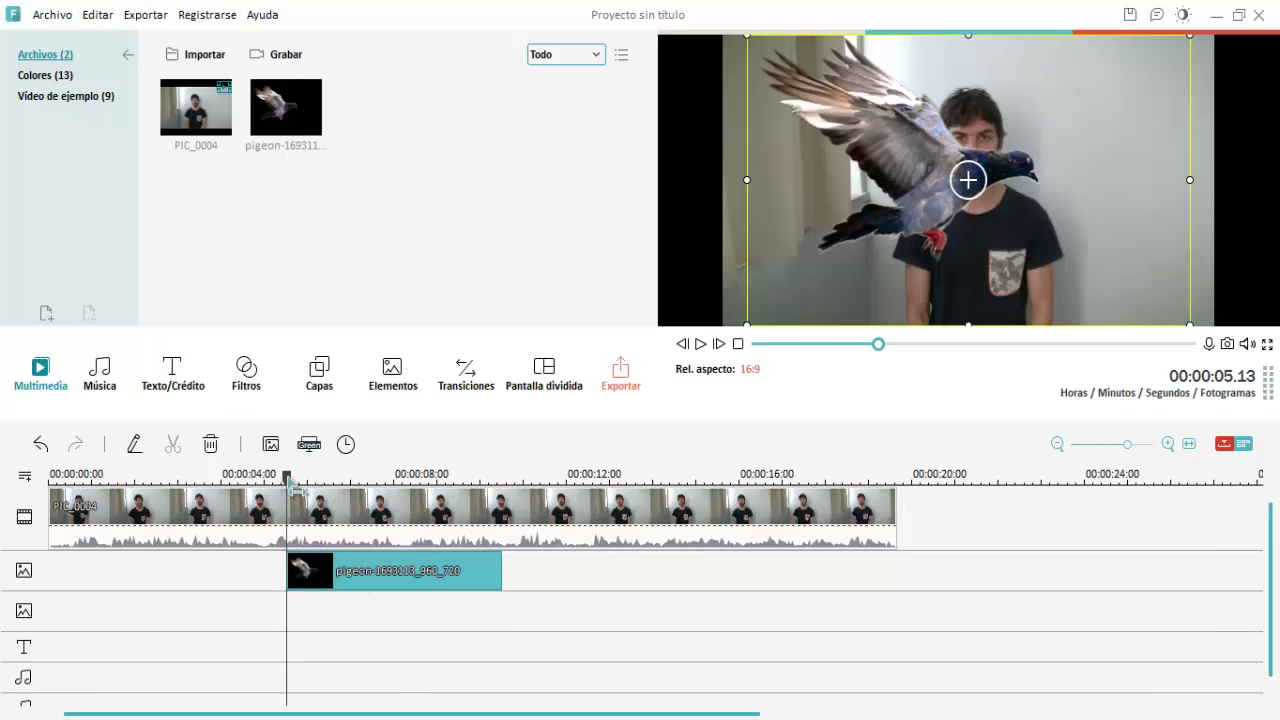
left_click_drag(289, 480, 243, 480)
left_click(704, 346)
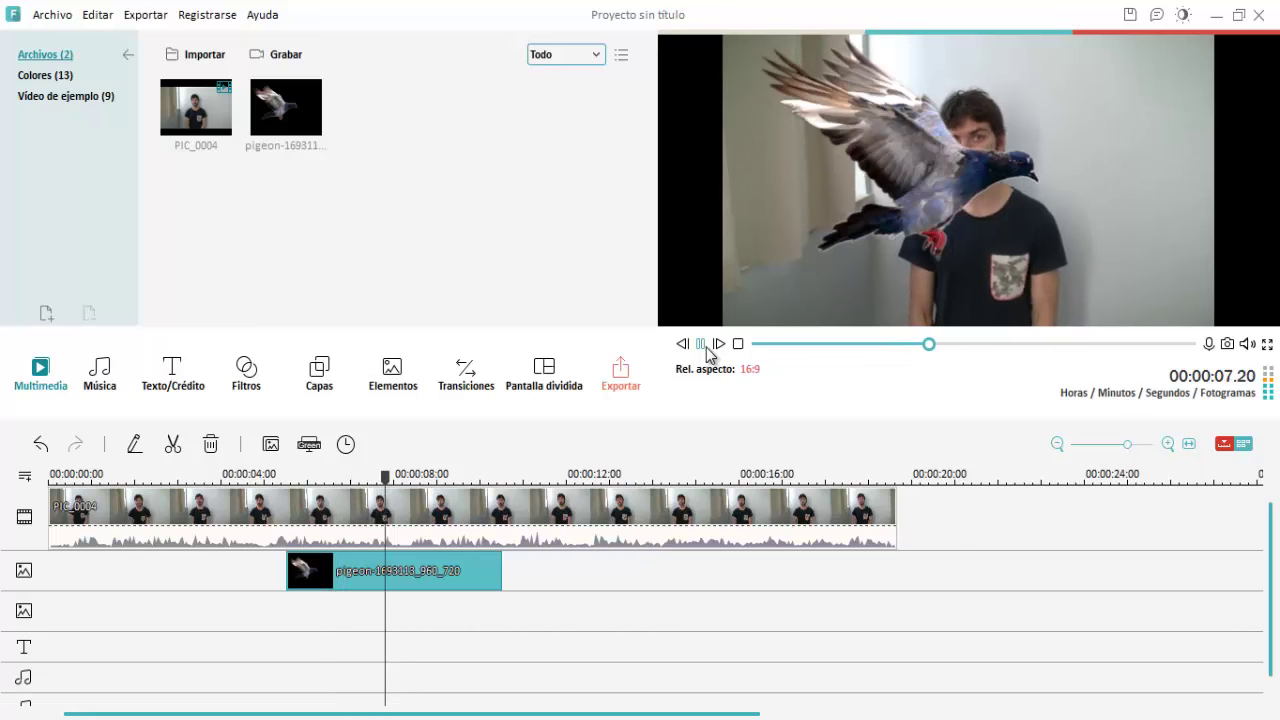
left_click(704, 346)
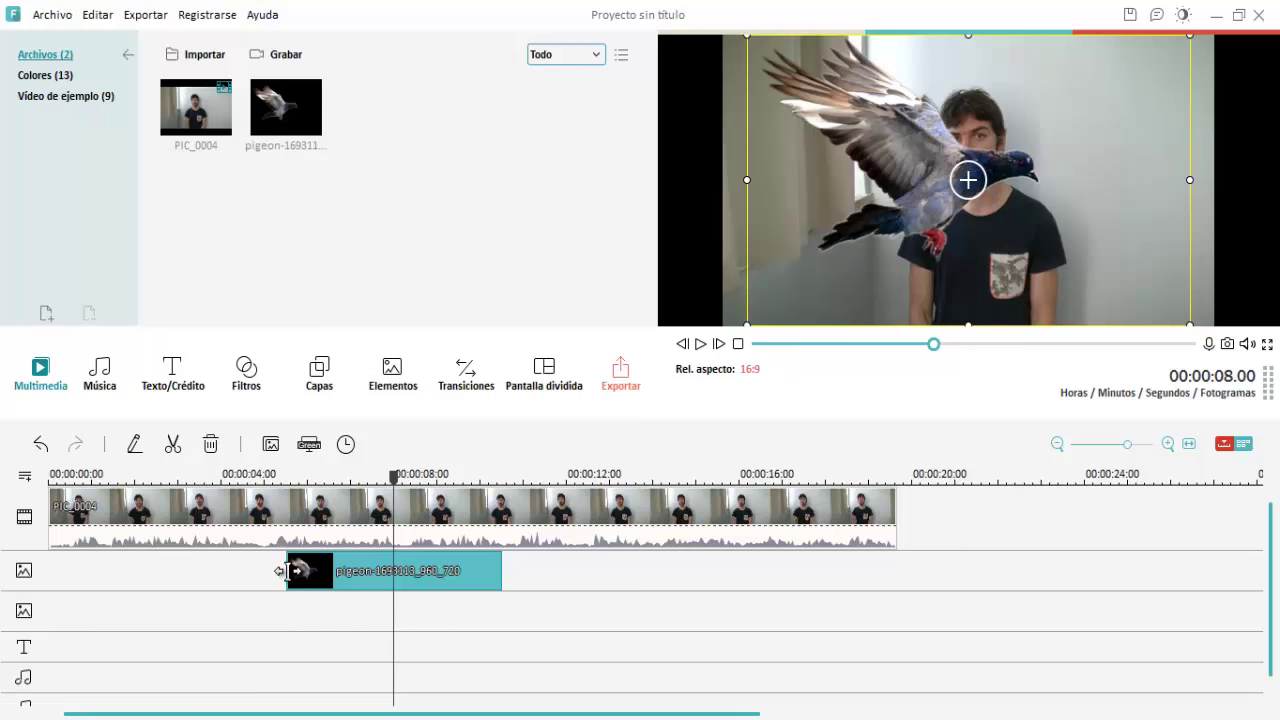
Move the pigeon clip to start at 00:00:08.00 and play back that section
left_click_drag(348, 568, 455, 582)
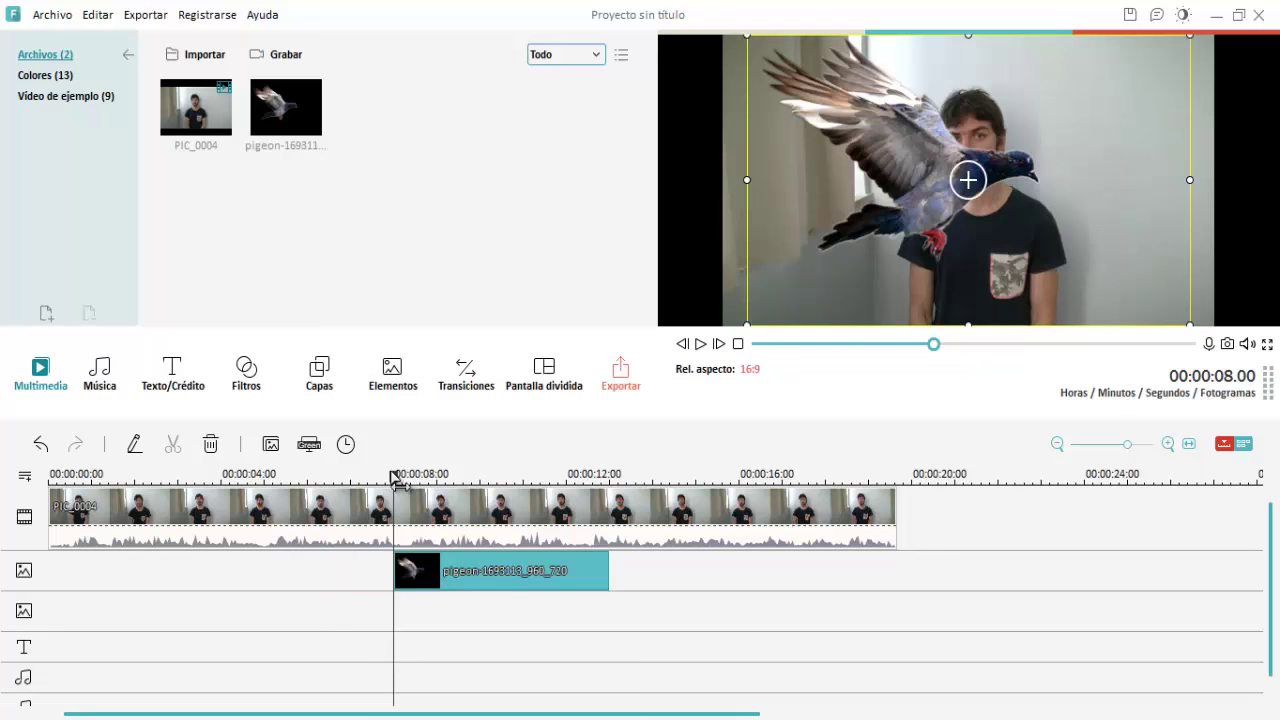
key("Left")
key("Left")
key("Left")
key("Left")
key("Left")
key("Left")
key("Left")
key("Left")
key("Left")
key("Left")
left_click(700, 343)
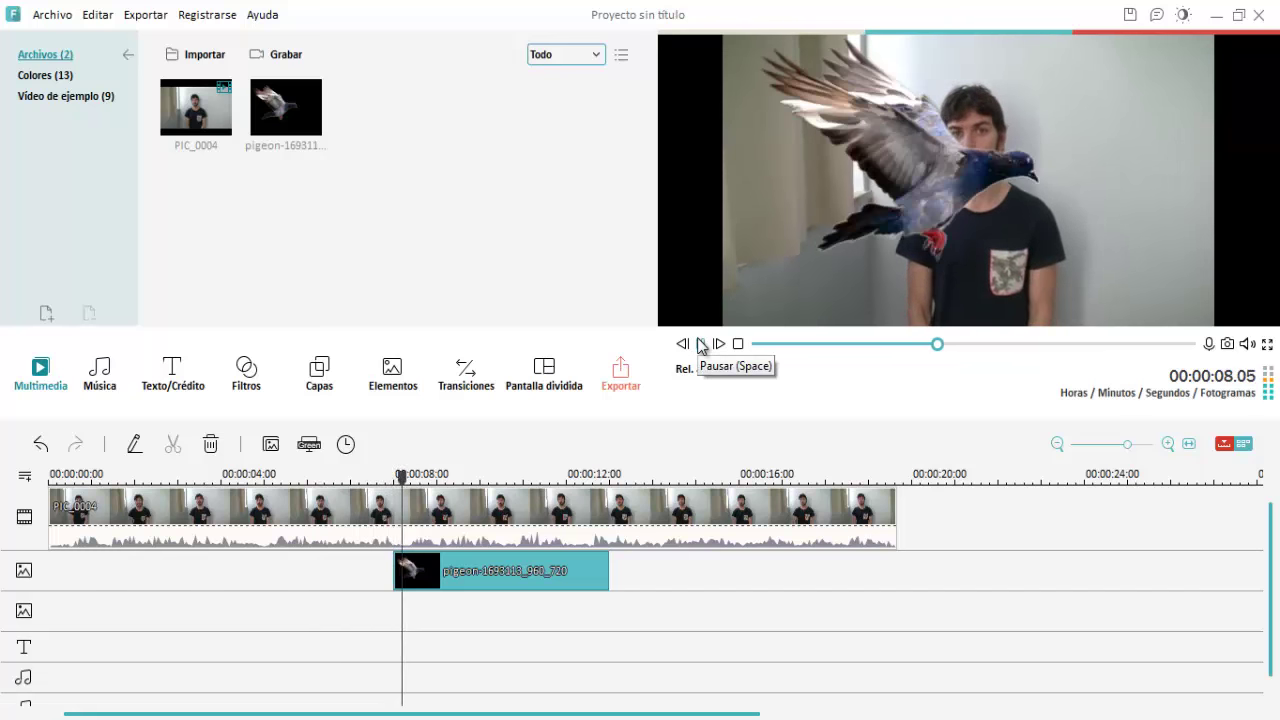
Move the pigeon clip to start at 00:00:09.05 and play back its entrance
left_click_drag(466, 583, 521, 587)
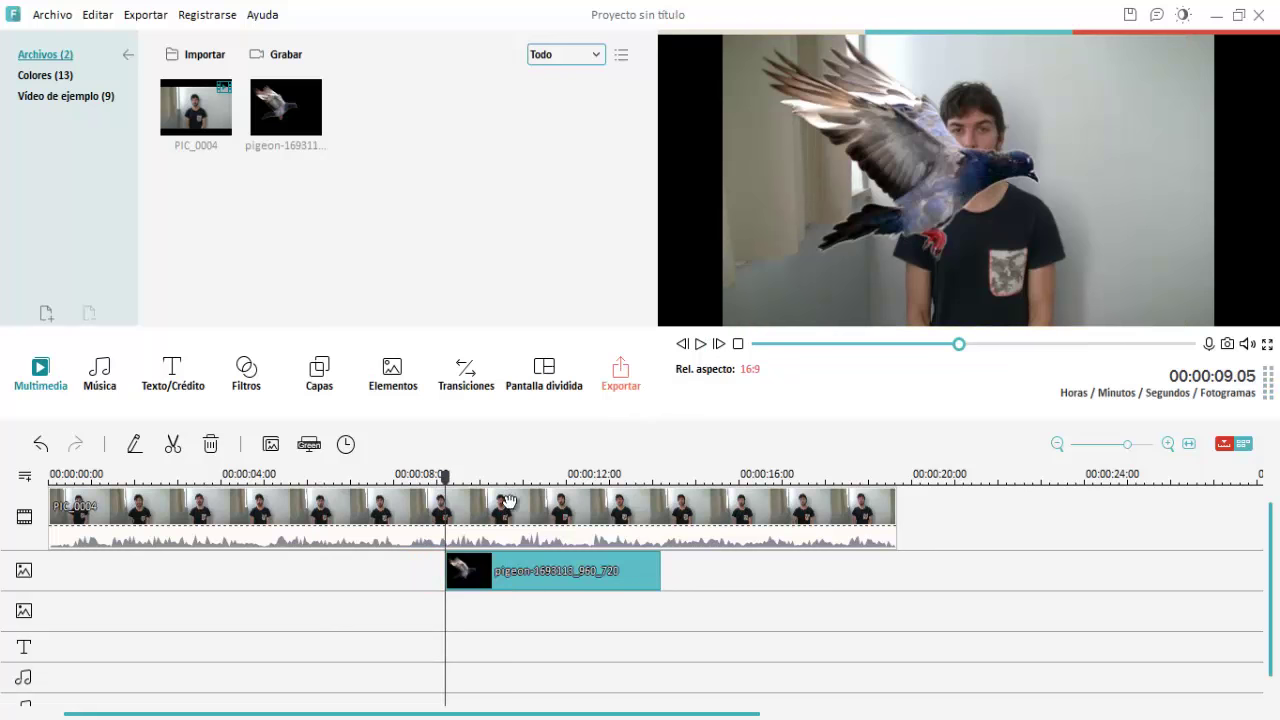
left_click(389, 496)
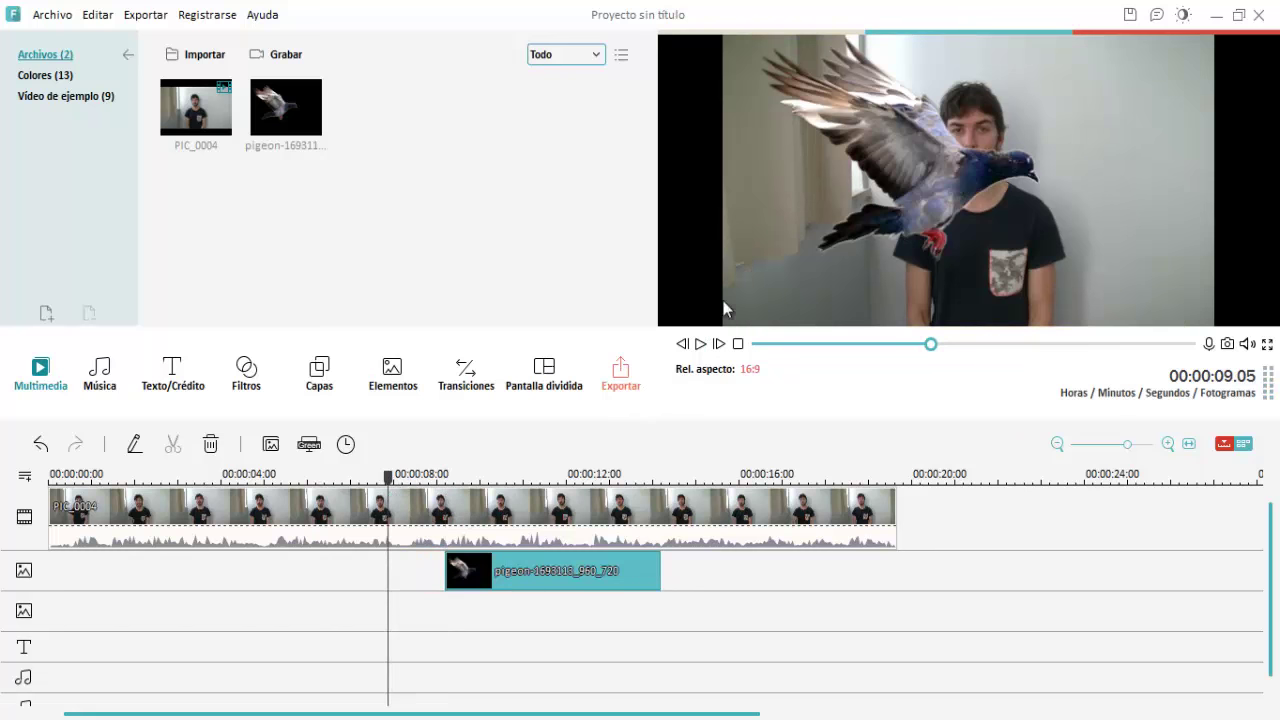
left_click(700, 344)
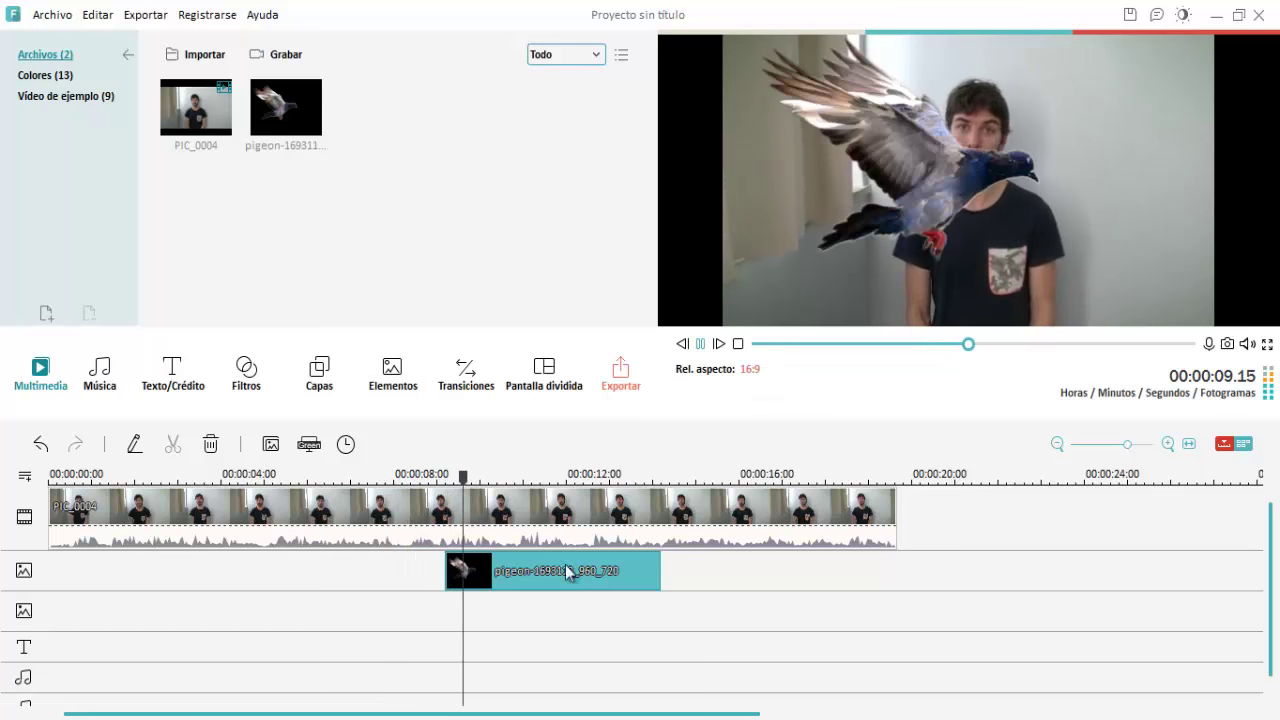
left_click(521, 584)
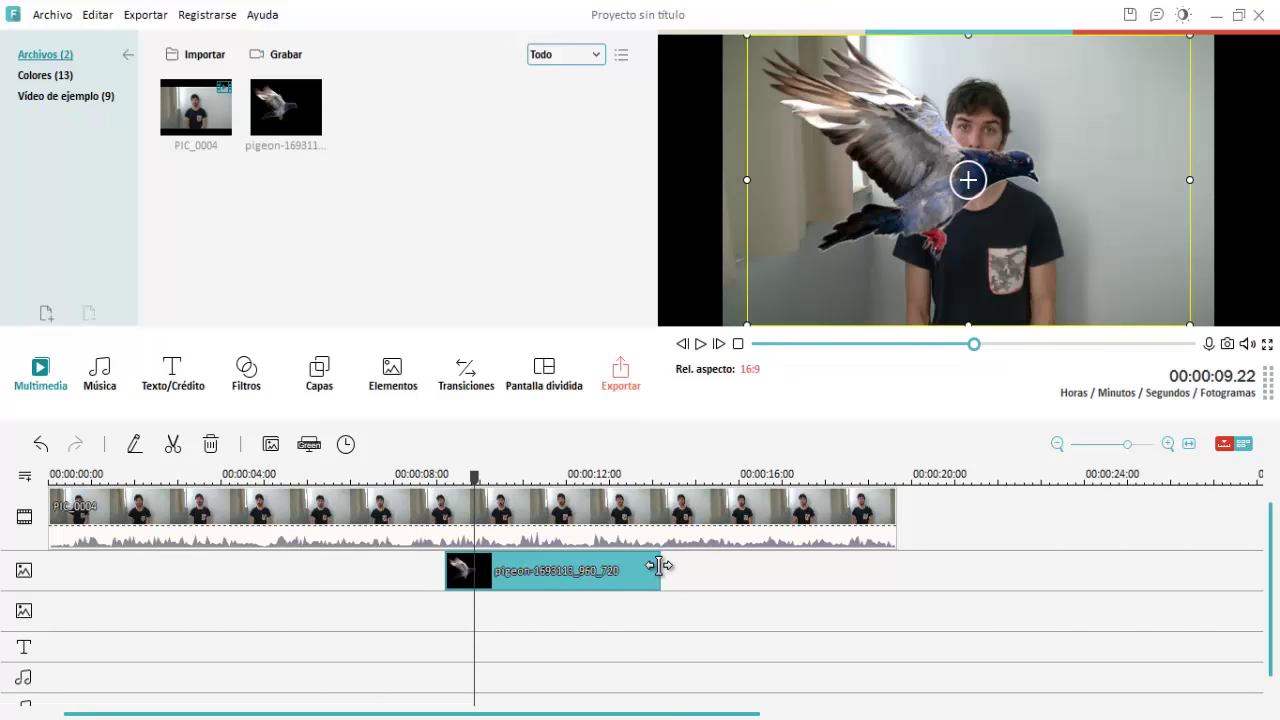
Shorten the pigeon clip to end at 00:00:10.13, checking its timing in playback
left_click_drag(650, 571, 517, 583)
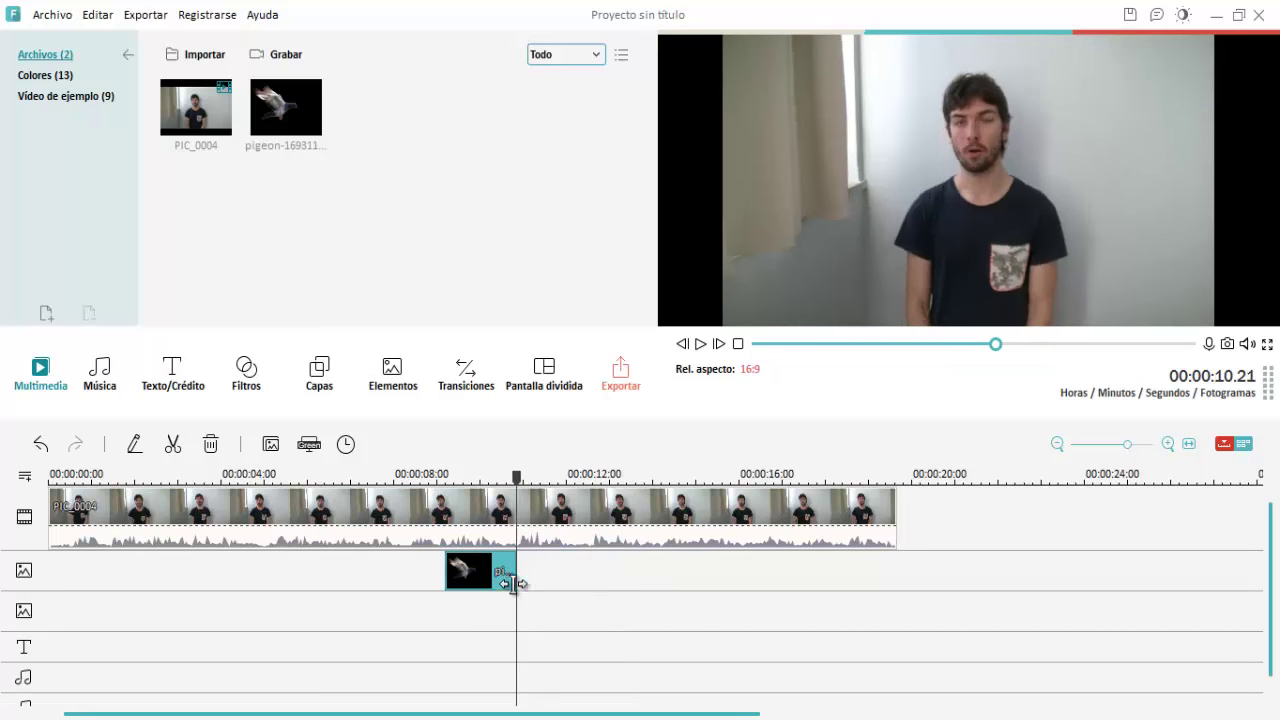
left_click_drag(520, 478, 423, 476)
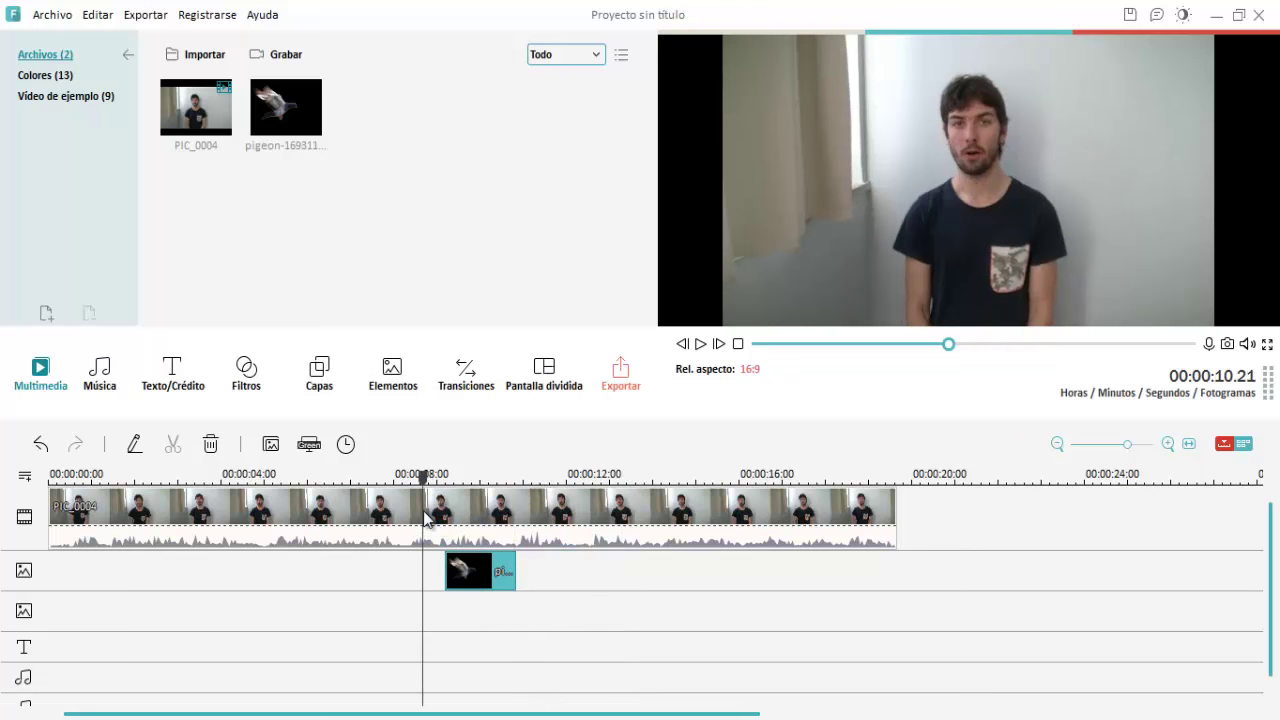
left_click(701, 344)
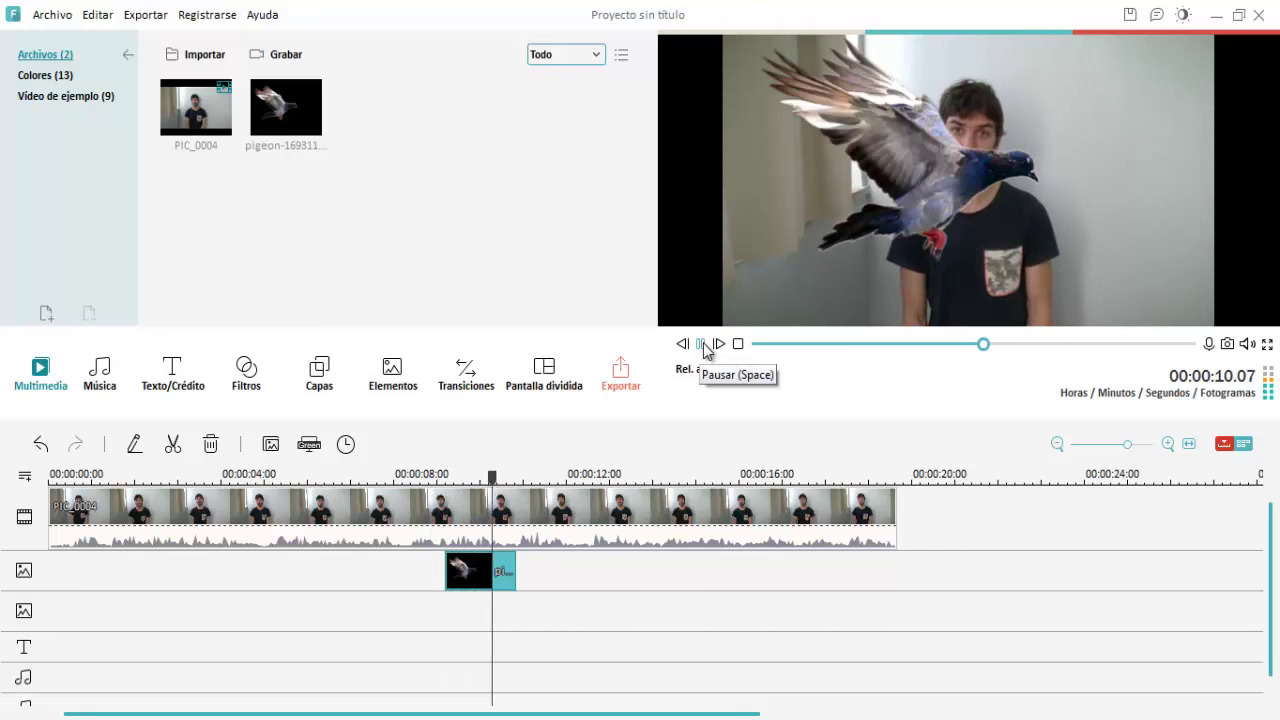
left_click(704, 344)
mouse_move(512, 572)
left_mouse_down()
mouse_move(505, 582)
mouse_move(528, 583)
mouse_move(497, 560)
left_mouse_up()
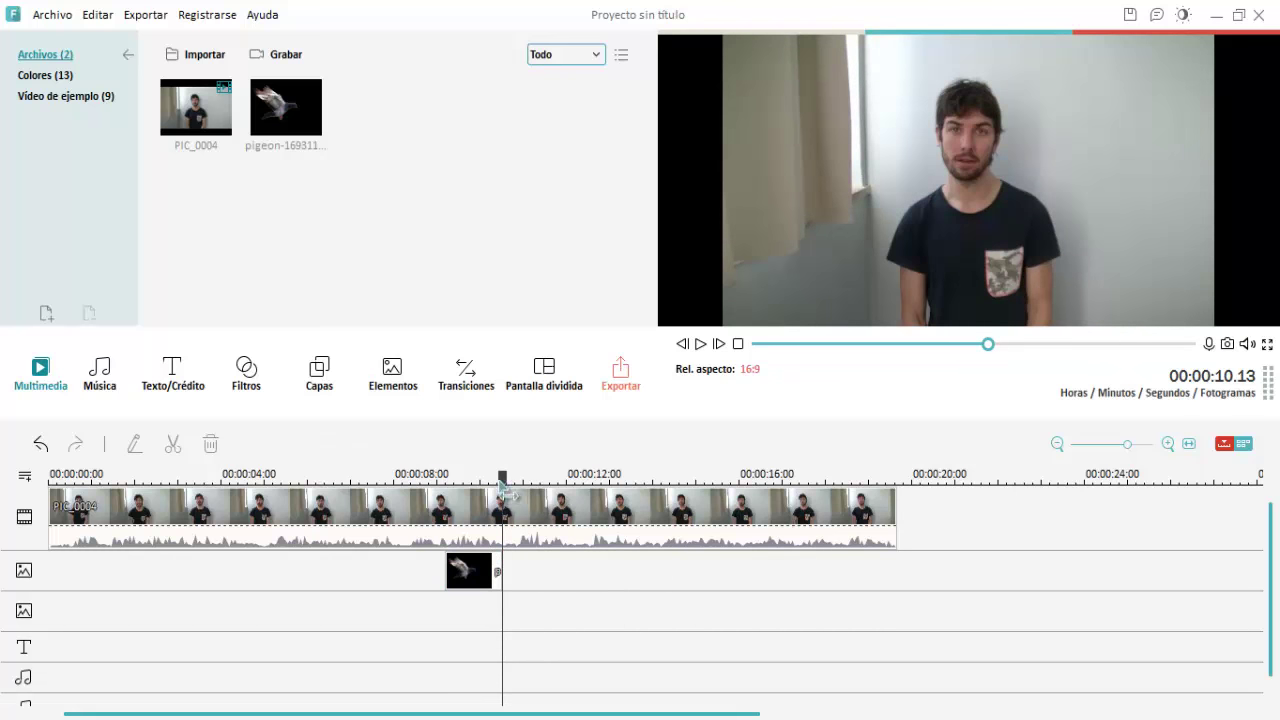
View the pigeon overlay at 00:00:09.21 in full screen and return to the editor
left_click_drag(503, 487, 472, 472)
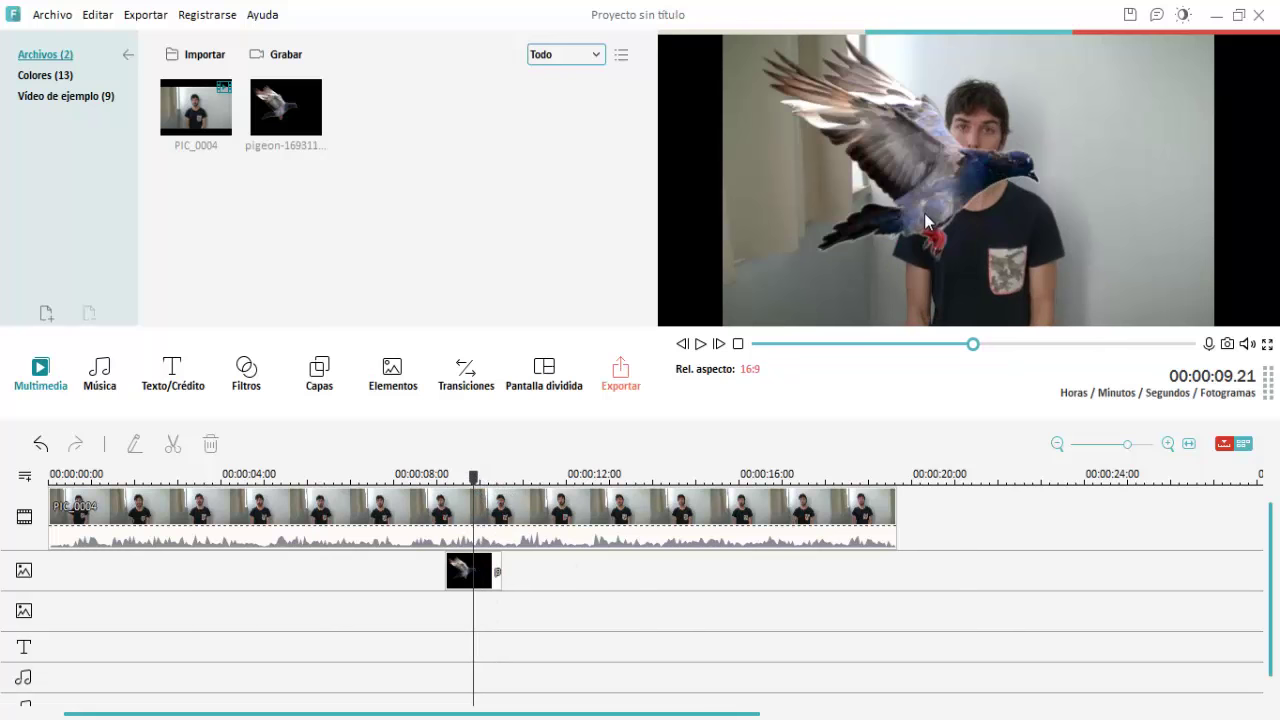
double_click(939, 147)
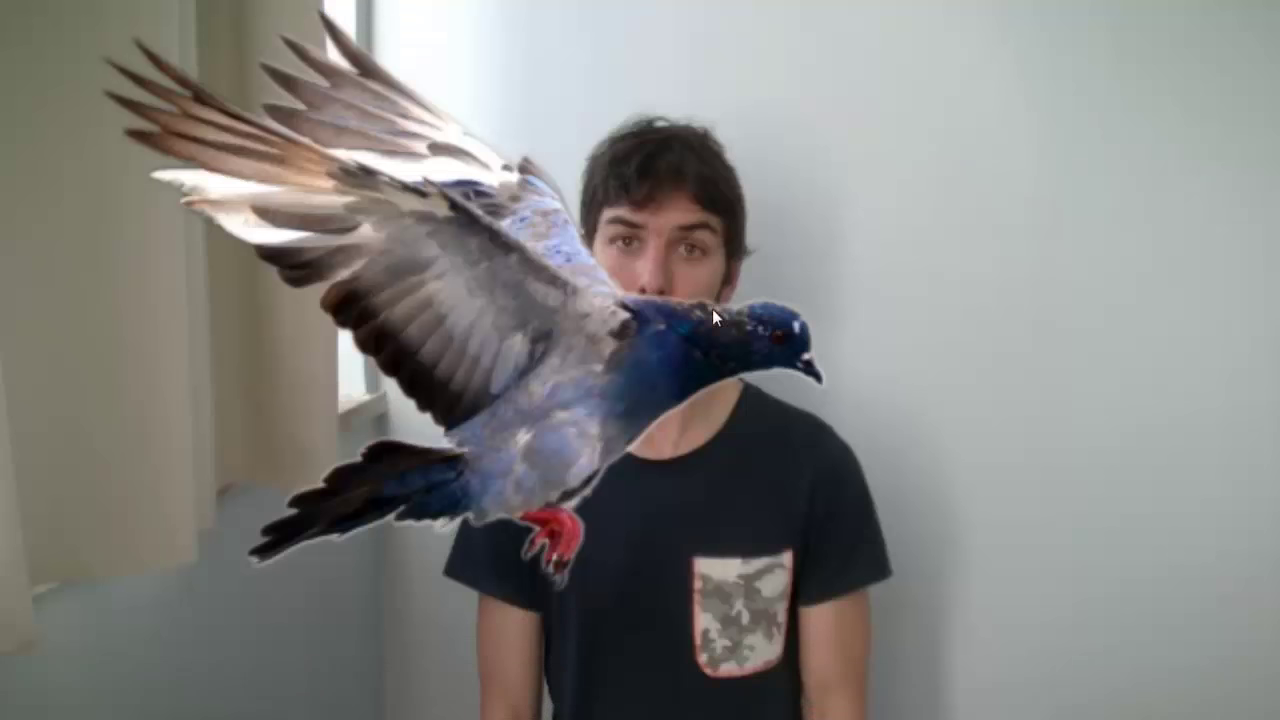
double_click(690, 393)
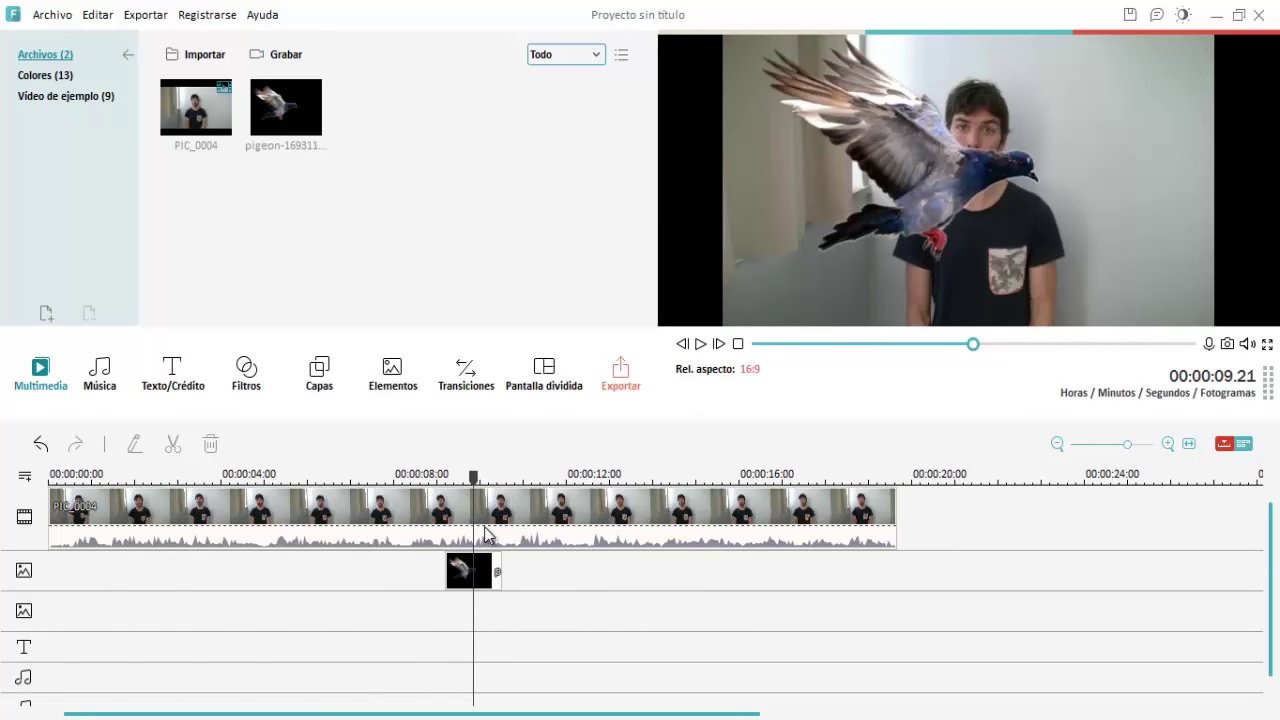
Shrink the pigeon overlay to about half its size, place it in the video frame's upper-left corner and play it back
left_click(464, 573)
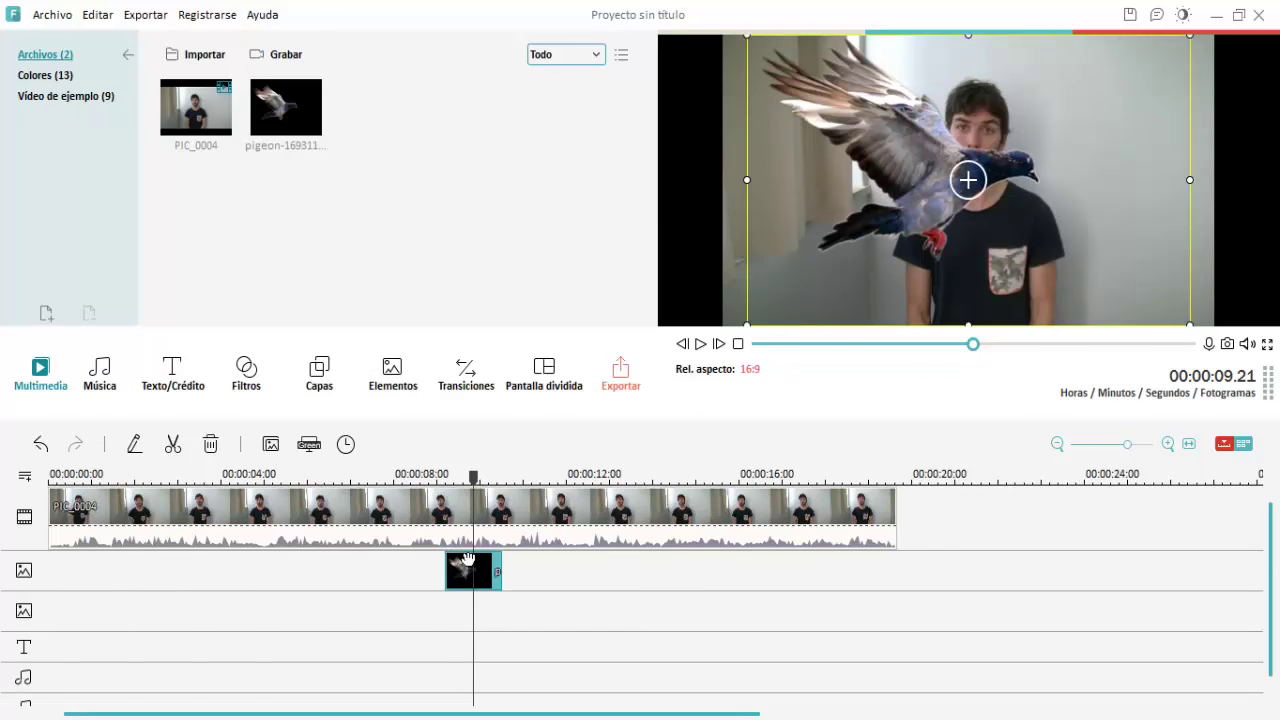
left_click(461, 516)
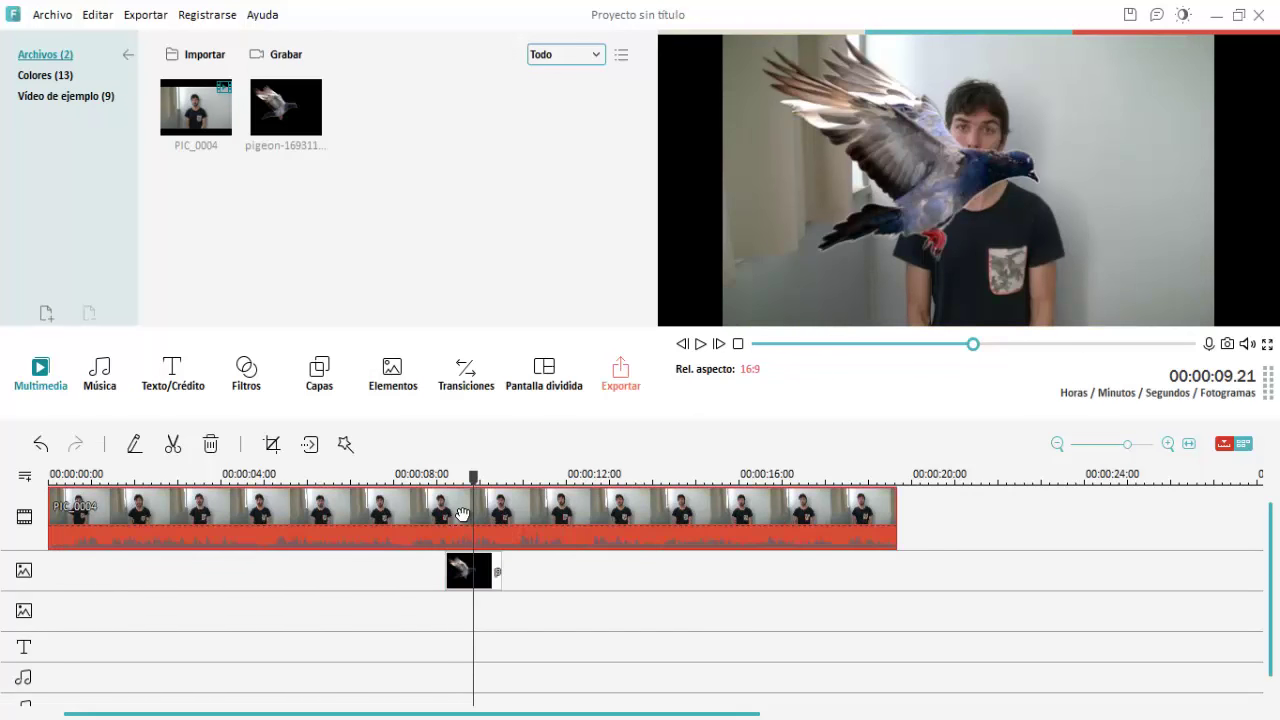
left_click(467, 577)
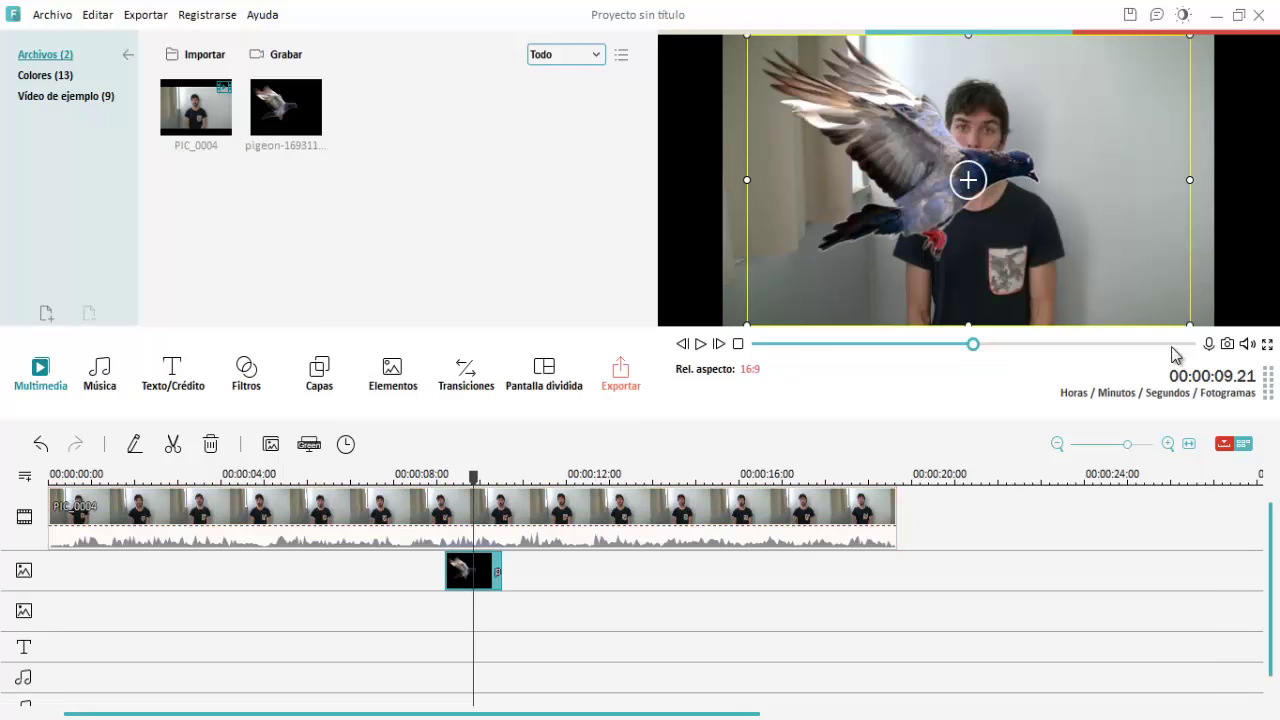
left_click_drag(1190, 323, 997, 191)
left_click_drag(934, 151, 914, 155)
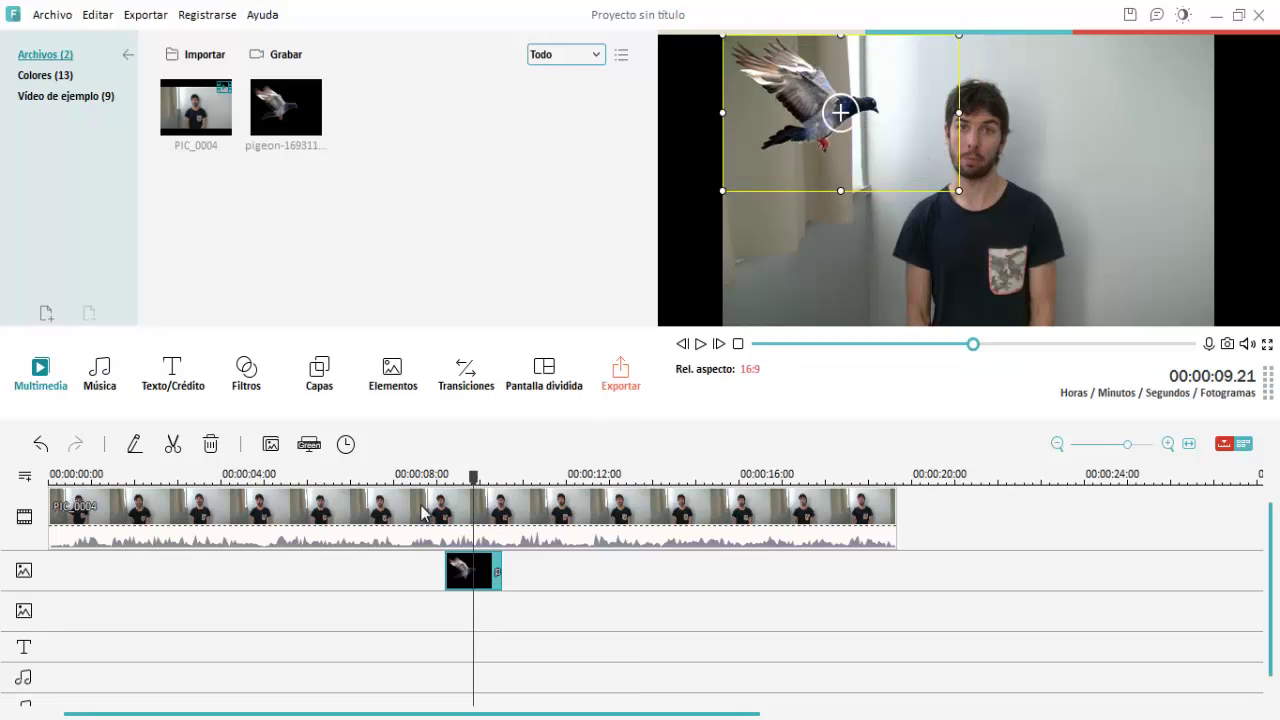
left_click(703, 345)
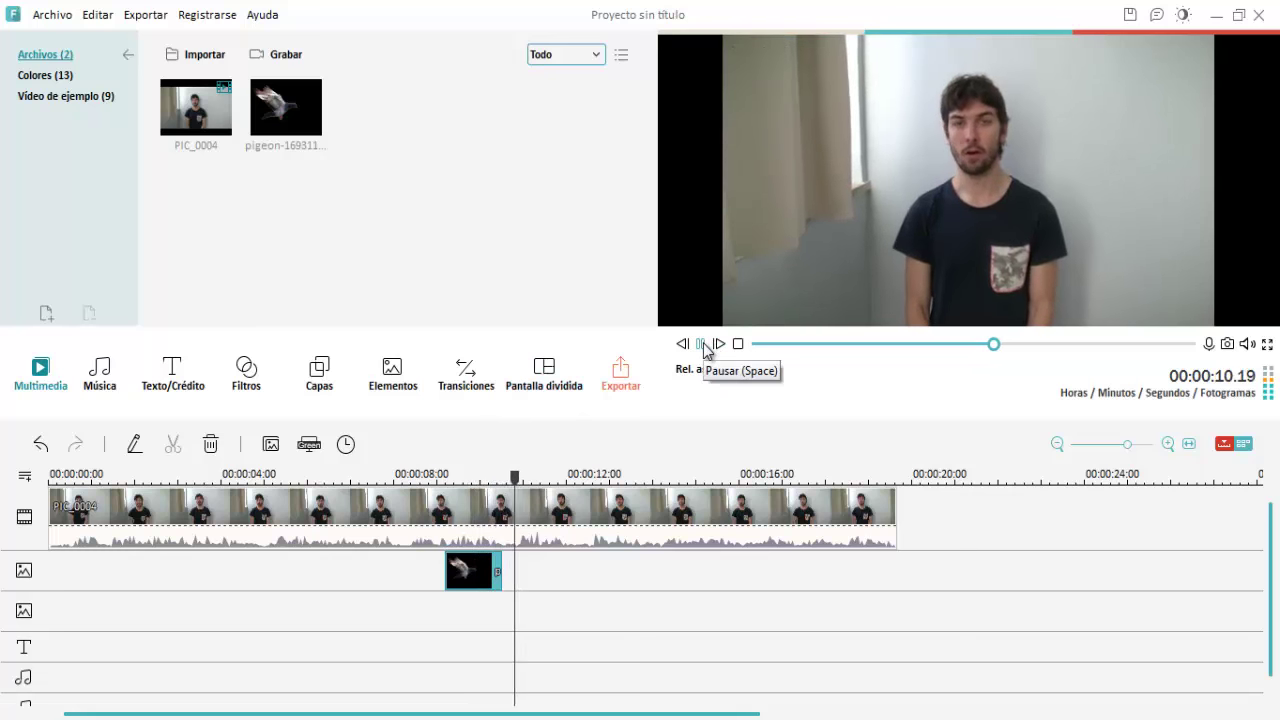
left_click(703, 345)
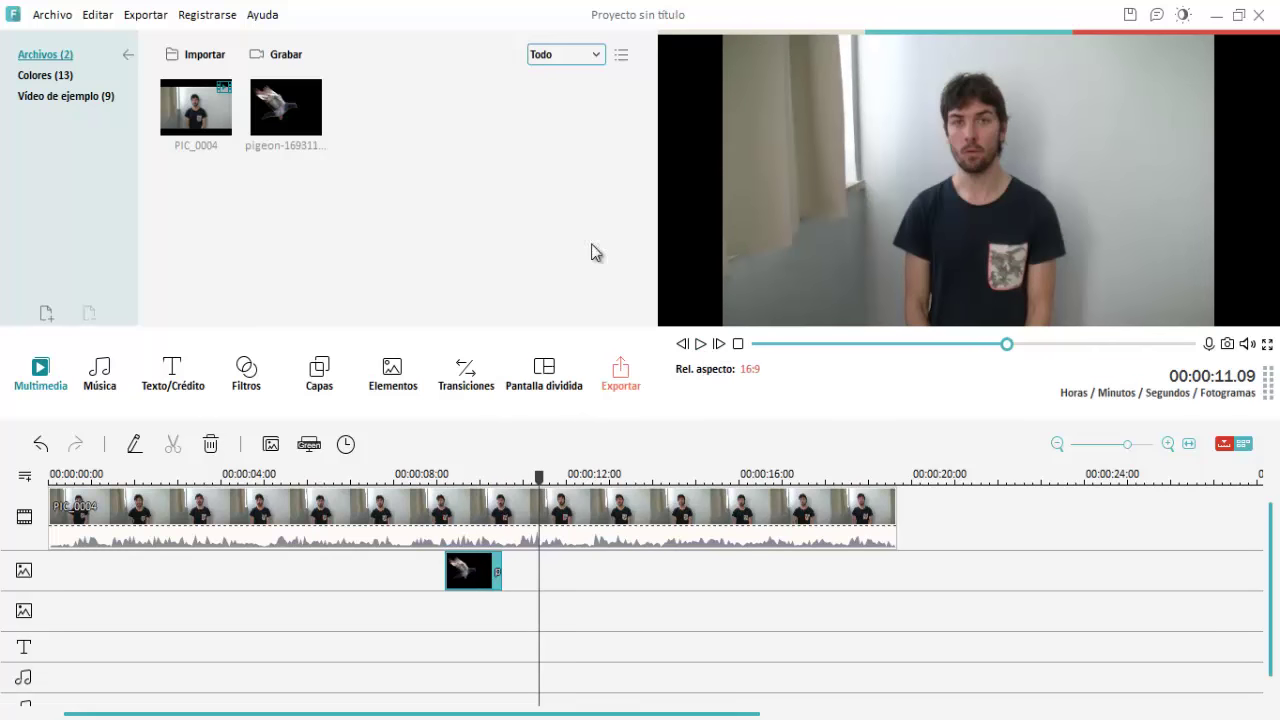
Import the fighter-jet-1007_960_720 image and place it on the second overlay track starting at 00:00:09.05
left_click(206, 57)
left_click(210, 76)
double_click(271, 137)
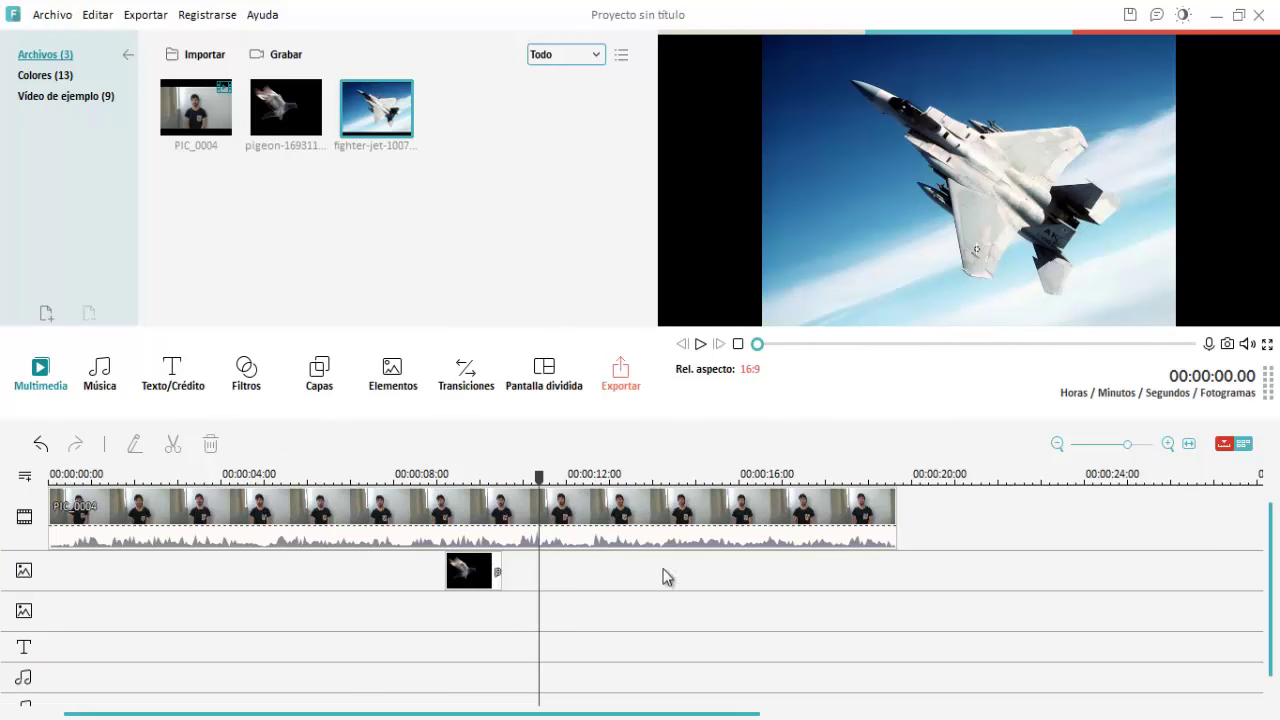
left_click_drag(395, 118, 551, 597)
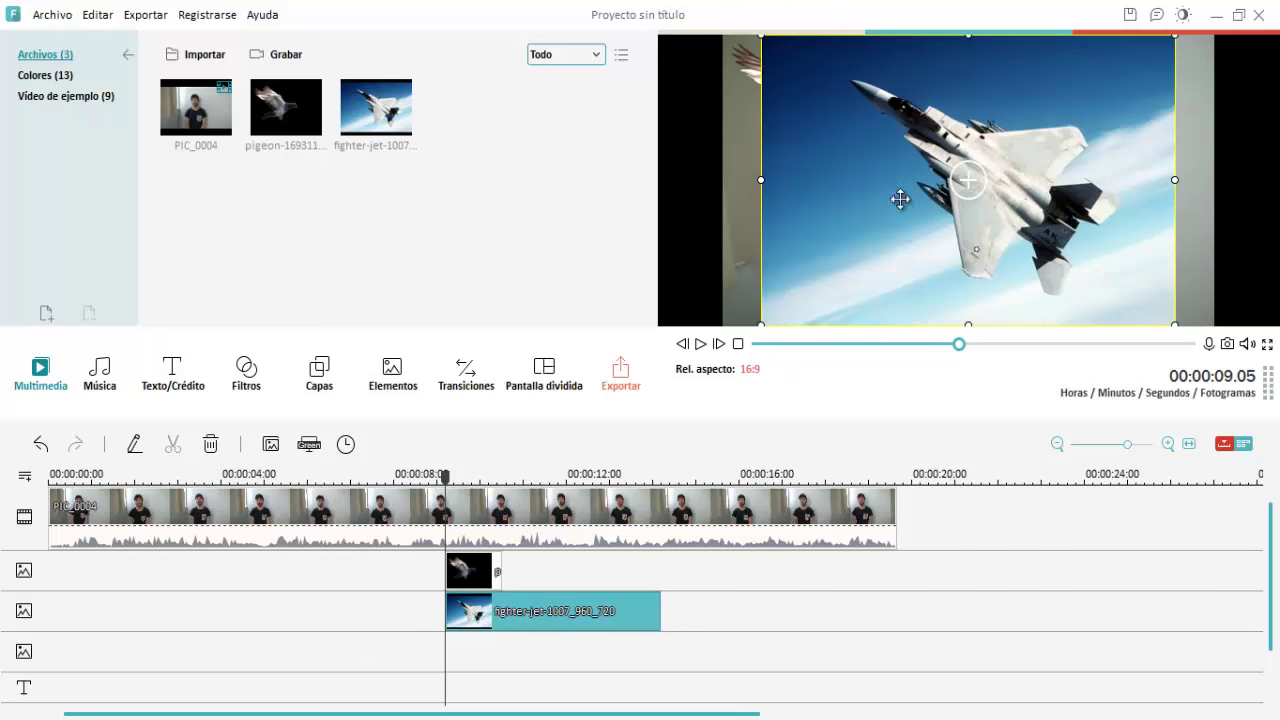
Shrink the fighter jet overlay to about a third, place it in the video frame's upper-right corner and play both overlays
left_click_drag(1174, 37, 1156, 111)
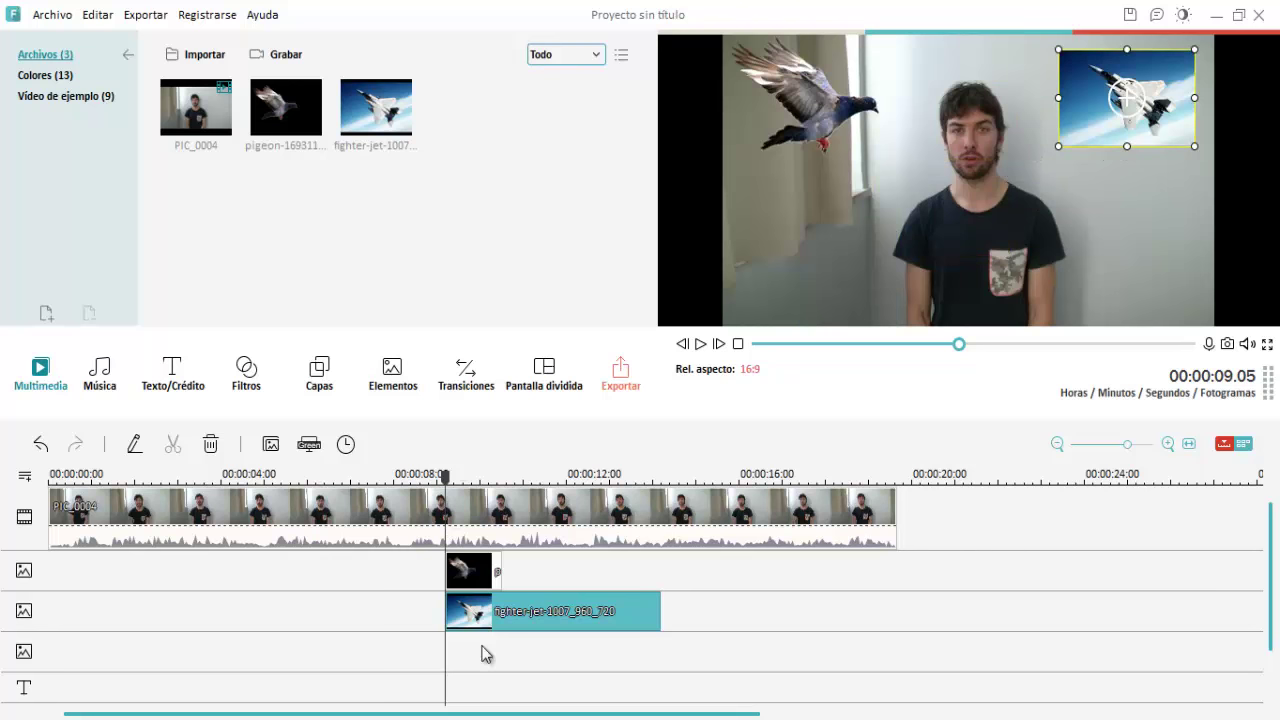
left_click(703, 344)
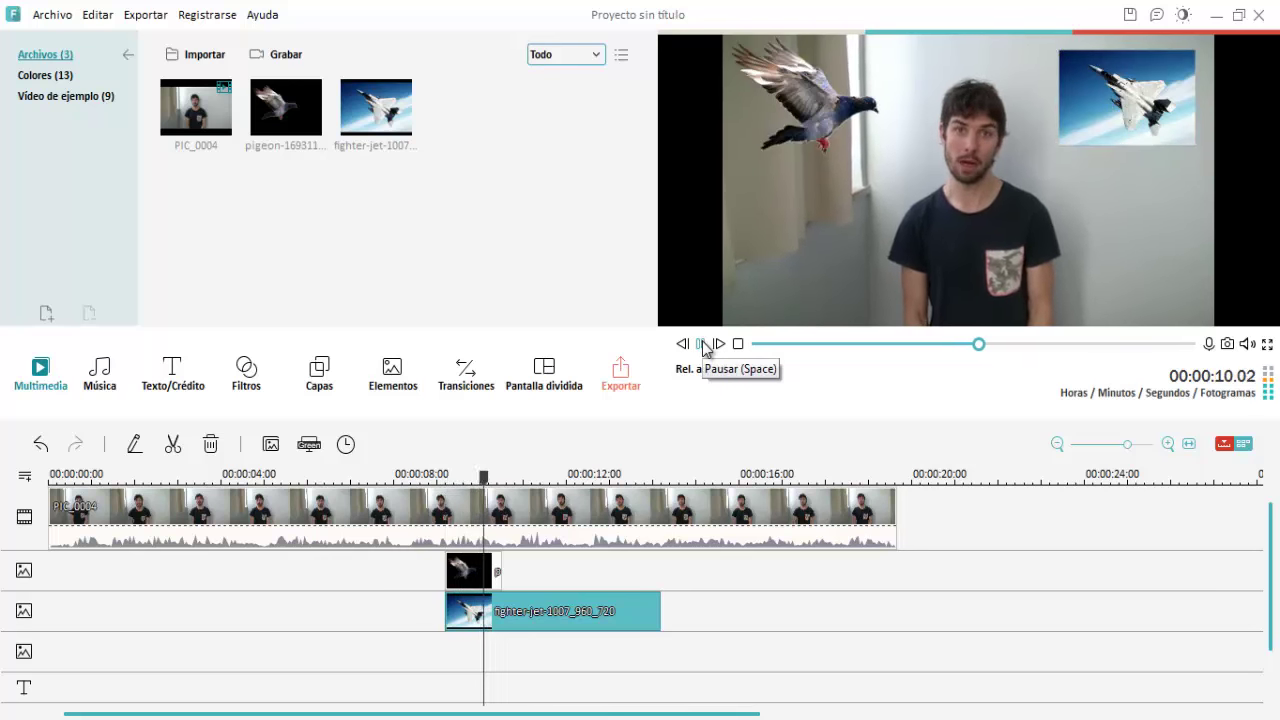
key("space")
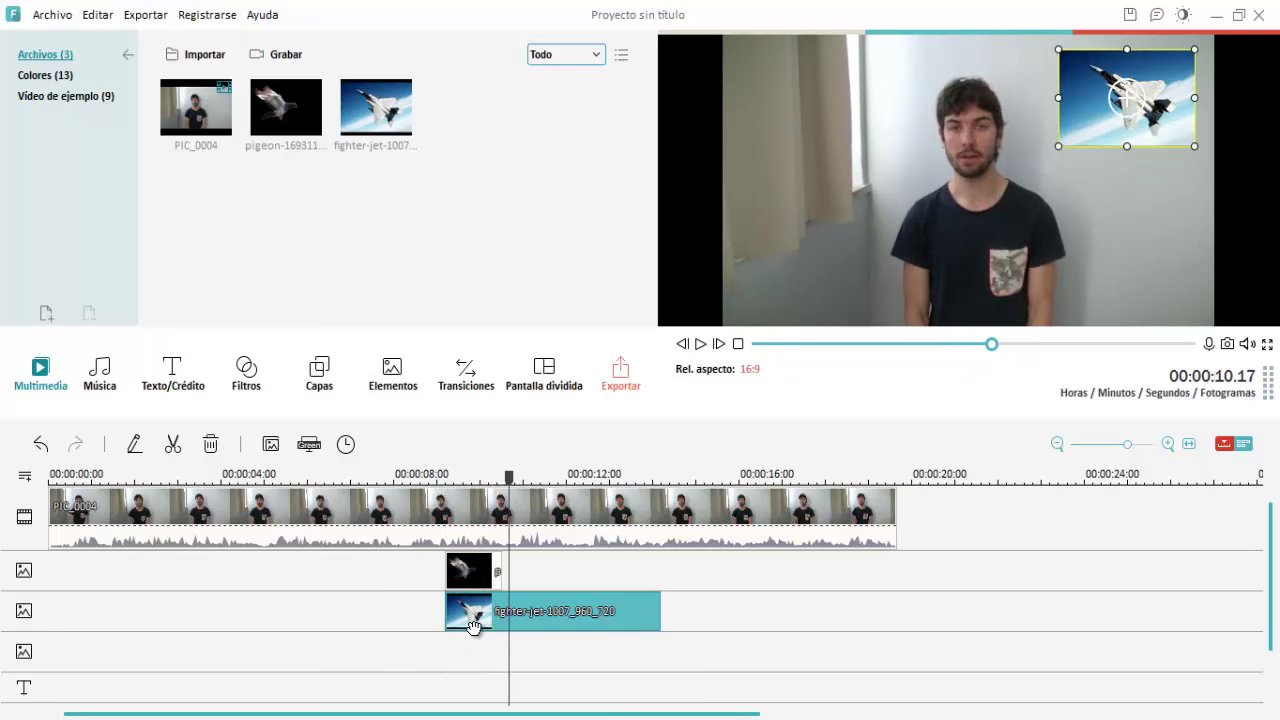
Move the fighter jet clip to start at 00:00:10.13 and extend the pigeon clip to end at 00:00:11.16
left_click_drag(472, 625, 522, 618)
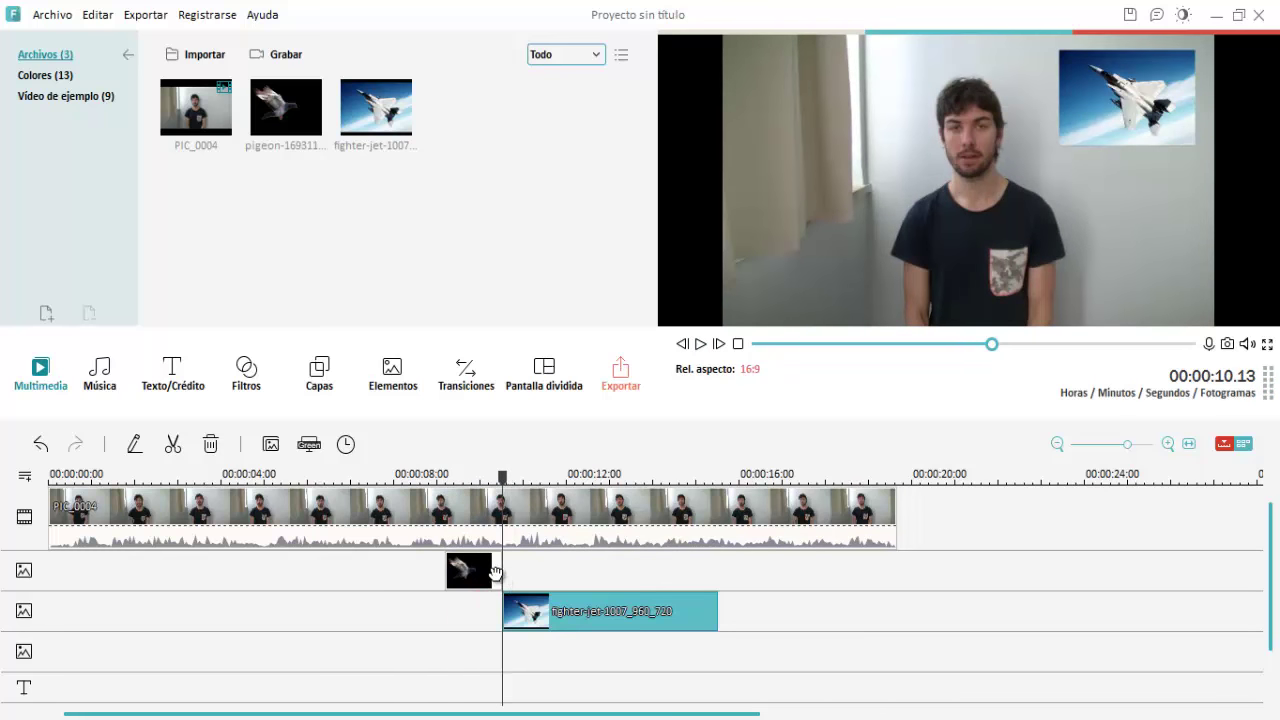
left_click(494, 572)
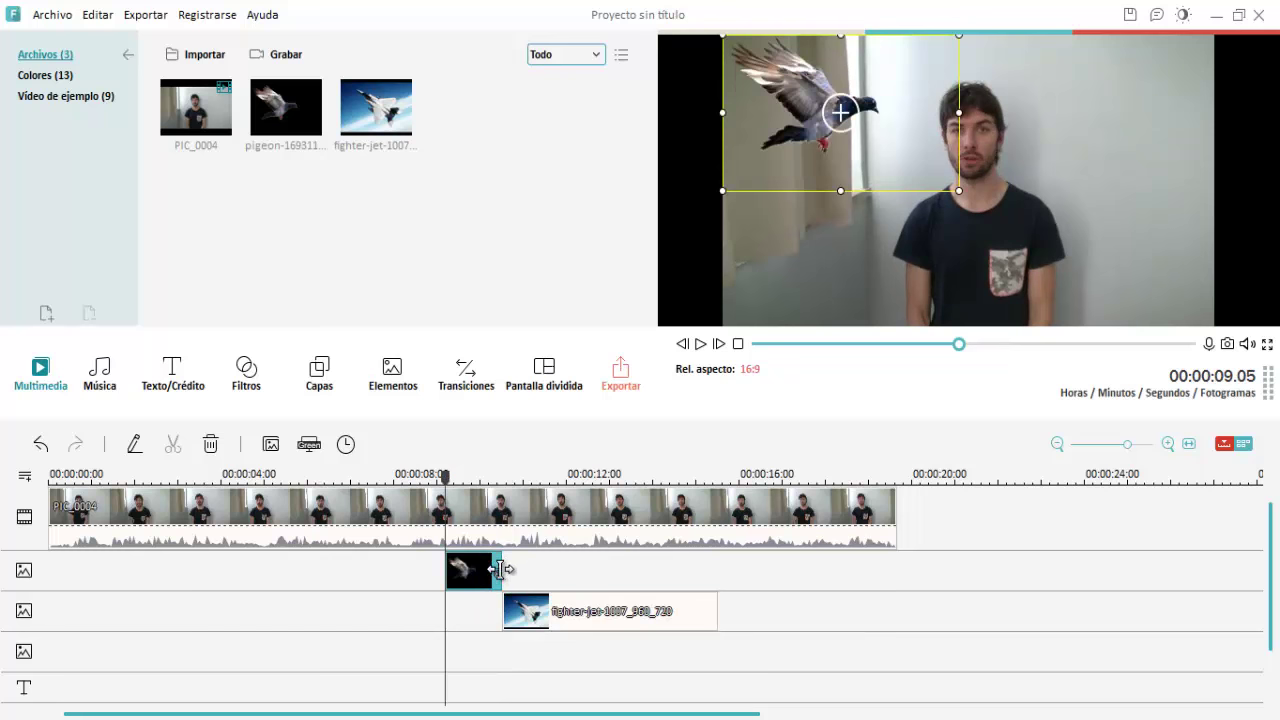
left_click_drag(500, 570, 549, 572)
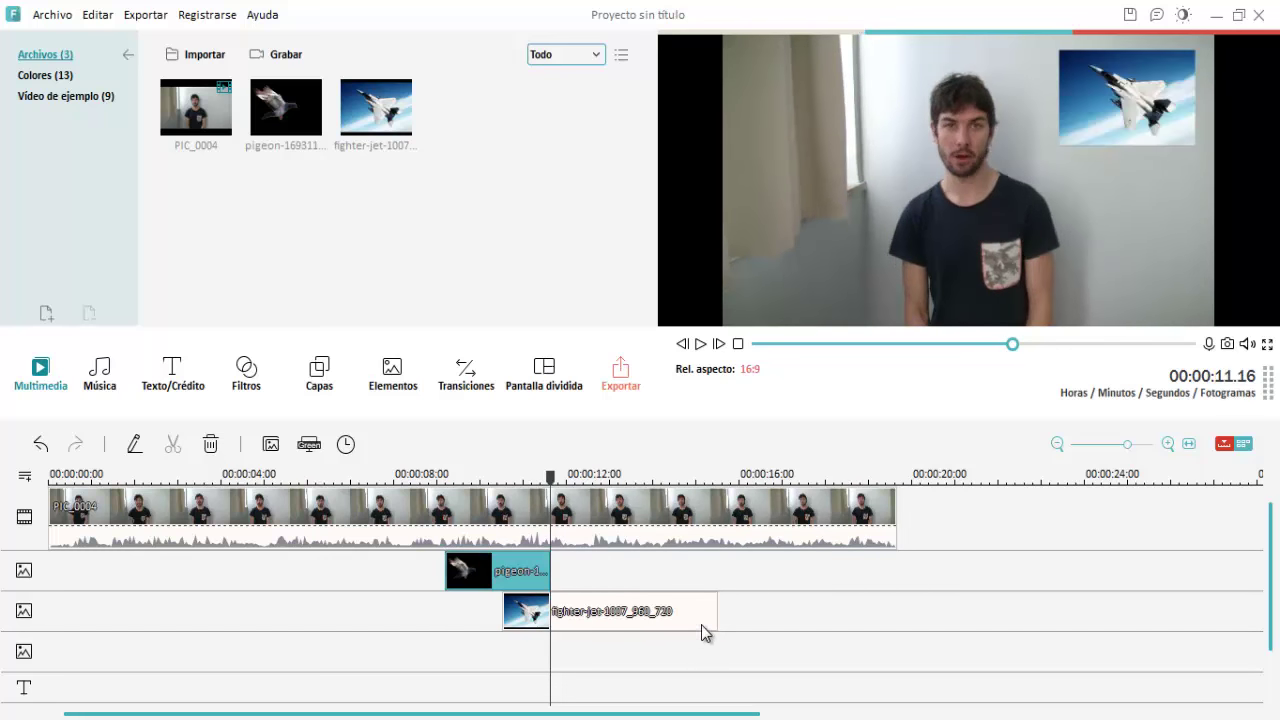
Shorten the fighter jet clip to end together with the pigeon clip, and play back the overlay section
left_click(716, 617)
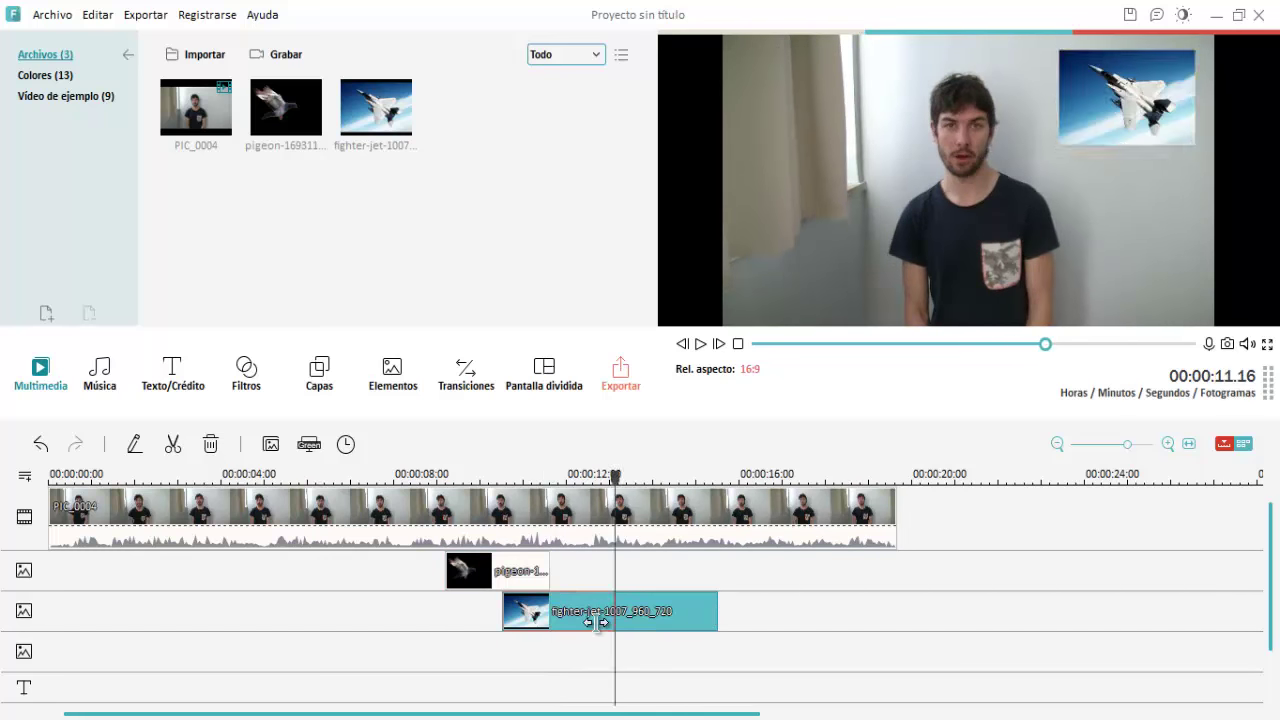
left_click_drag(563, 626, 549, 623)
left_click_drag(551, 474, 397, 474)
left_click(701, 344)
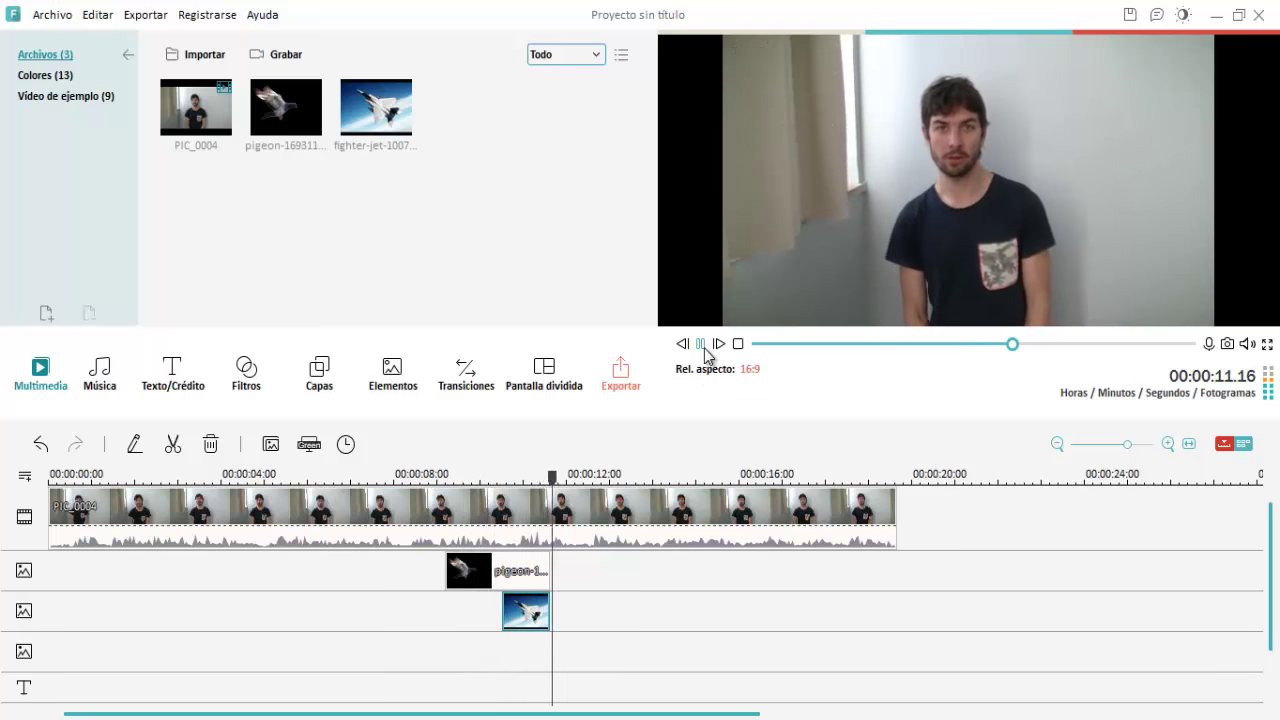
left_click(701, 344)
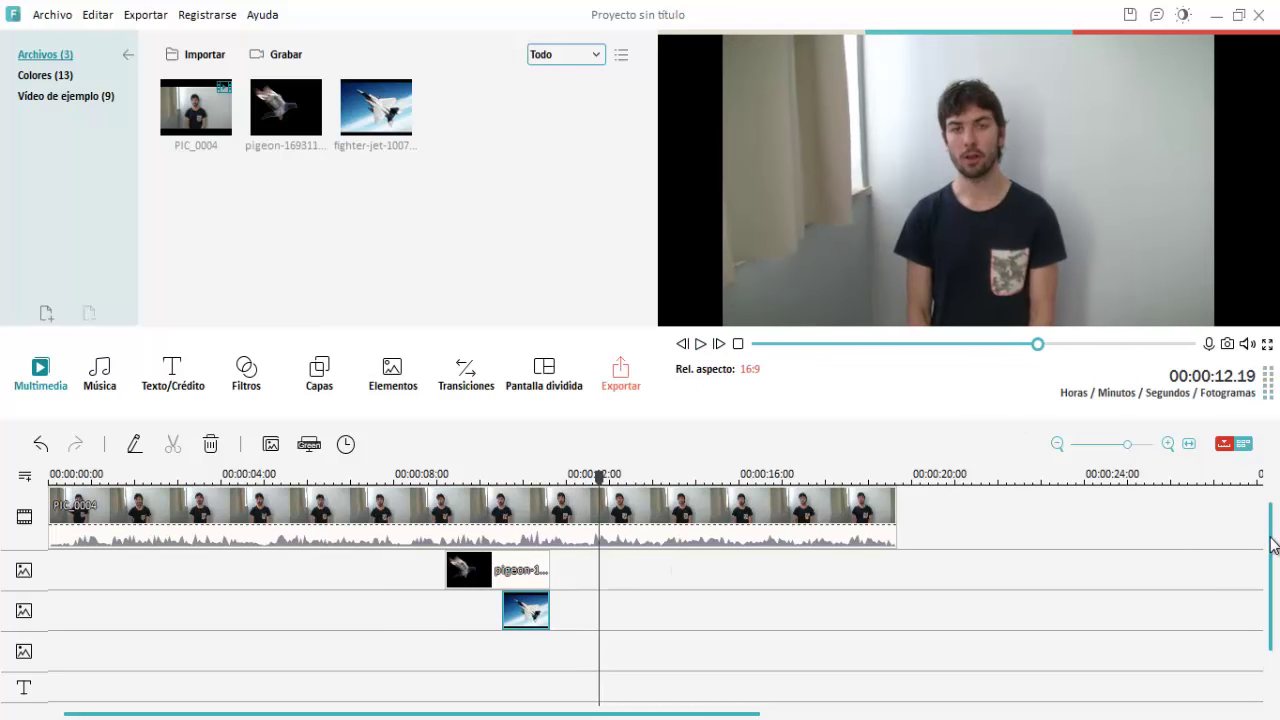
Browse the text and credit title presets and preview the Modern 3 title
left_click_drag(1269, 530, 1273, 552)
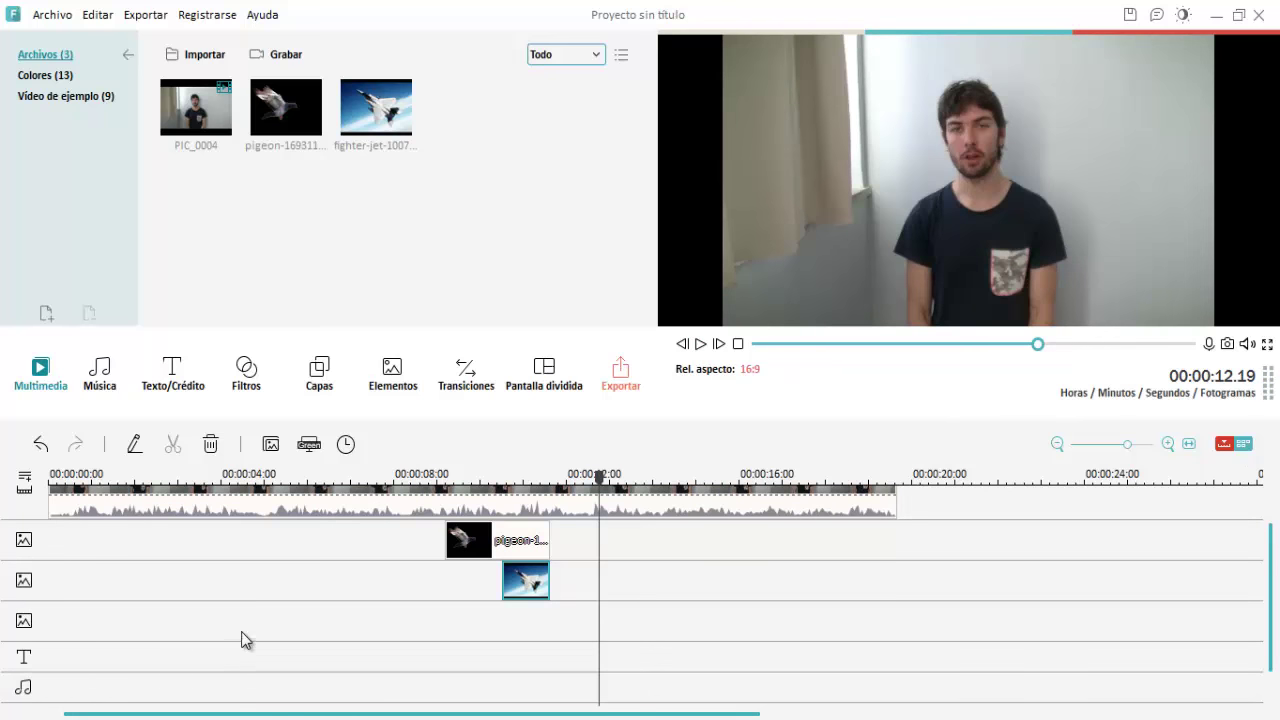
left_click(180, 388)
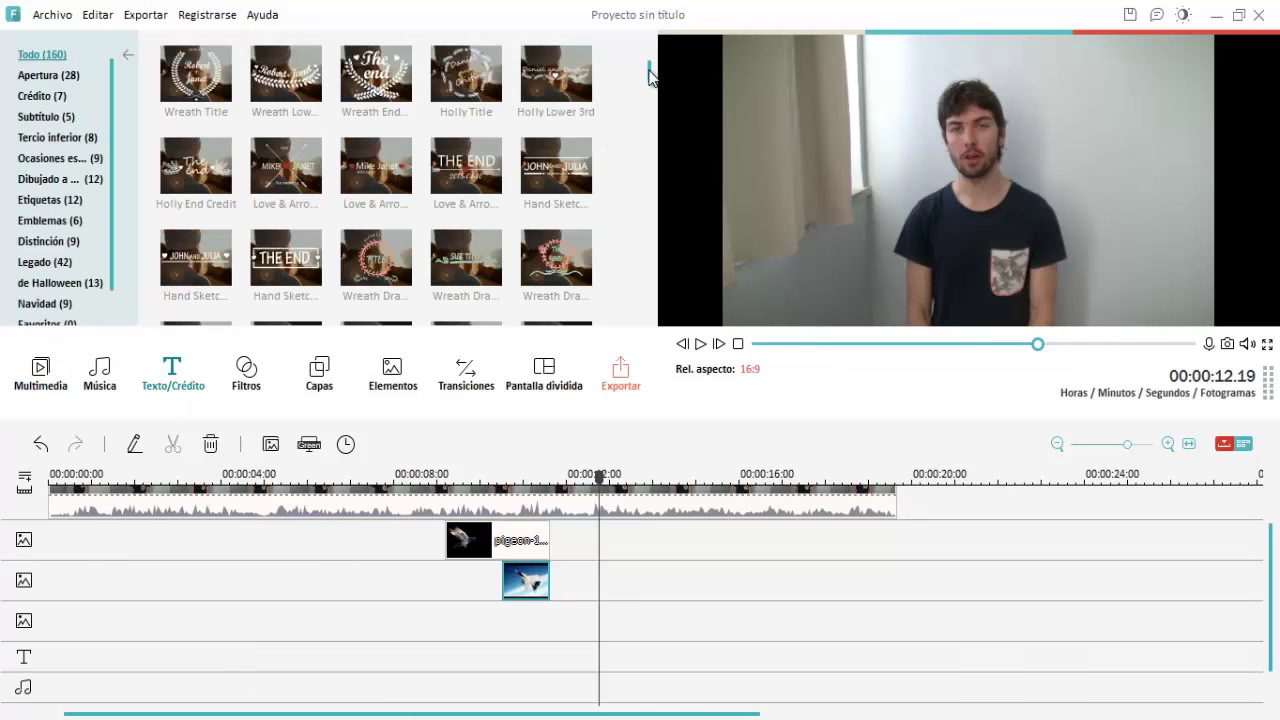
scroll(650, 97, "down", 1)
left_click_drag(648, 90, 648, 143)
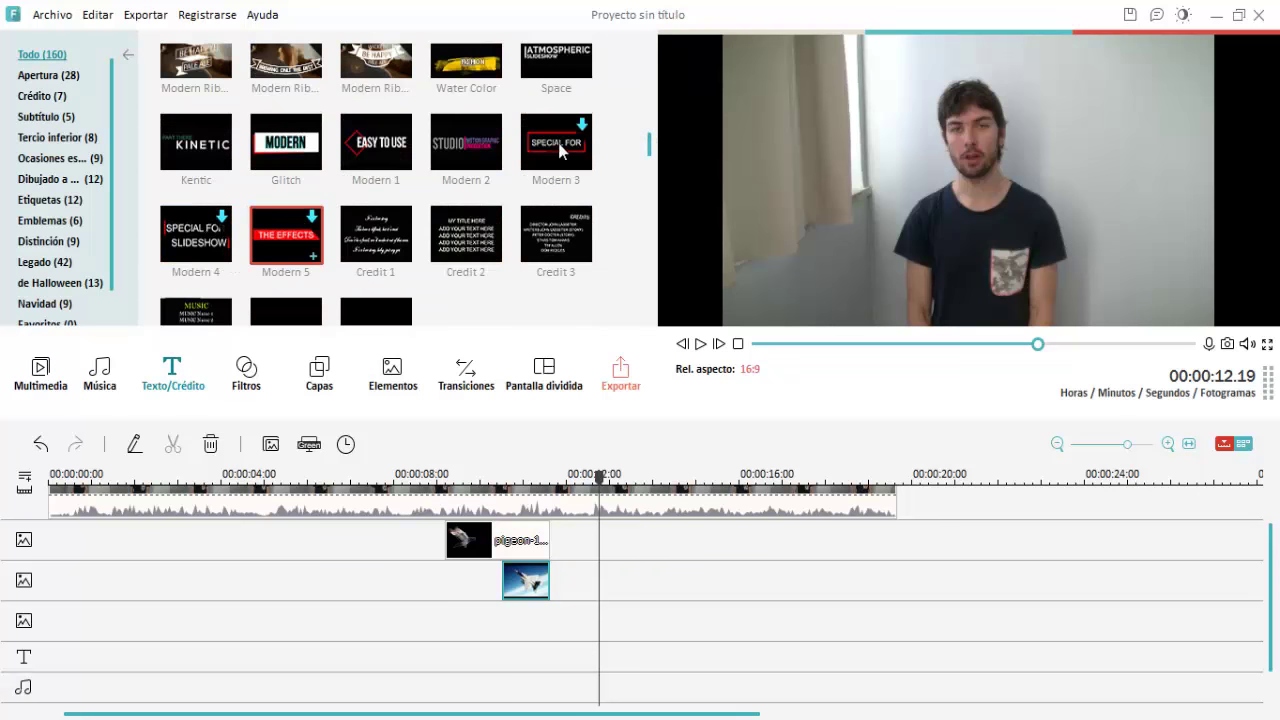
left_click(558, 150)
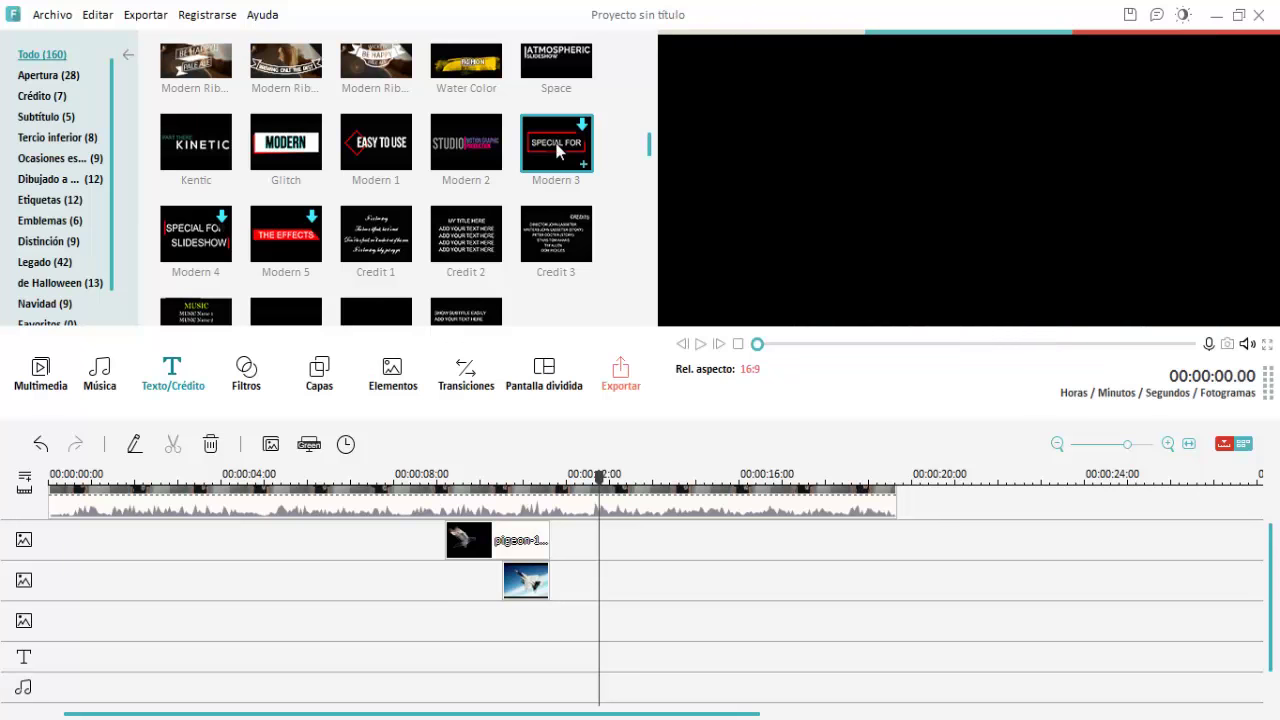
left_click_drag(428, 676, 445, 645)
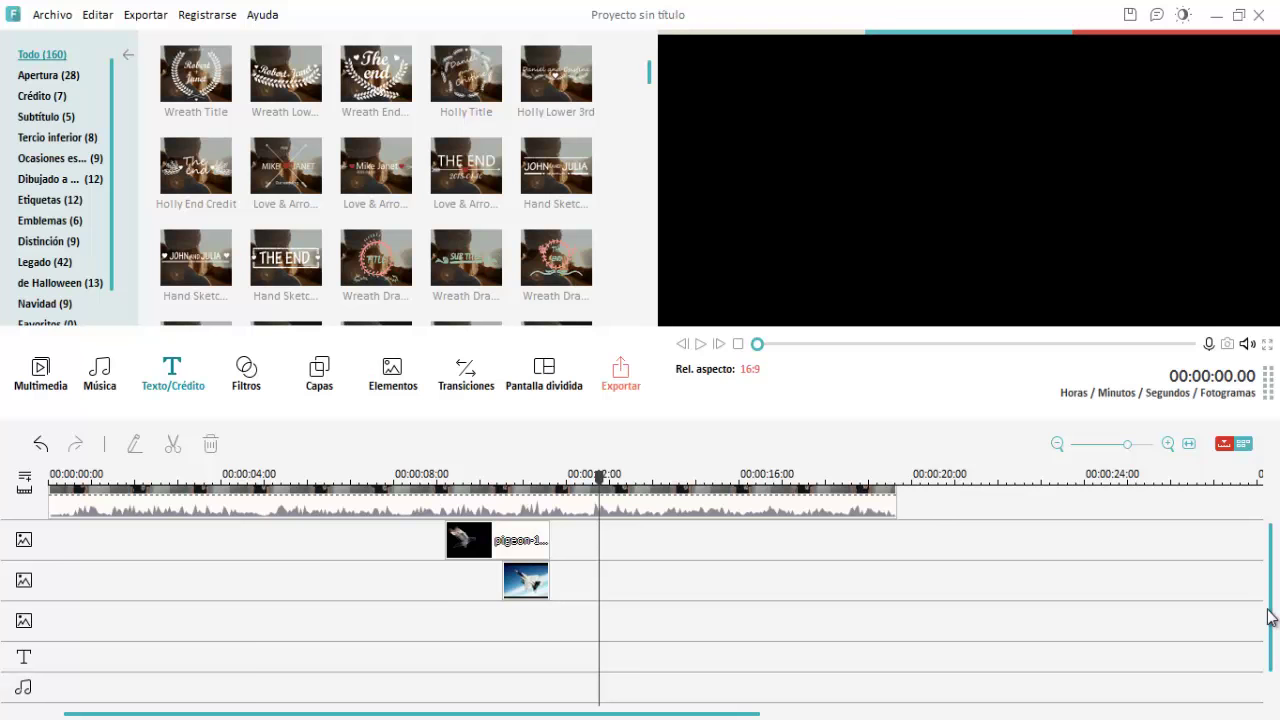
left_click_drag(1268, 617, 1268, 560)
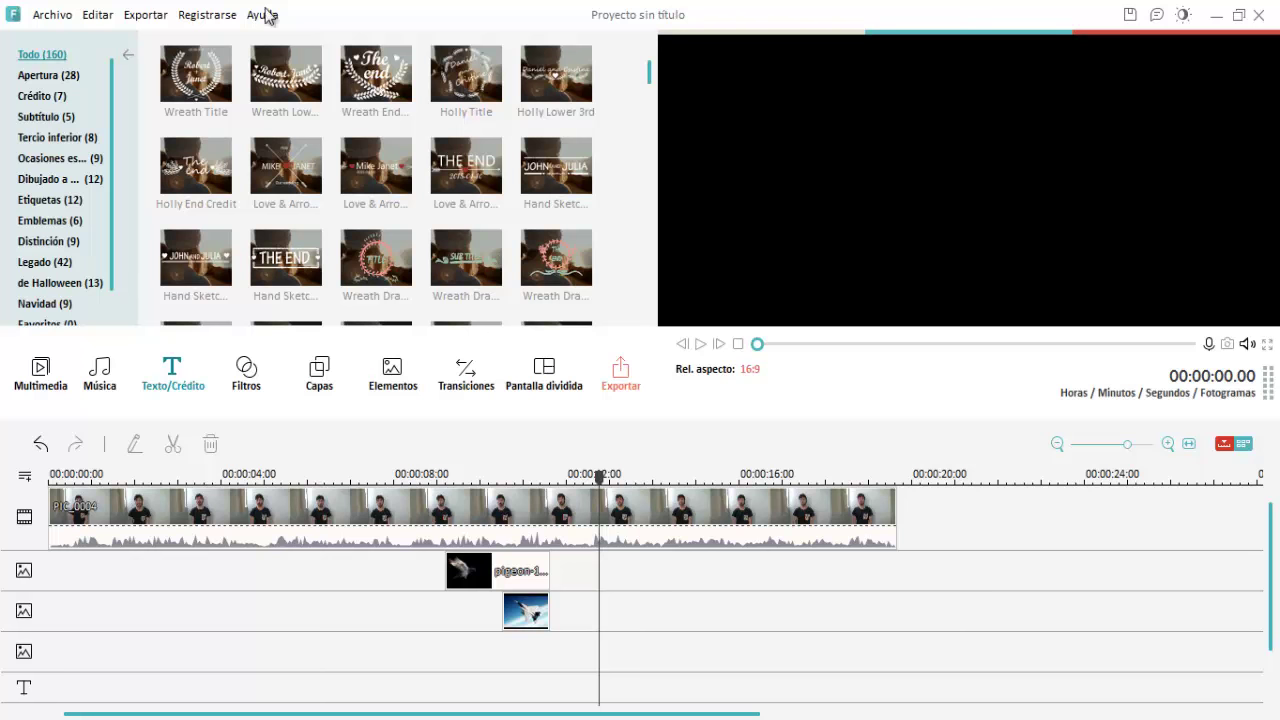
Save the project as VE Poyecto 1 in The new era video folder on TOSHIBA (F:), and open that folder in Windows Explorer
left_click(50, 16)
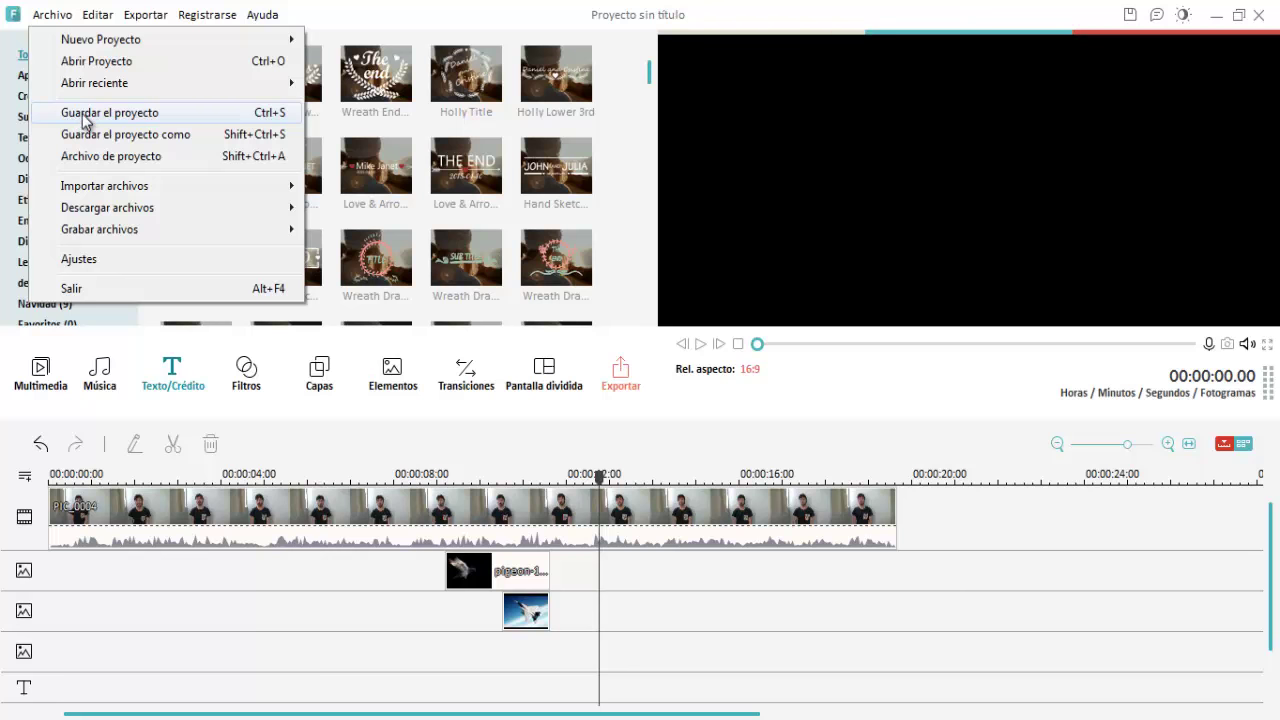
left_click(85, 114)
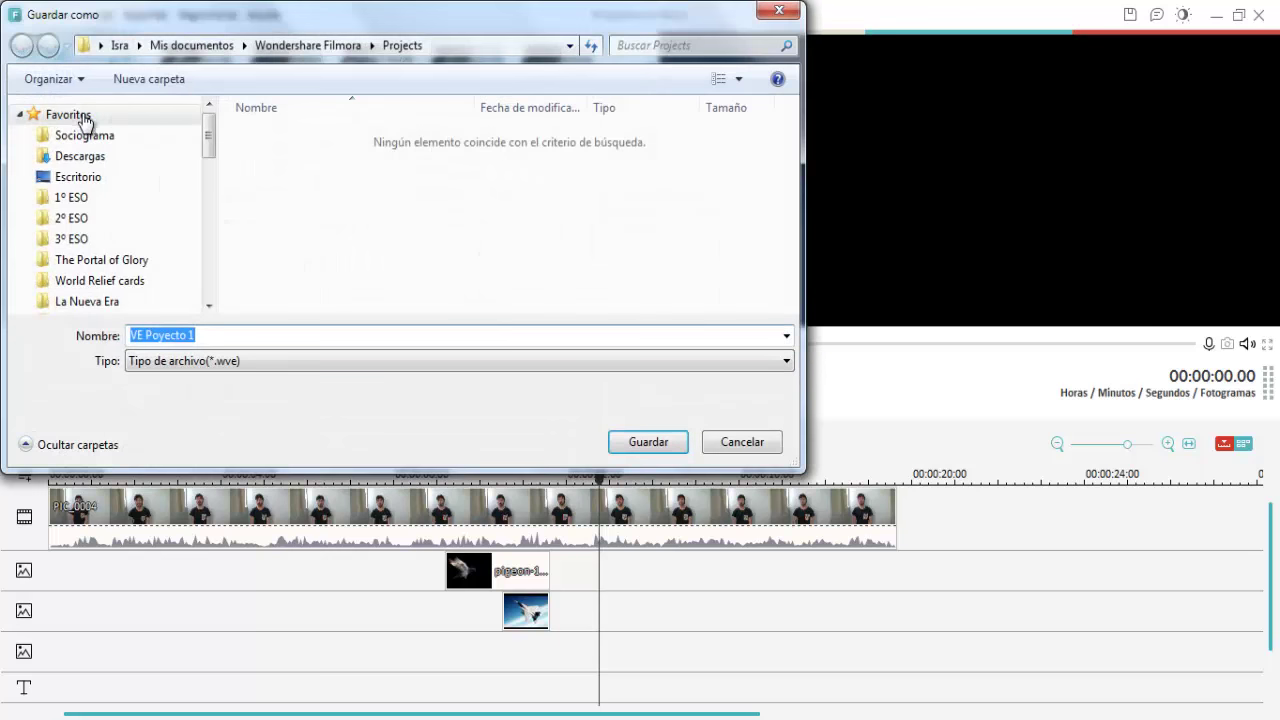
left_click_drag(209, 148, 209, 274)
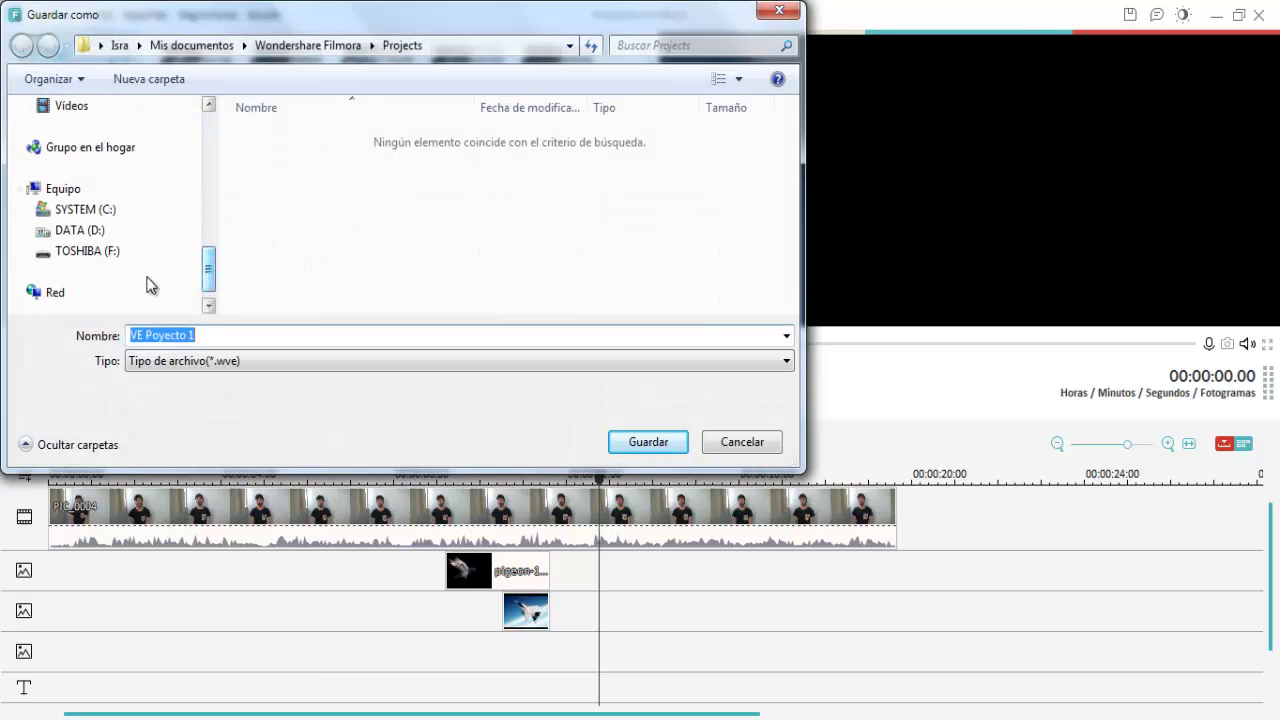
left_click(105, 252)
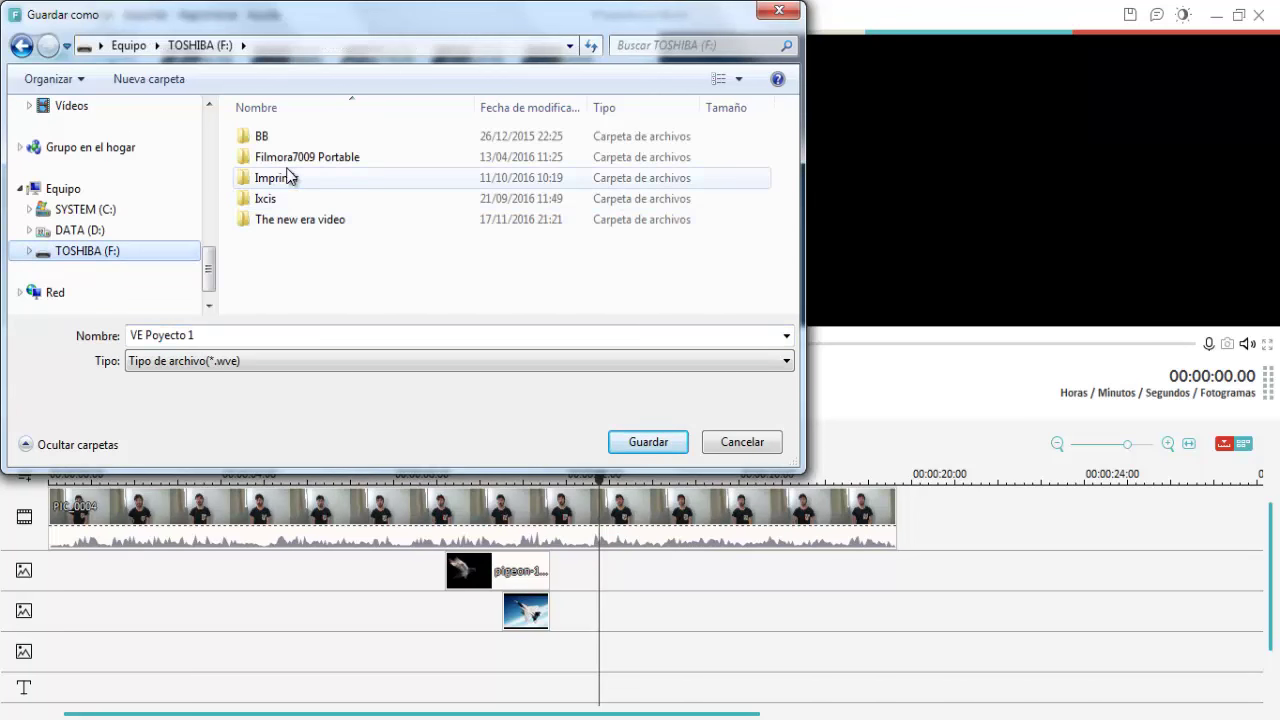
double_click(292, 220)
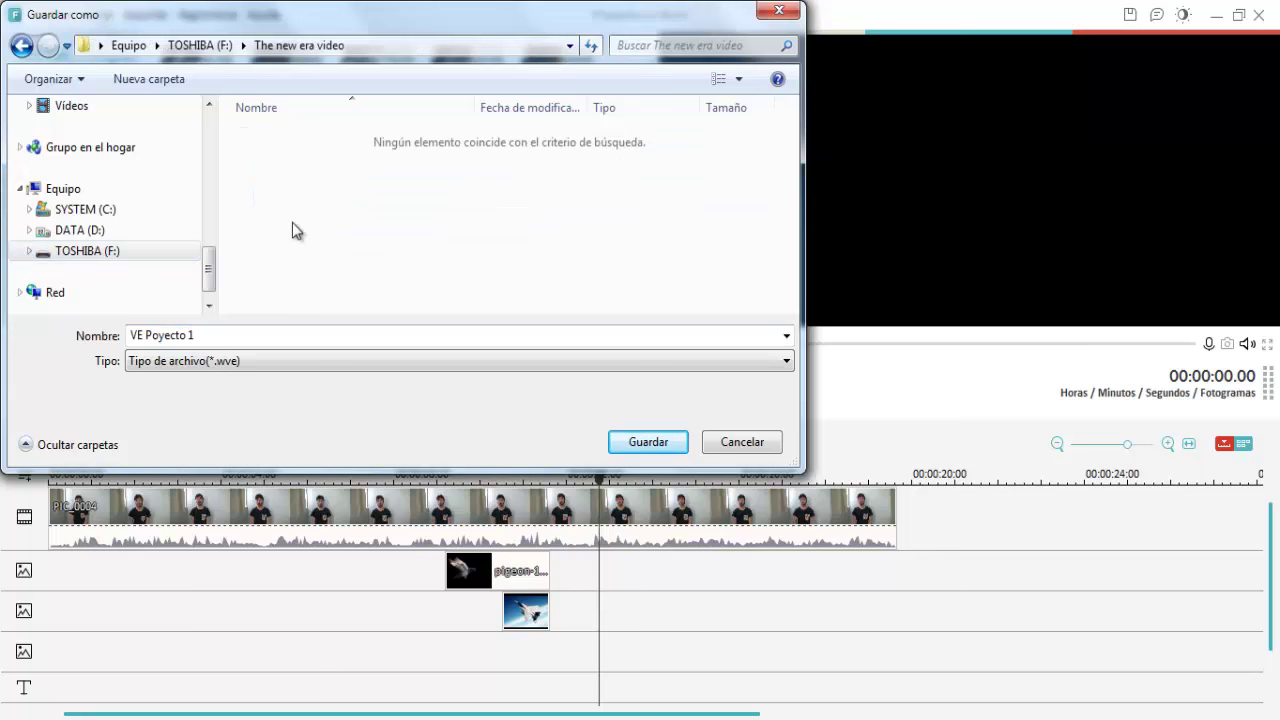
left_click(650, 440)
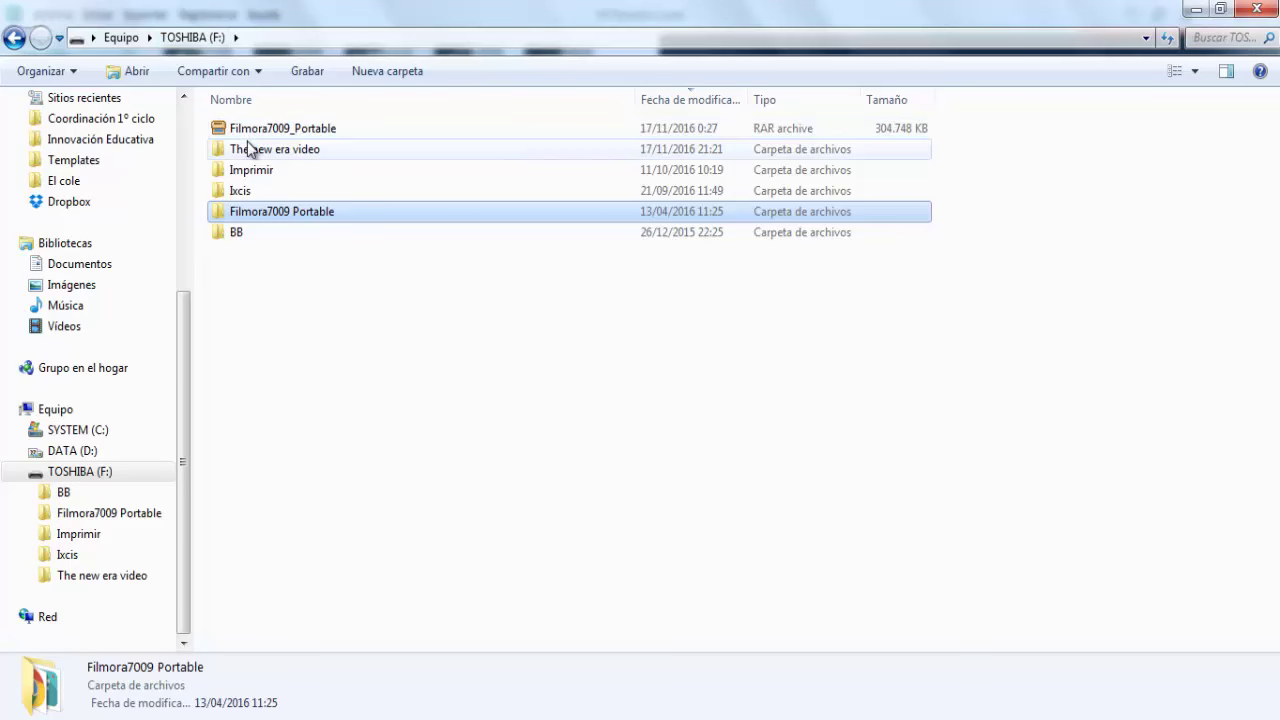
double_click(250, 148)
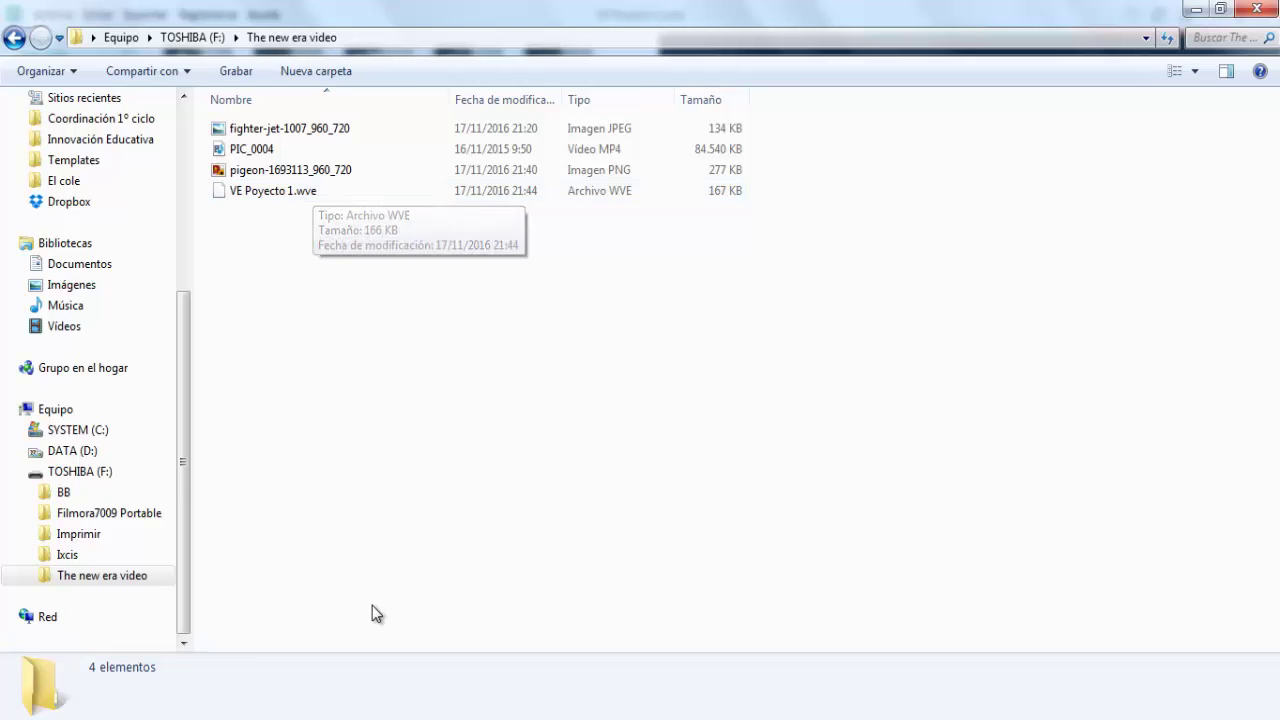
double_click(272, 190)
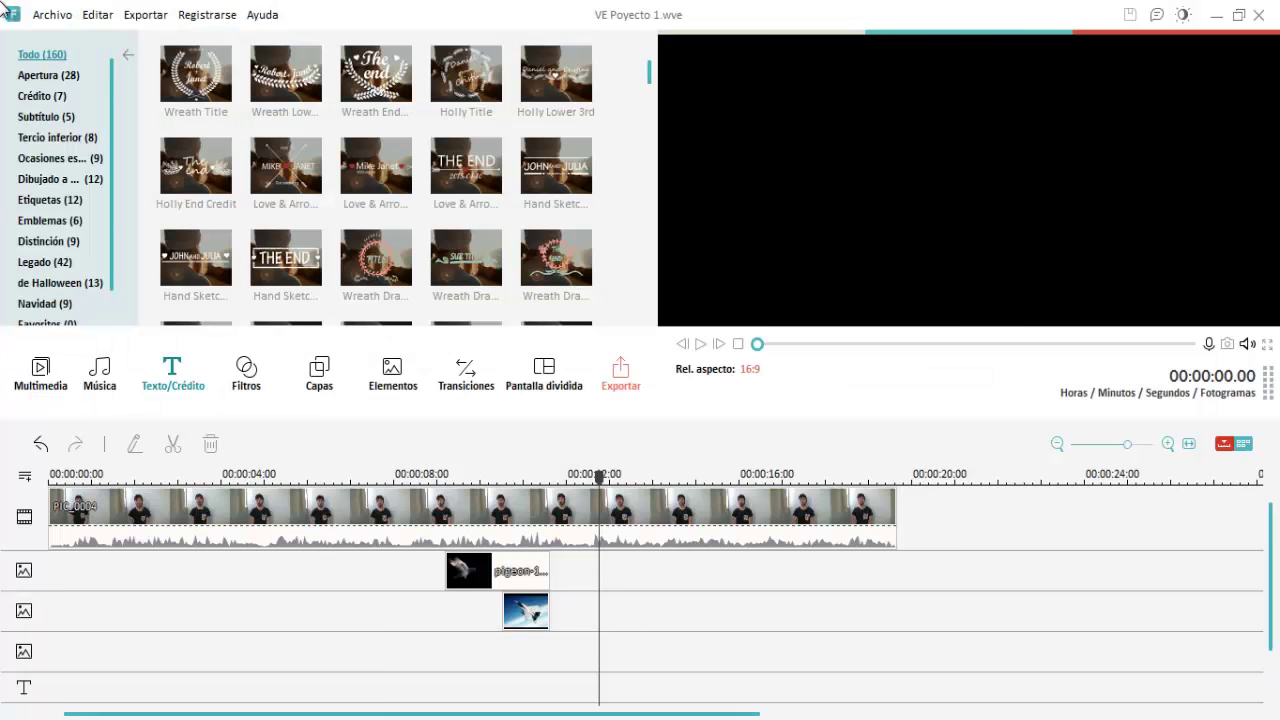
left_click(50, 15)
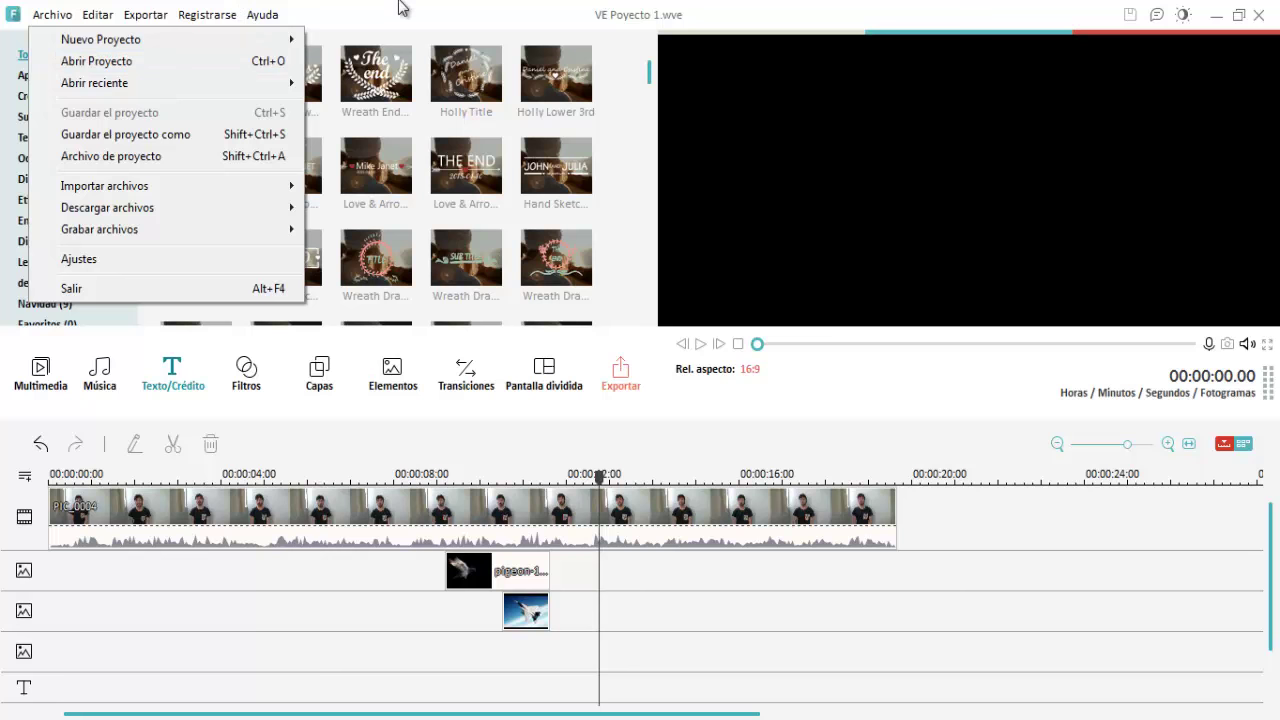
left_click(398, 7)
left_click(1238, 14)
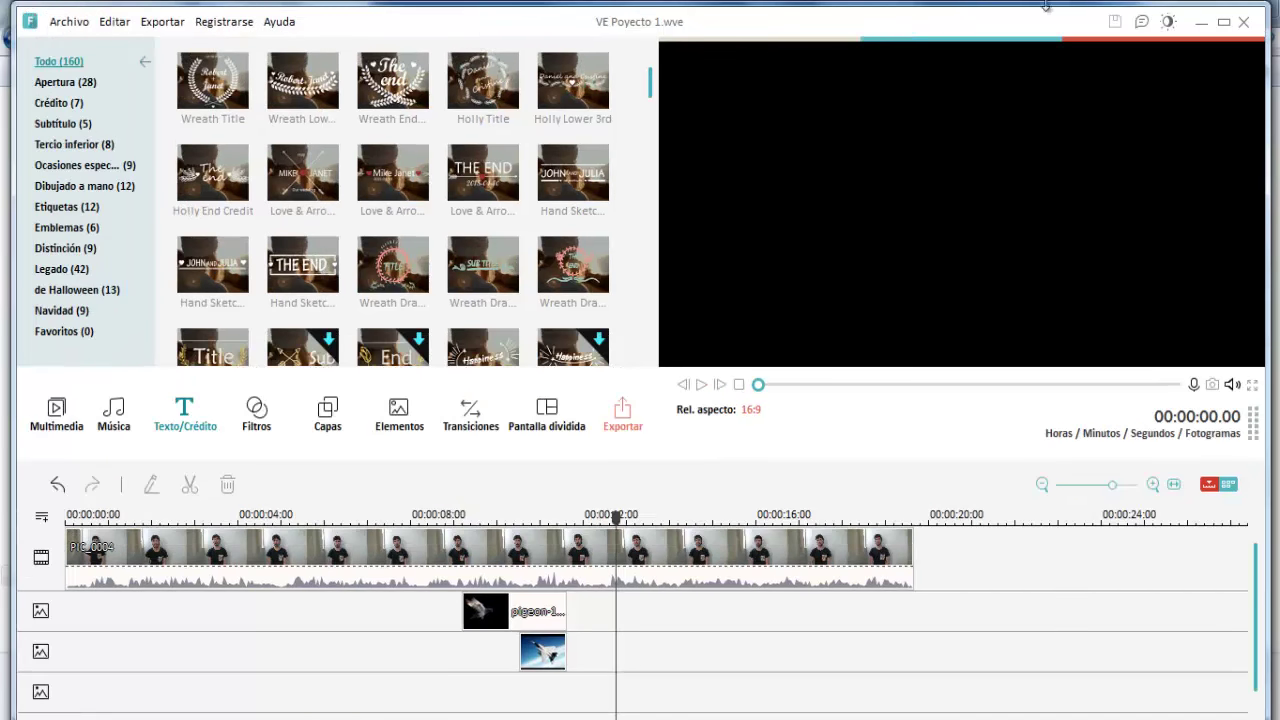
left_click(1224, 21)
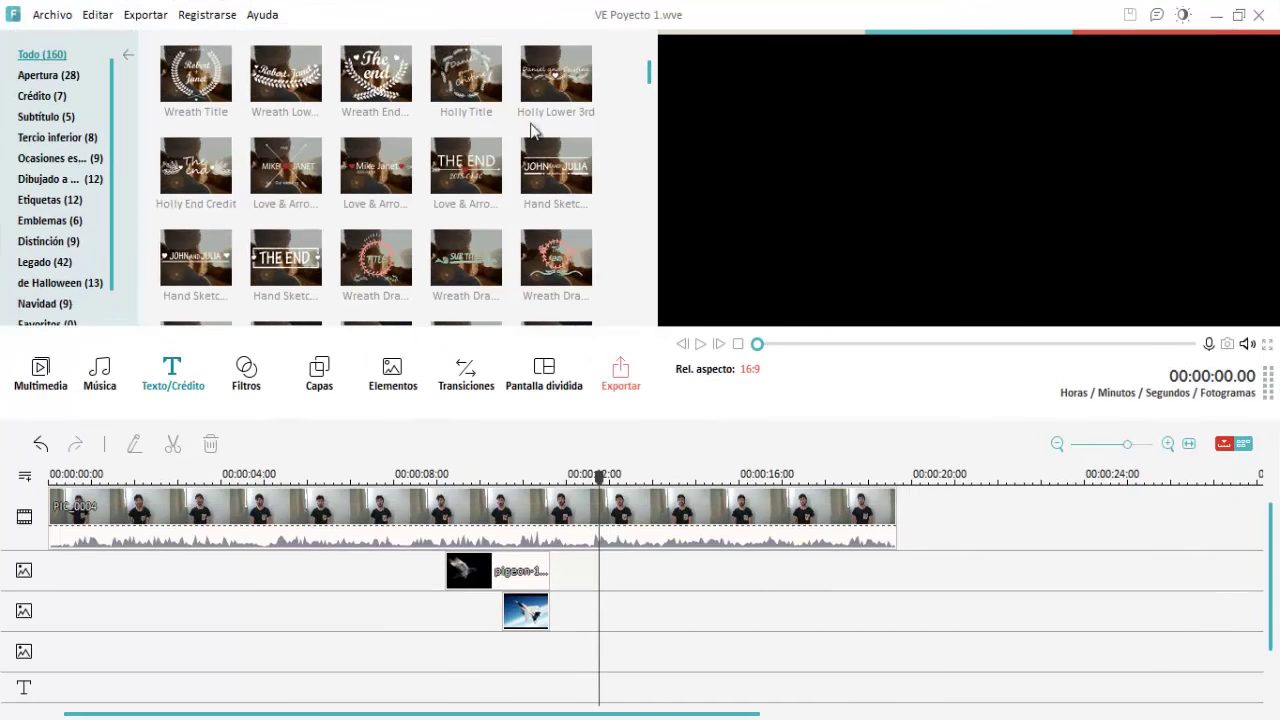
Review the YouTube upload's title, quality, category and privacy options, try 1080p quality, and close the export settings without exporting
left_click(158, 20)
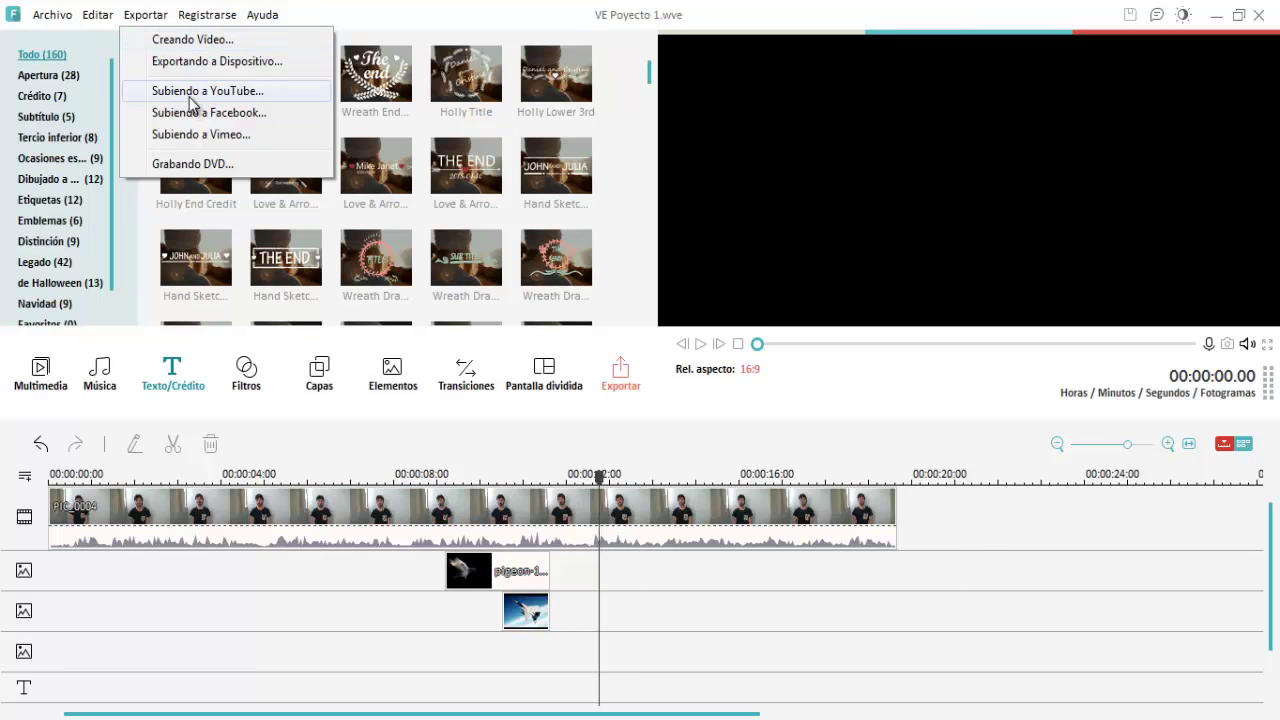
left_click(191, 95)
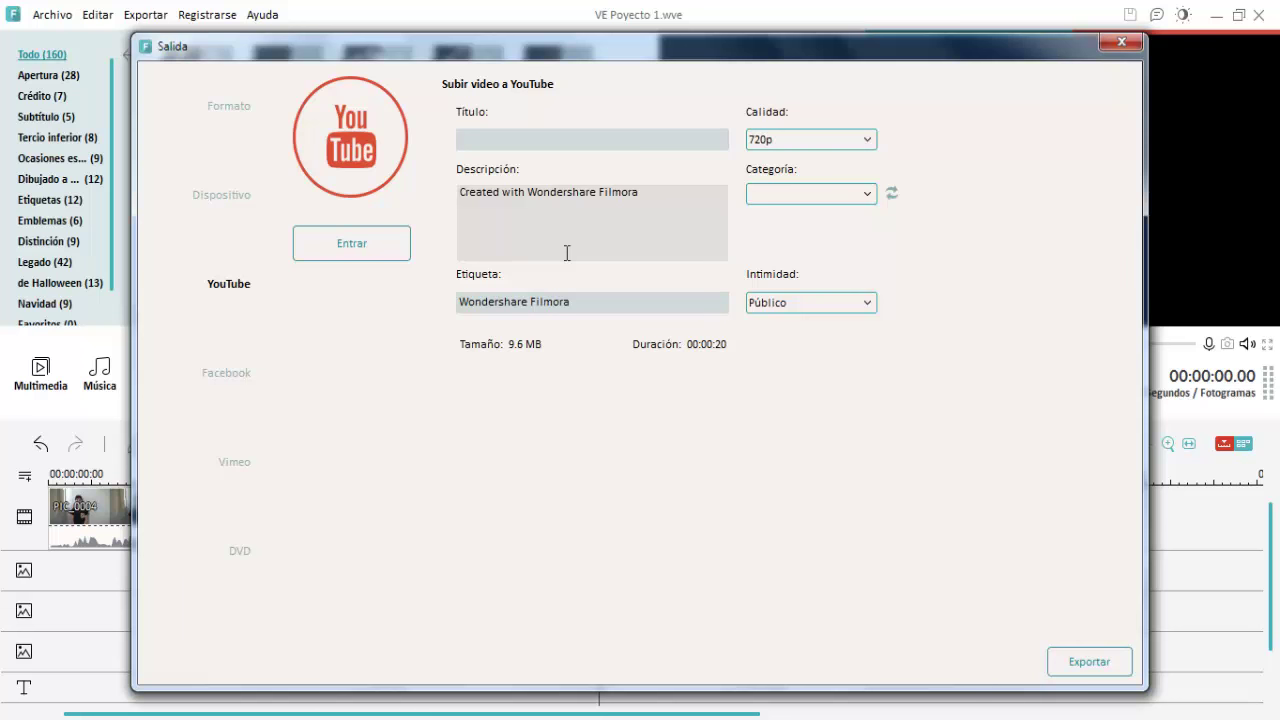
left_click(489, 141)
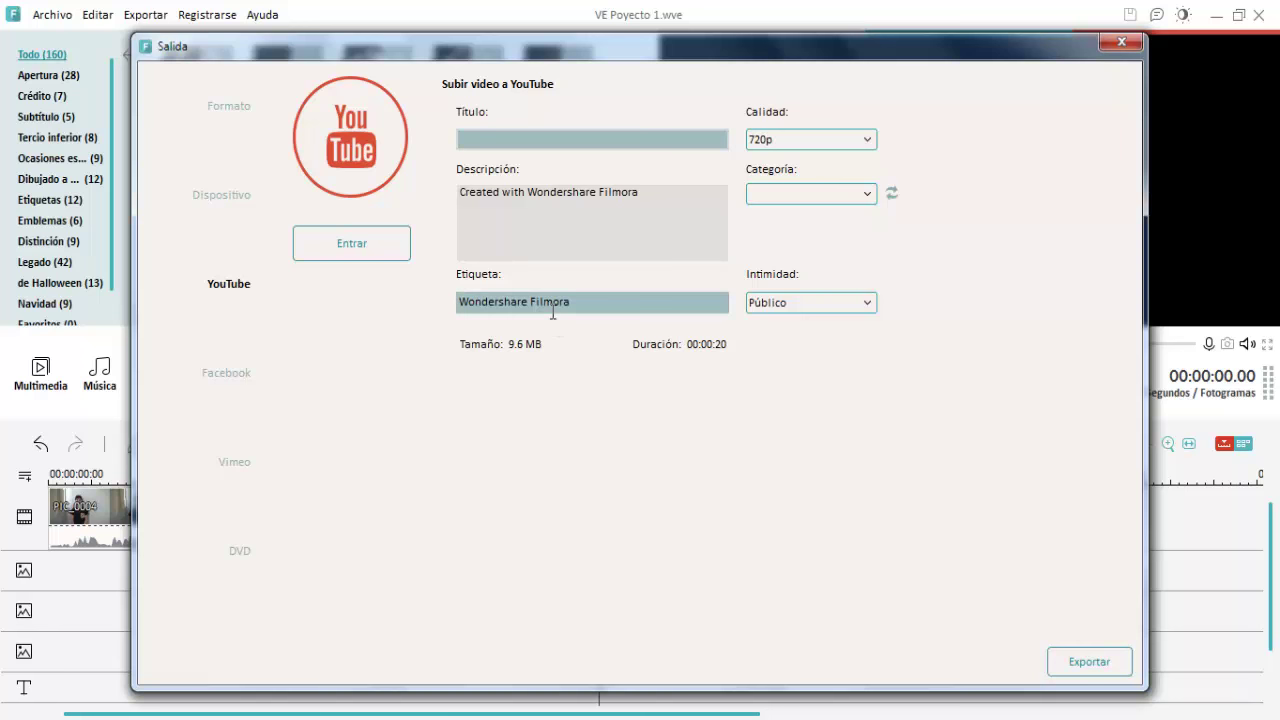
left_click(823, 139)
left_click(829, 189)
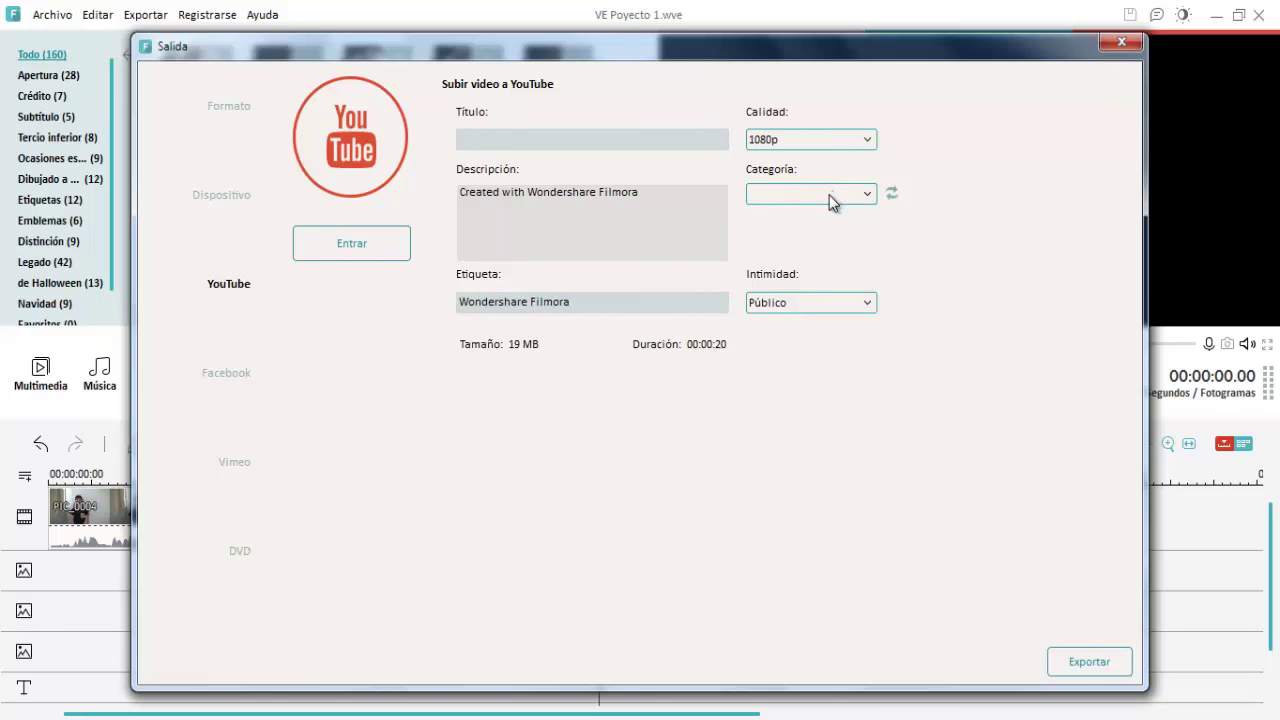
left_click(866, 195)
left_click(858, 308)
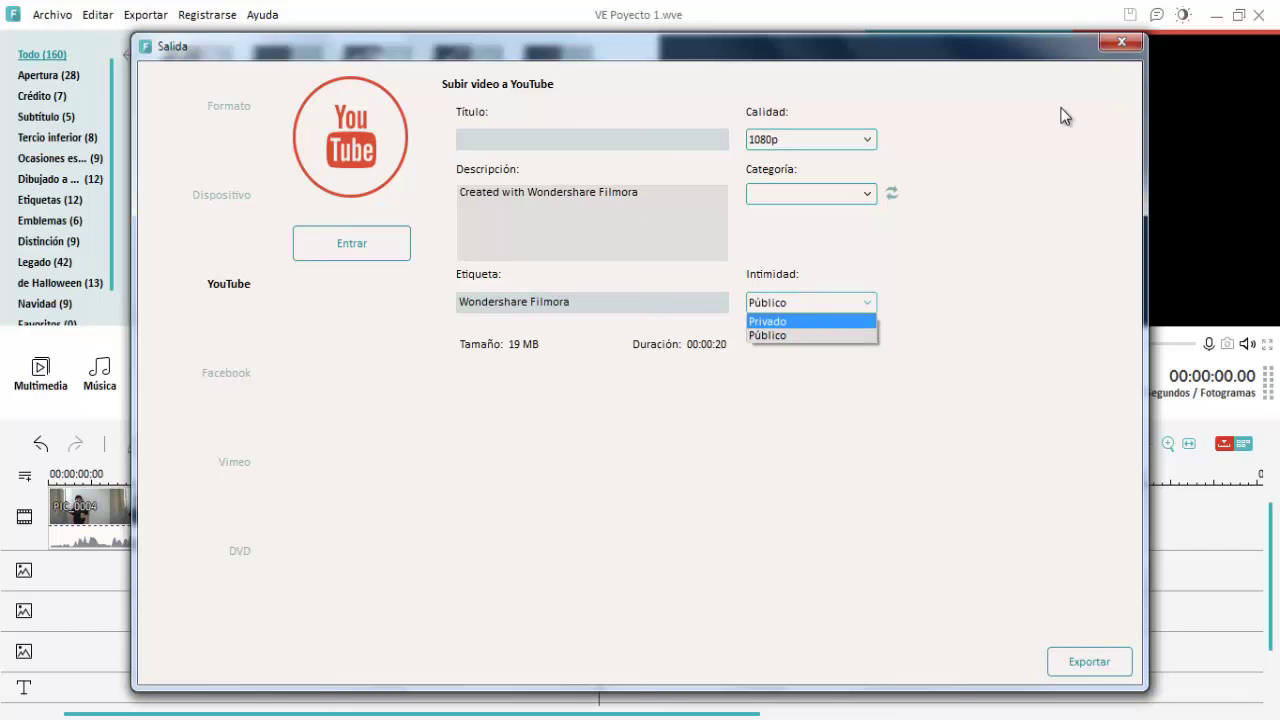
left_click(643, 31)
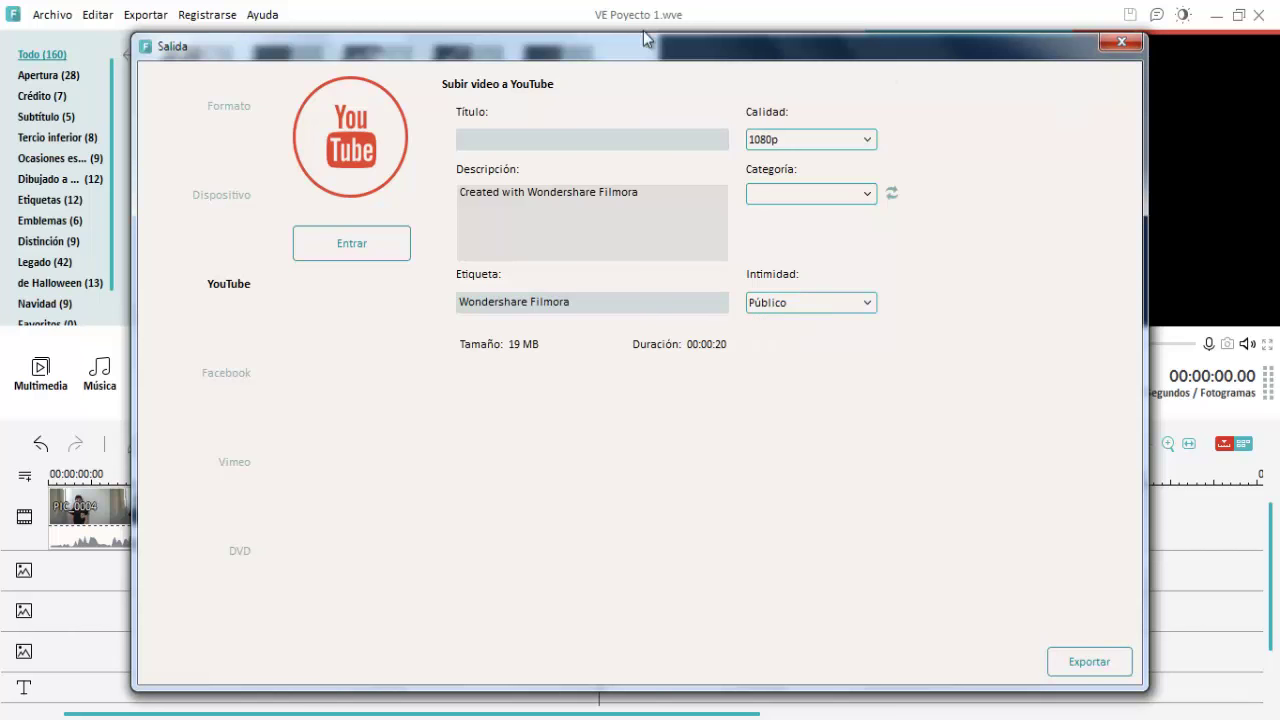
left_click(1124, 42)
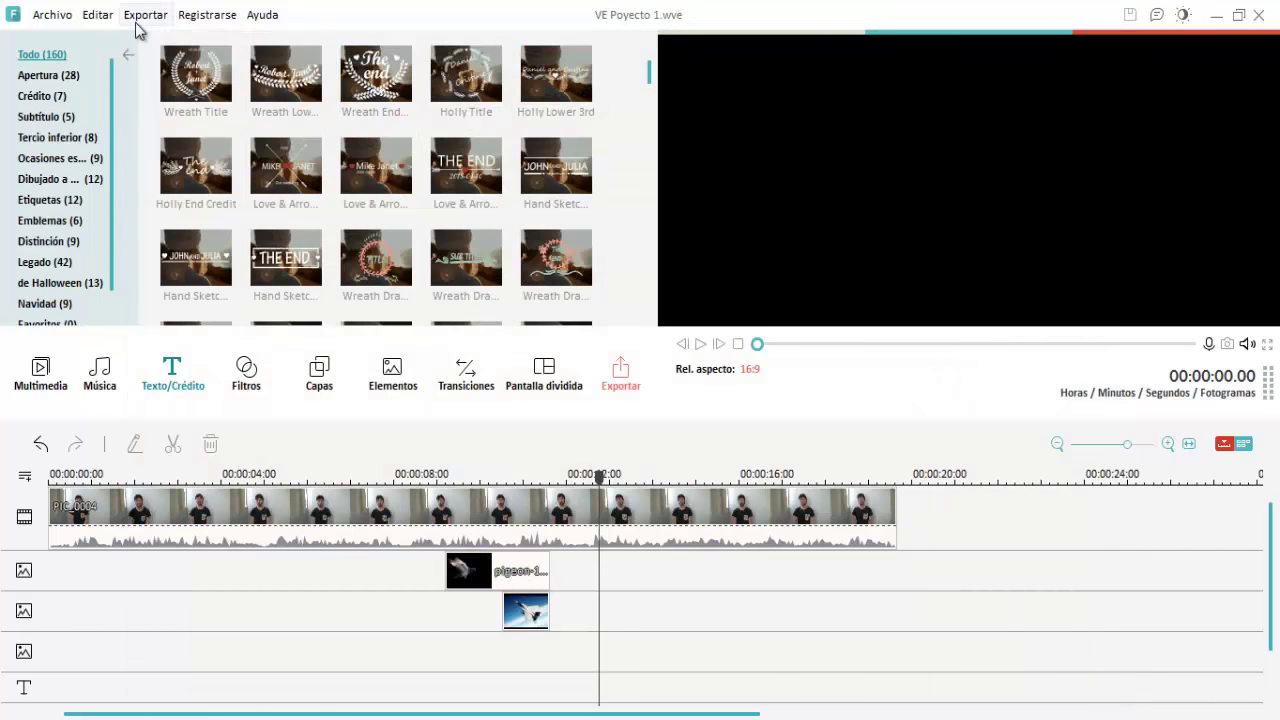
left_click(145, 14)
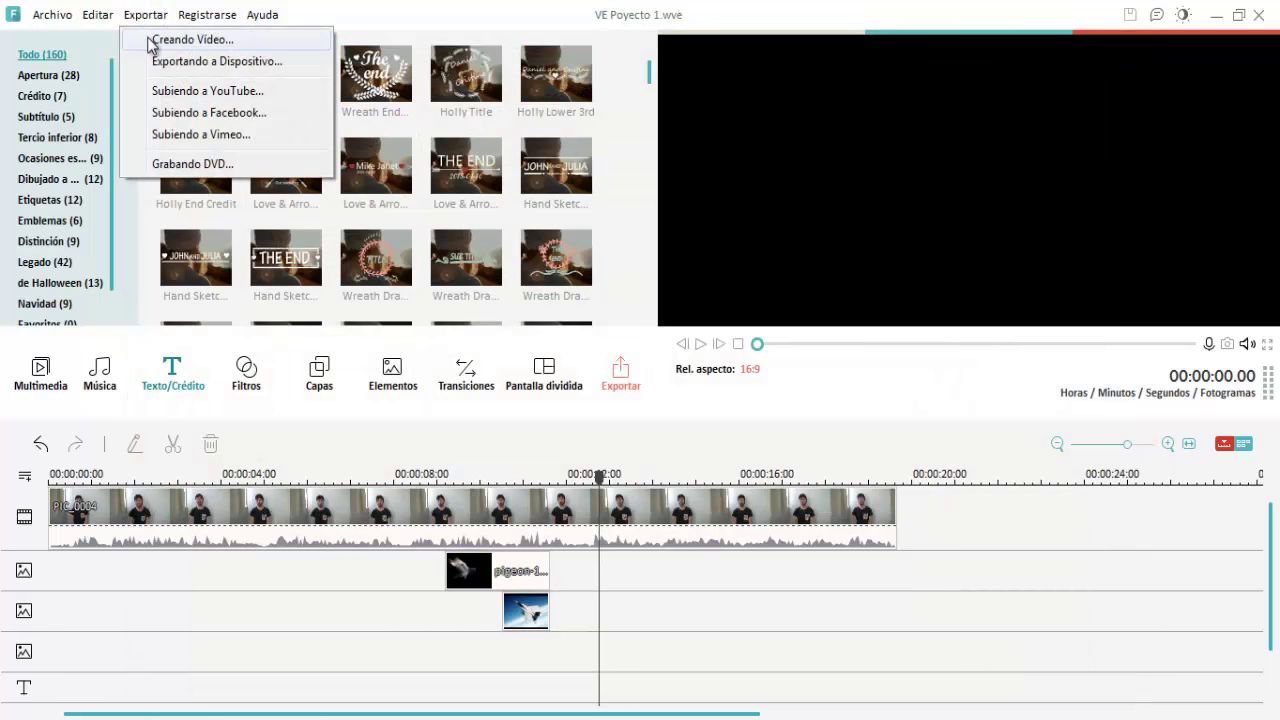
left_click(311, 14)
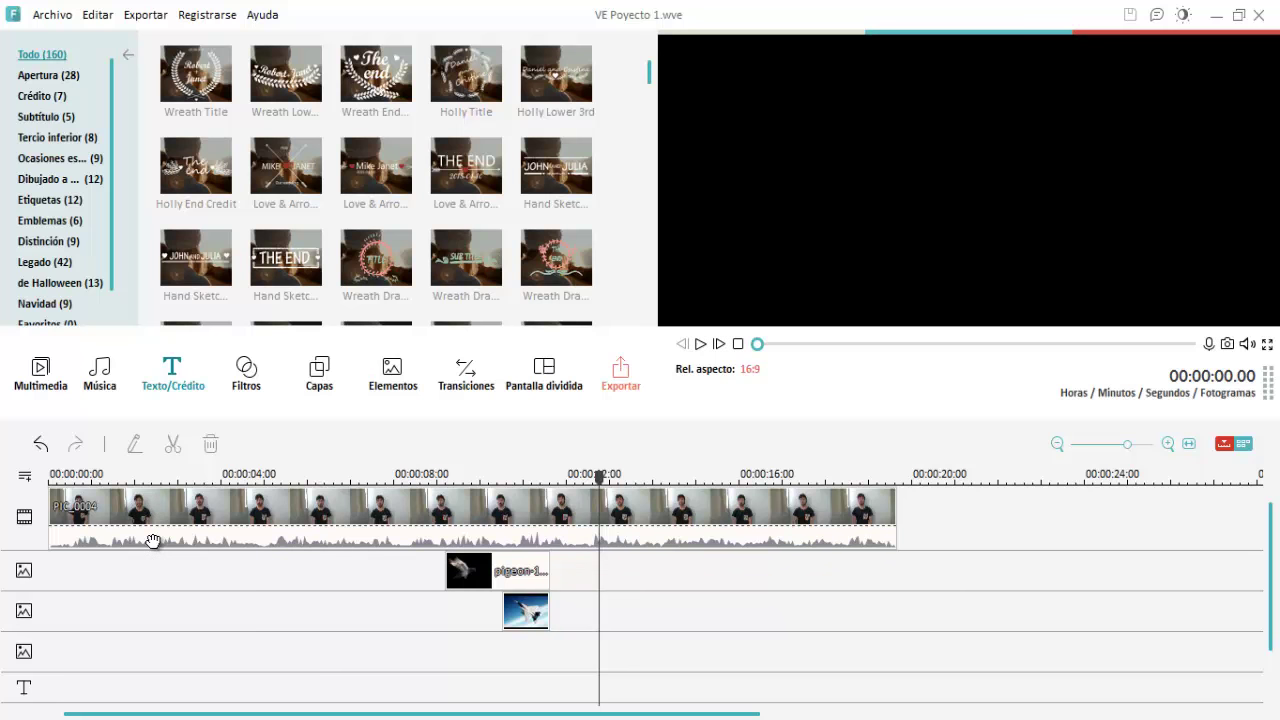
Detach the audio from the PIC_0004 clip and review the detached audio's speed, volume, fade and pitch settings
right_click(153, 541)
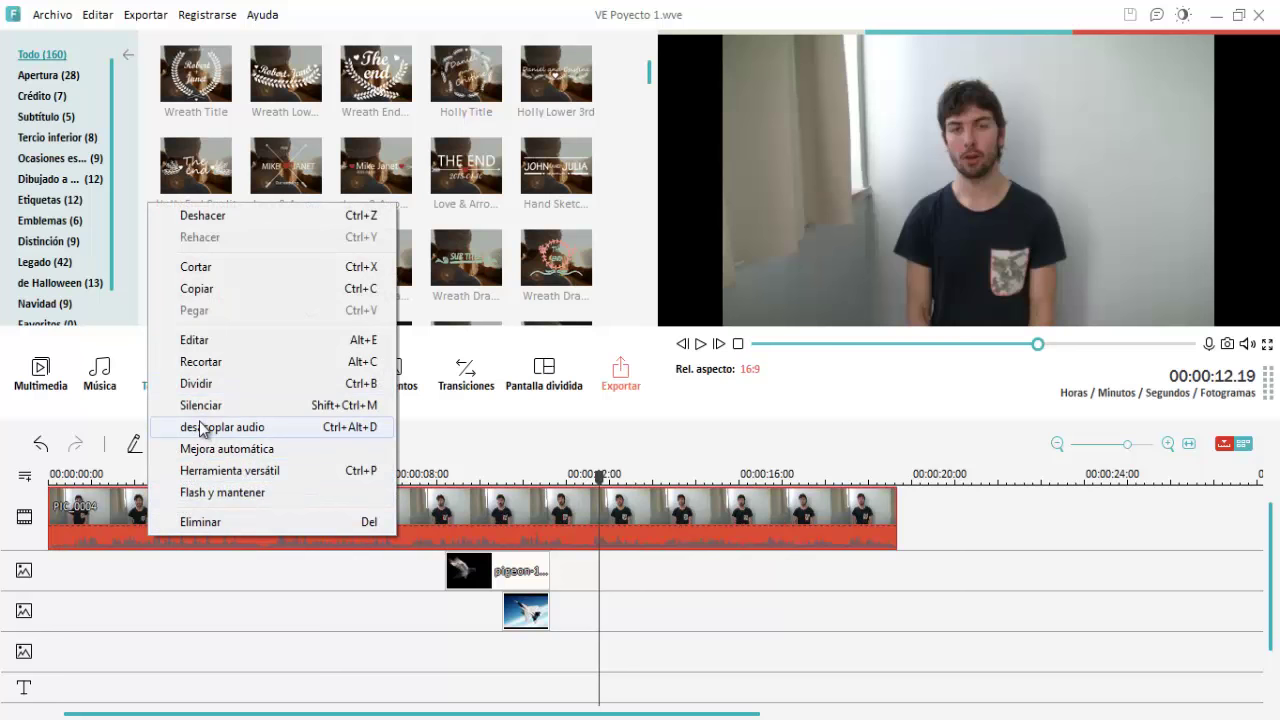
left_click(201, 428)
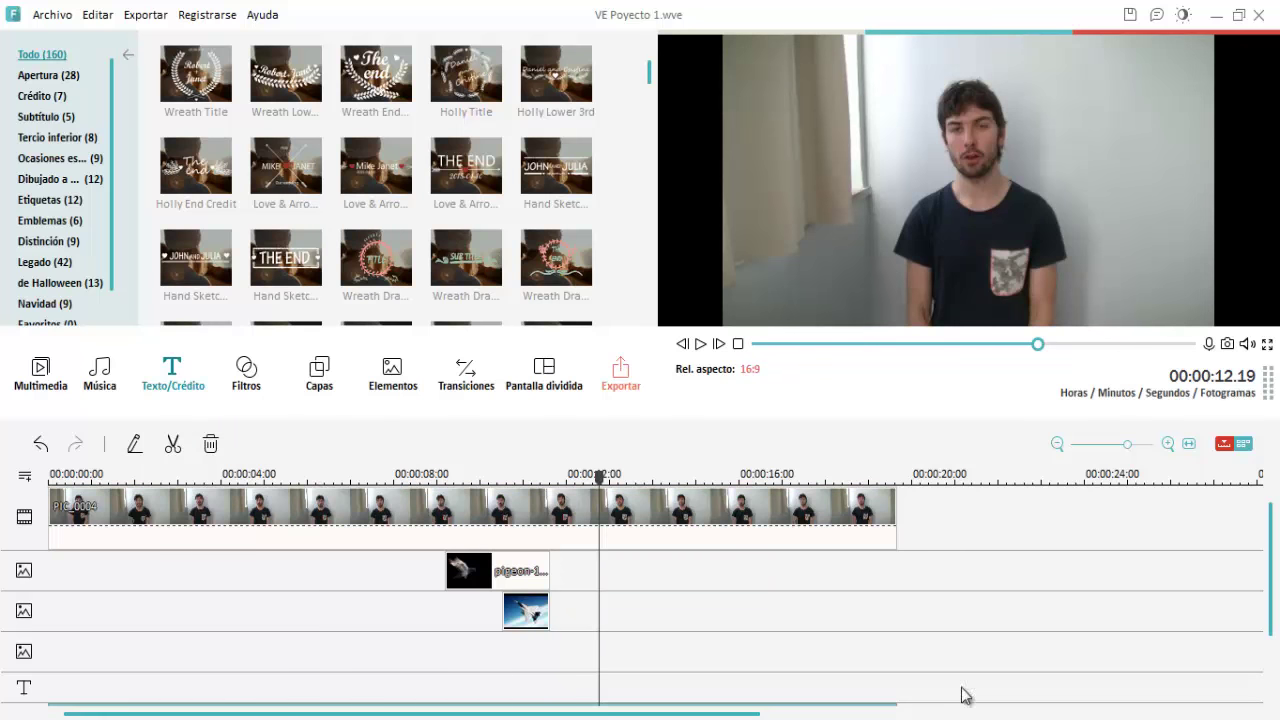
left_click_drag(1272, 550, 1275, 598)
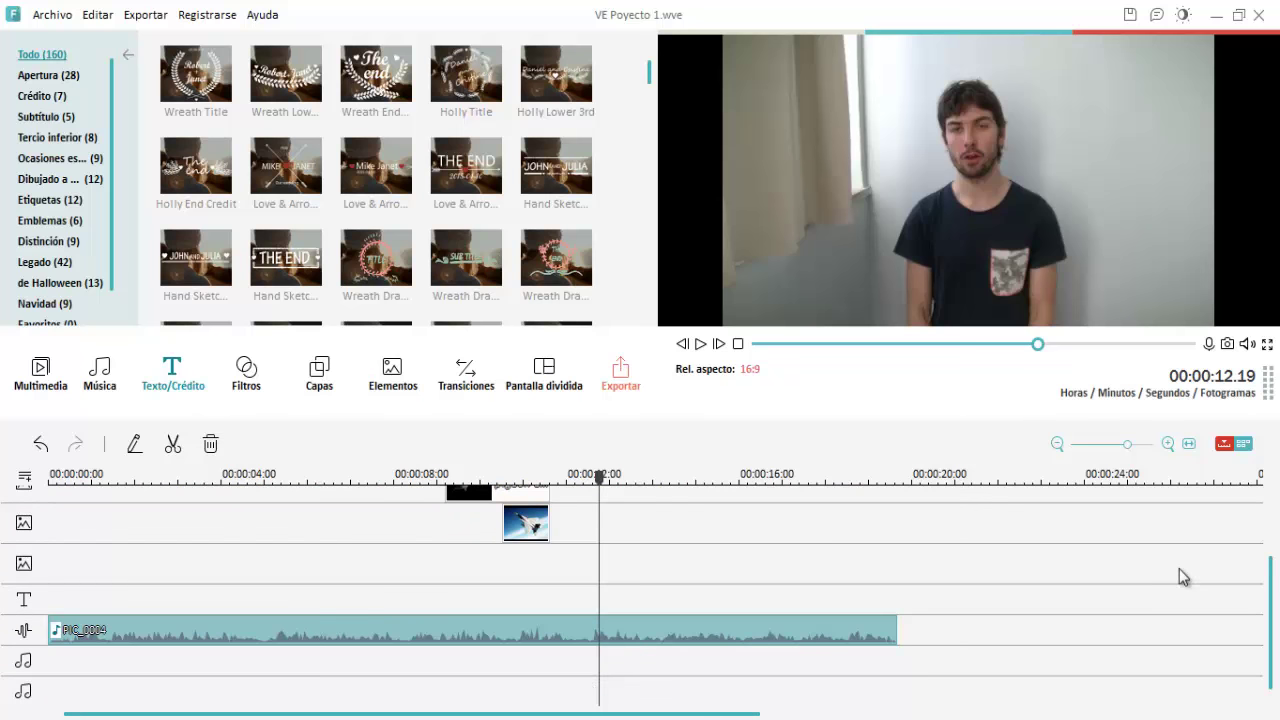
mouse_move(1268, 586)
left_mouse_down()
mouse_move(1266, 529)
mouse_move(1272, 594)
left_mouse_up()
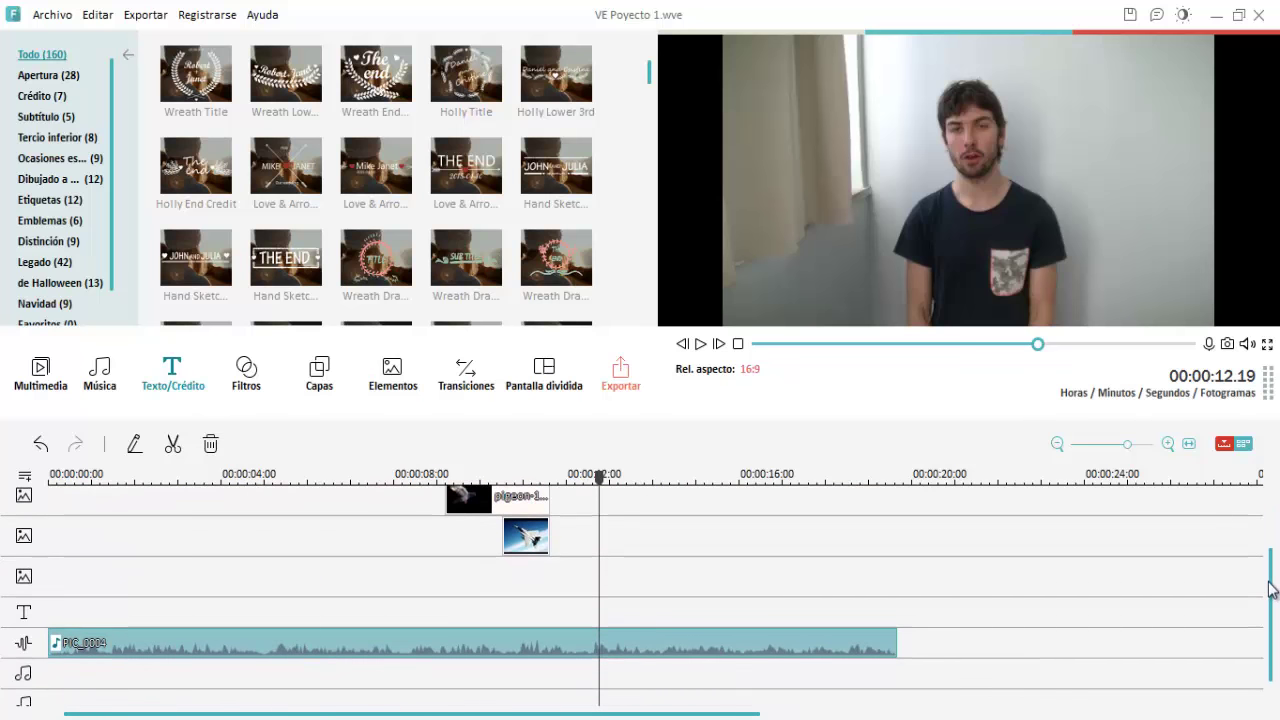
double_click(166, 645)
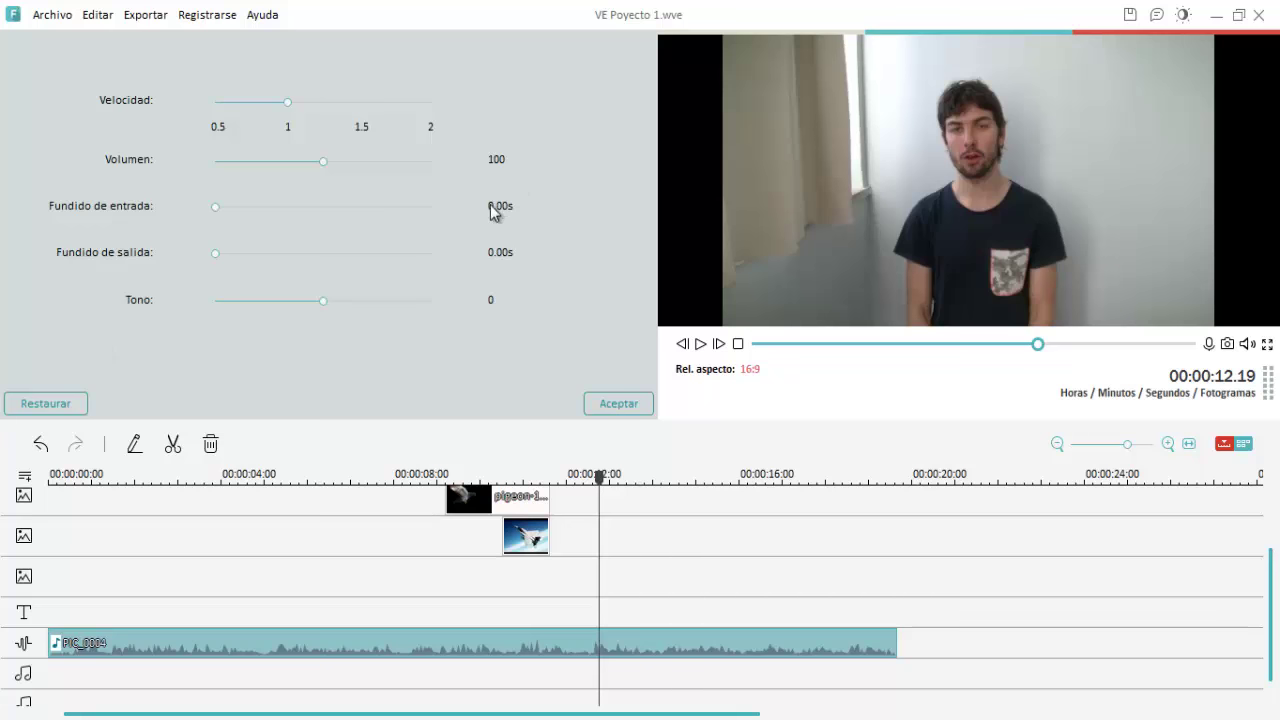
left_click(618, 410)
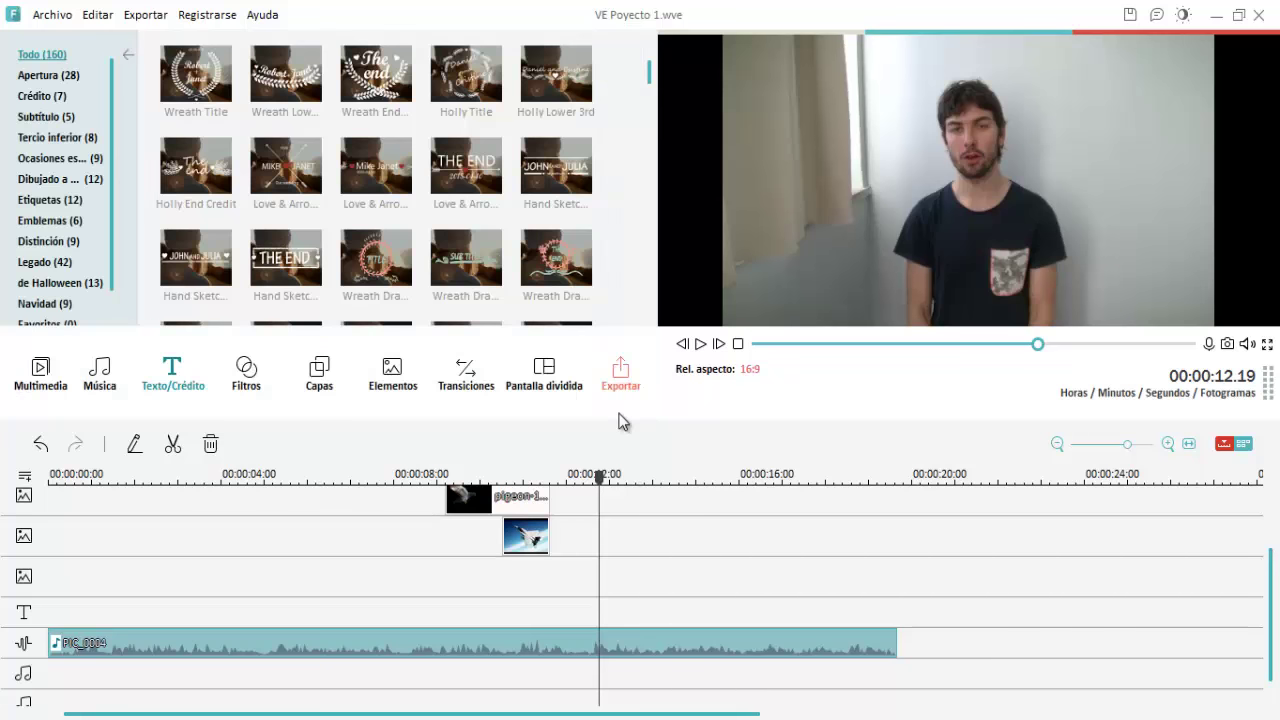